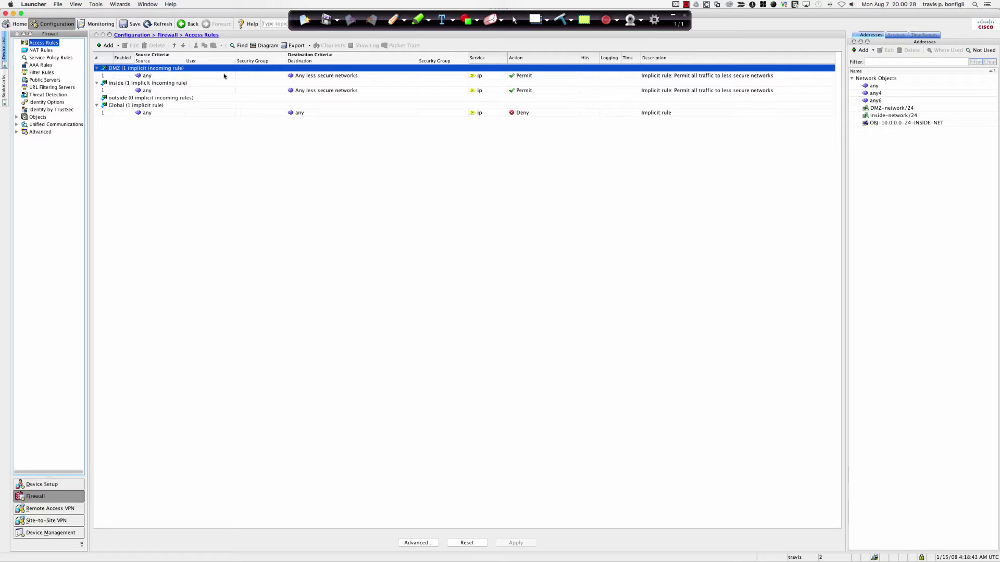
# Examine the implicit access rules for the DMZ, inside, outside and Global entries.
pyautogui.moveTo(323, 79)
pyautogui.click(161, 99)
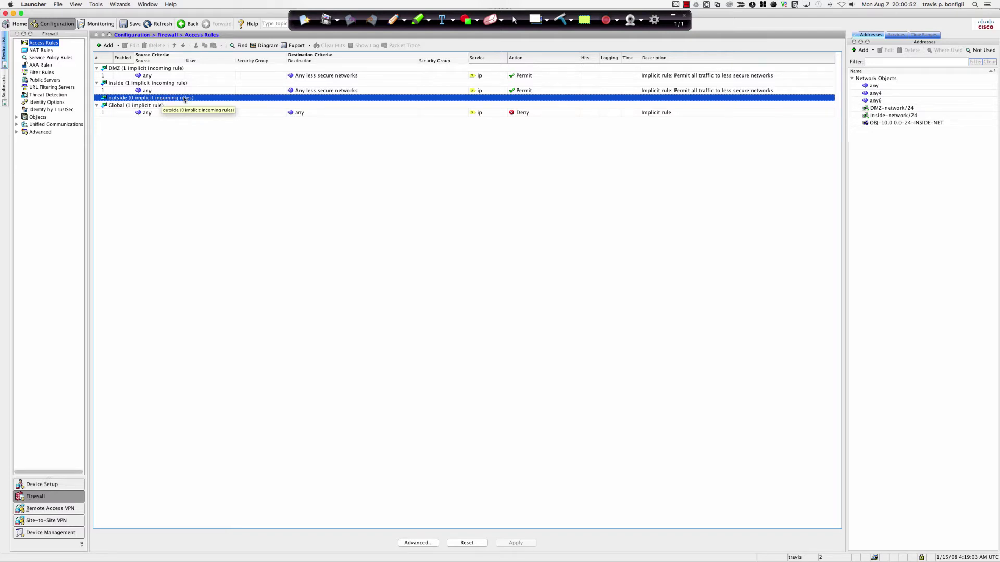
pyautogui.click(144, 113)
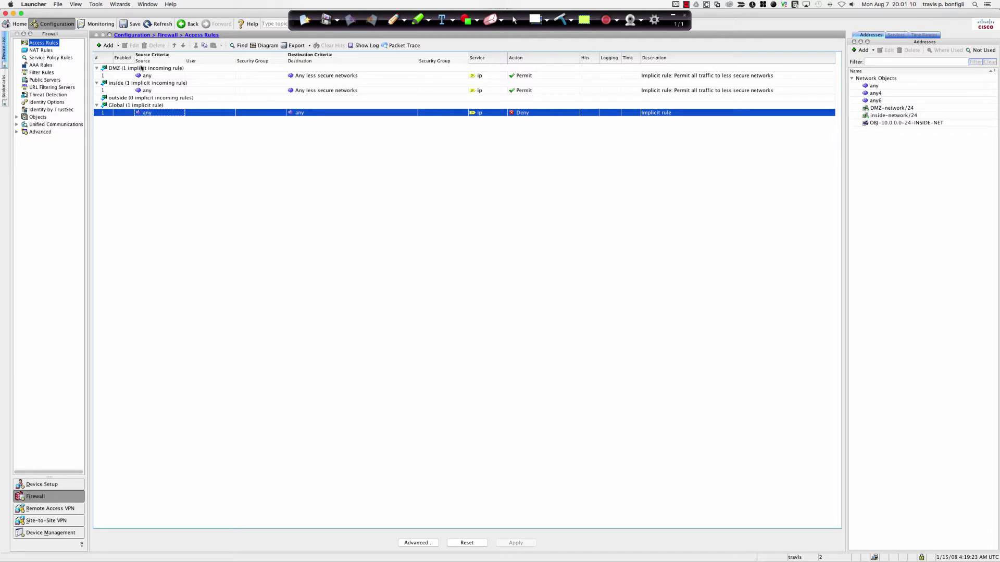
pyautogui.click(140, 69)
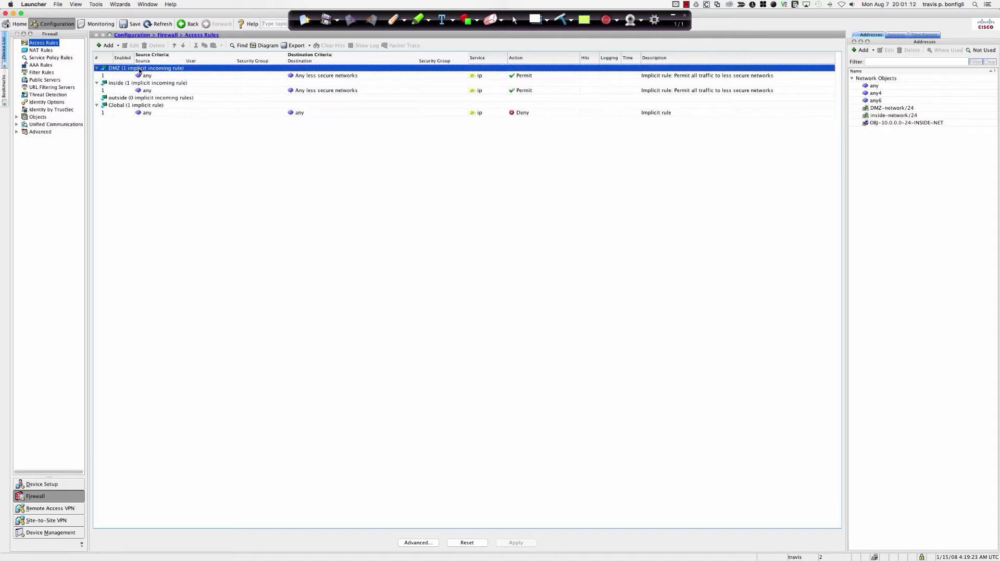
pyautogui.click(152, 84)
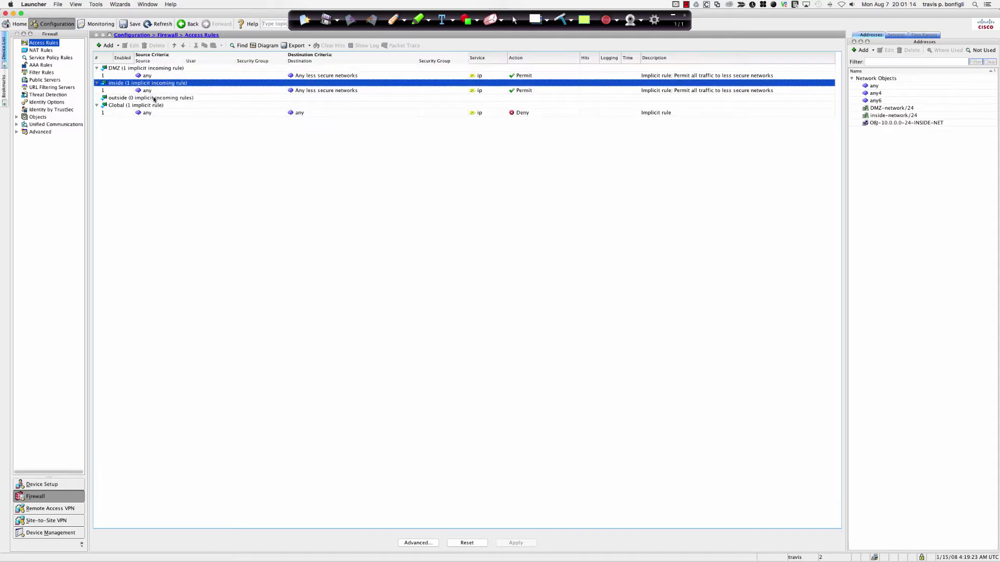
pyautogui.click(154, 98)
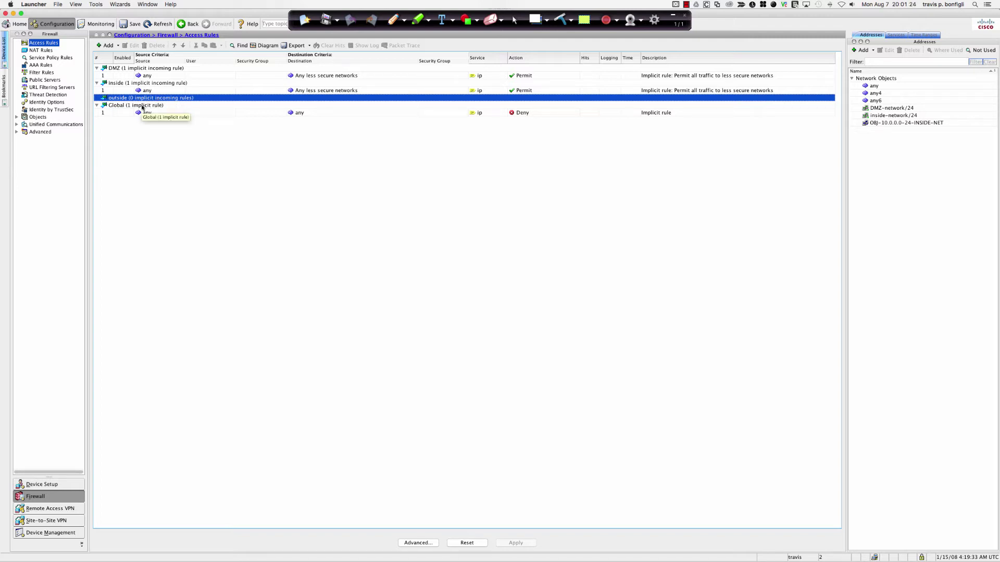
pyautogui.click(206, 114)
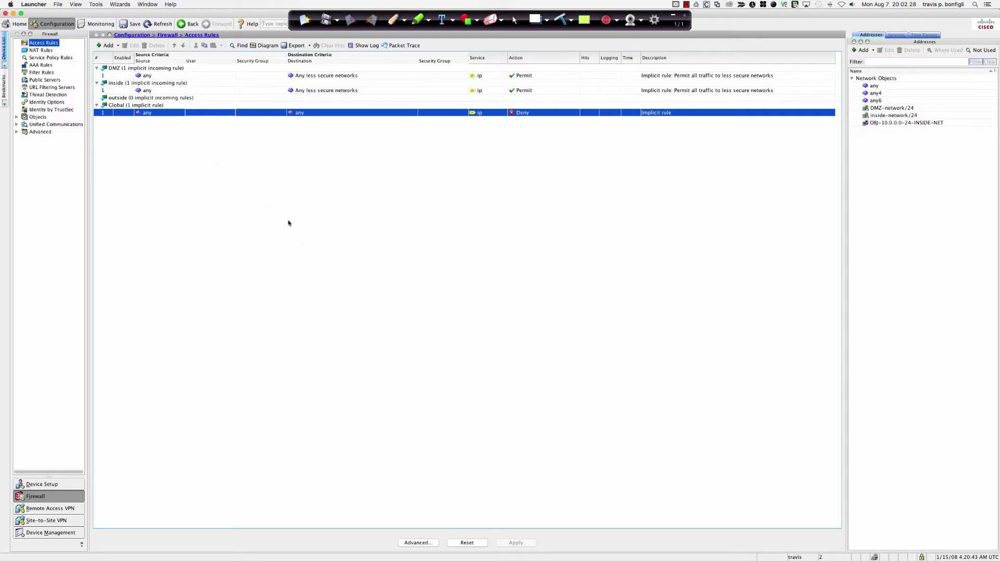
pyautogui.click(148, 98)
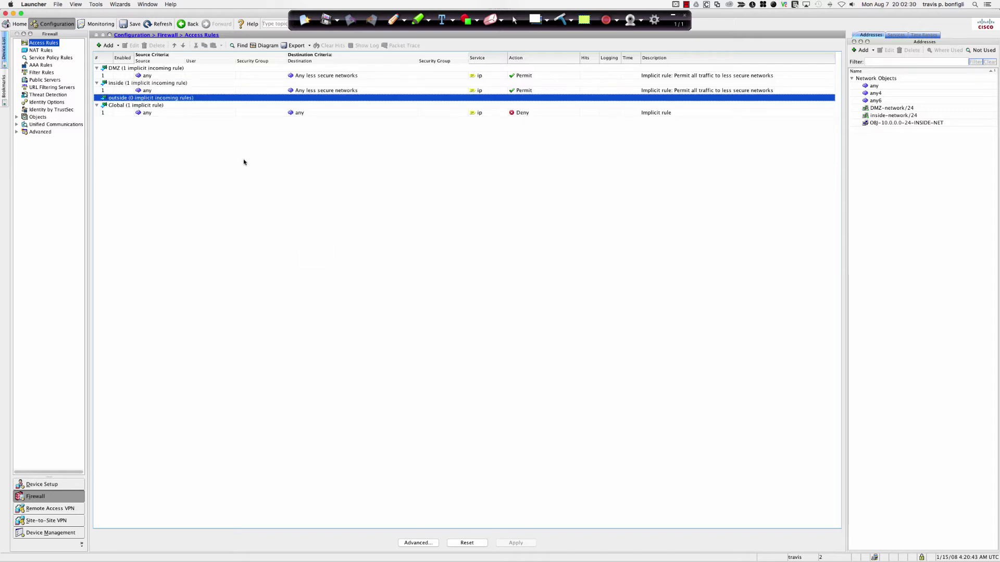
# Switch to SecureCRT, open the ISP router's console session and enter privileged mode with the enable password.
pyautogui.press('super+Tab')
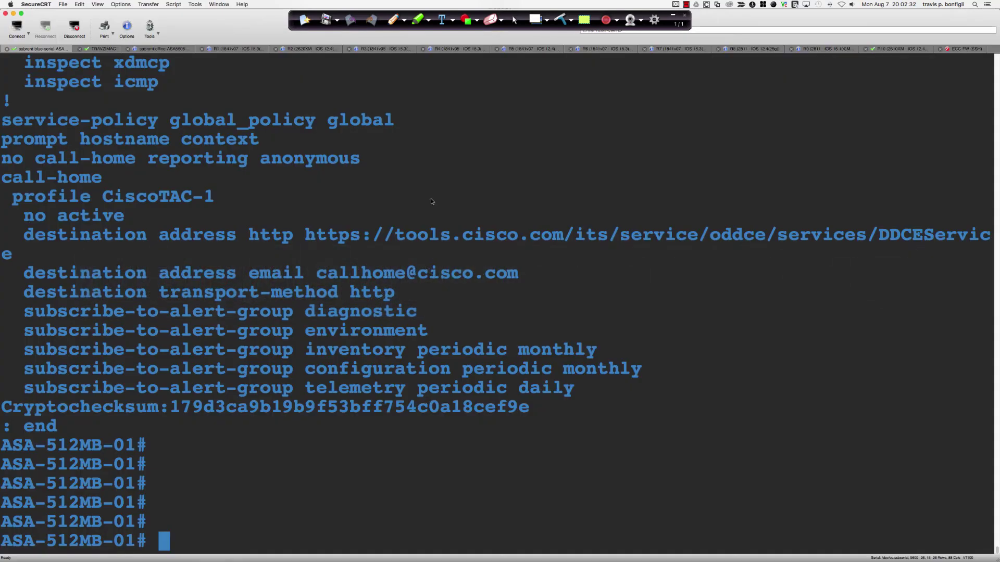
pyautogui.click(886, 48)
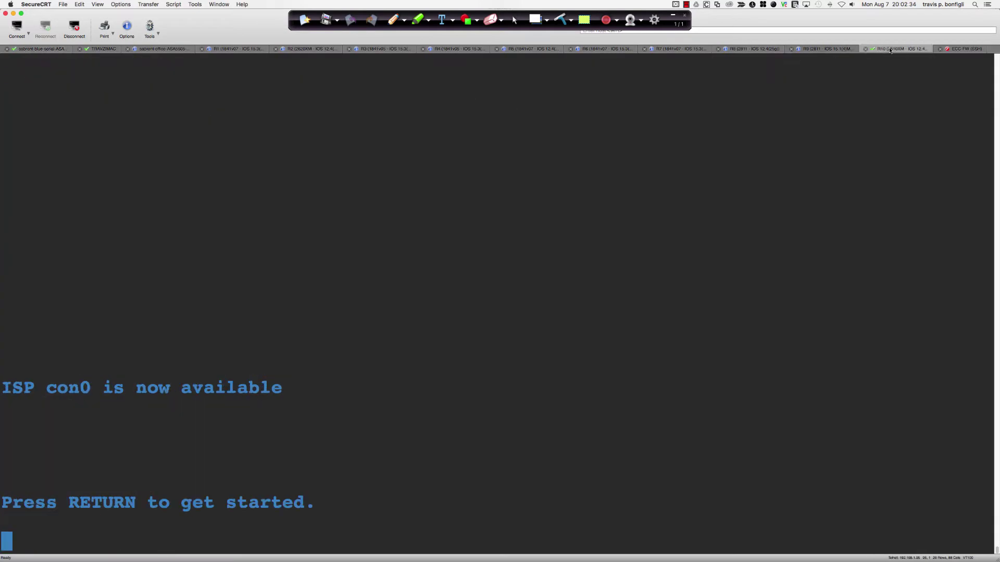
pyautogui.press('Return')
pyautogui.press('Return')
pyautogui.press('Return')
pyautogui.press('Return')
pyautogui.write('en')
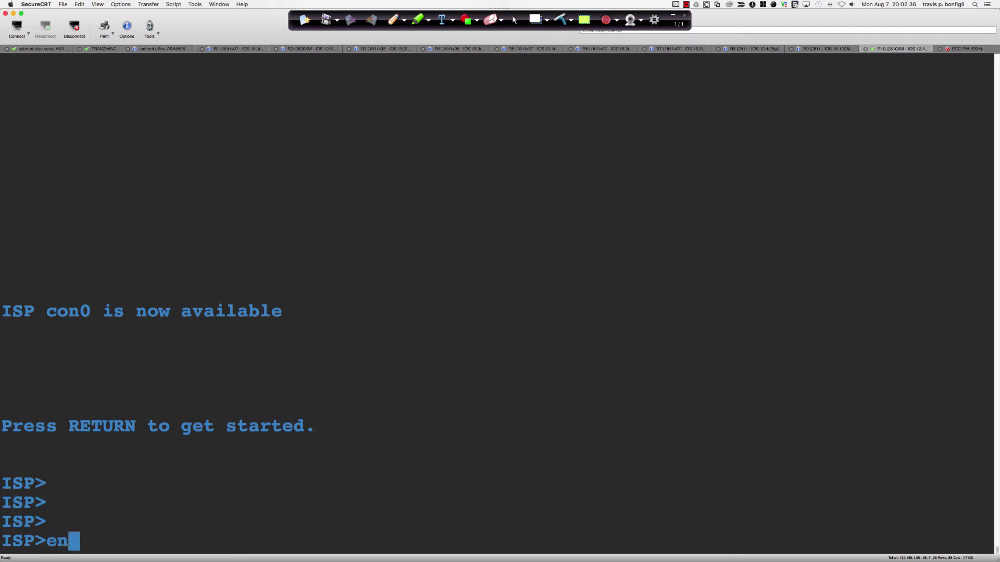
pyautogui.press('Return')
pyautogui.press('Return')
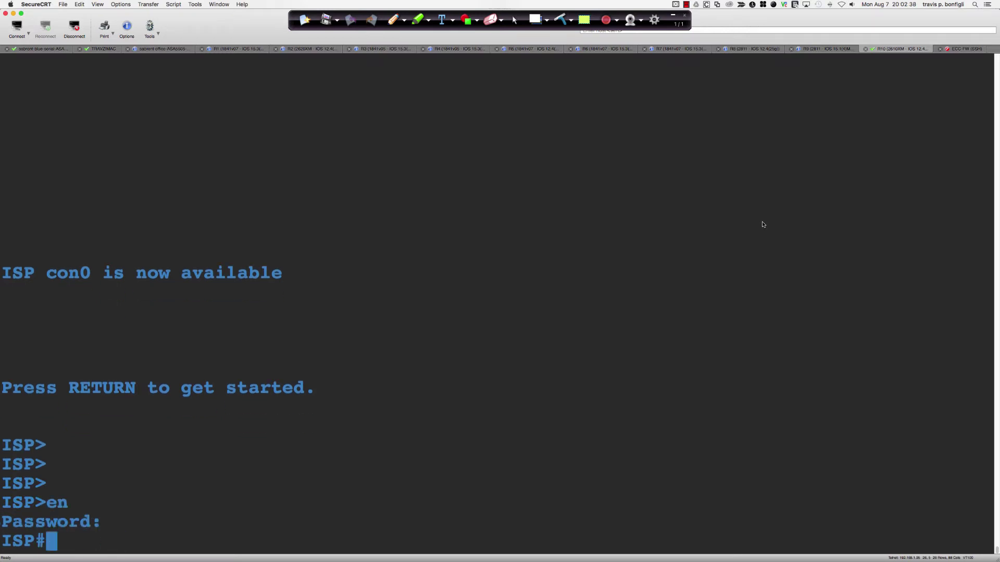
# Ping 209.165.200.252 from the ISP router, abort it and recall the ping command.
pyautogui.press('Return')
pyautogui.press('Return')
pyautogui.write('ping 209')
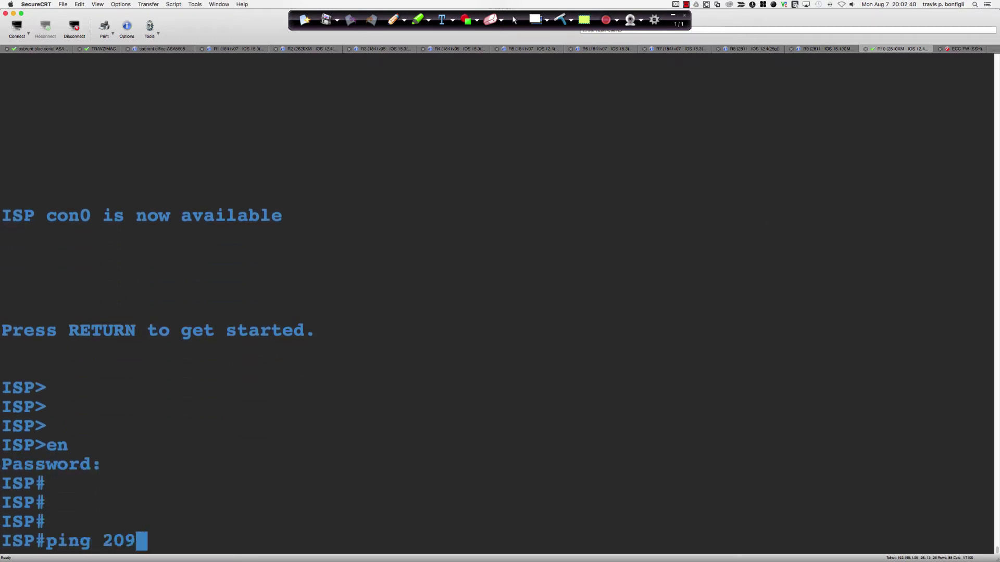
pyautogui.write('.165.200.252')
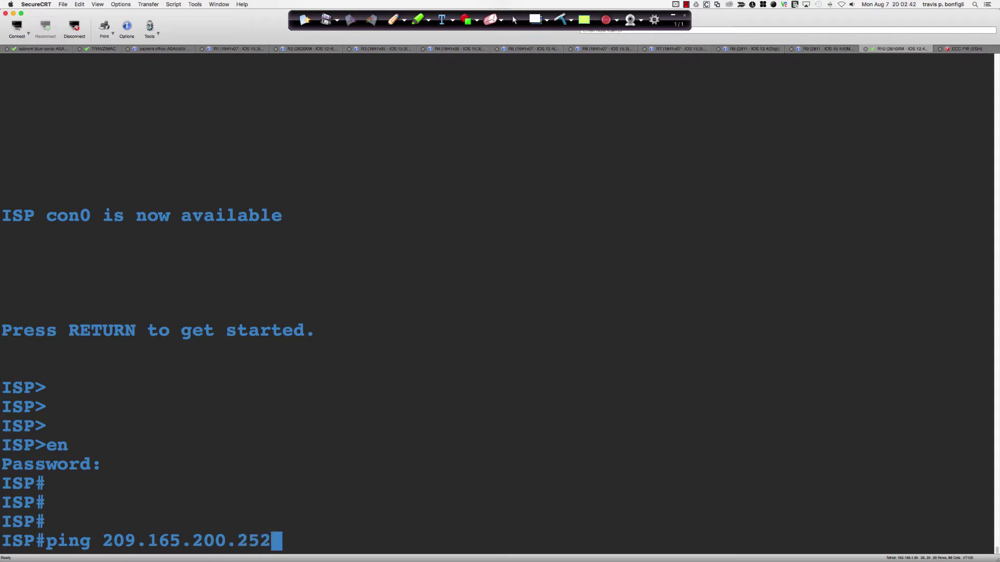
pyautogui.press('Return')
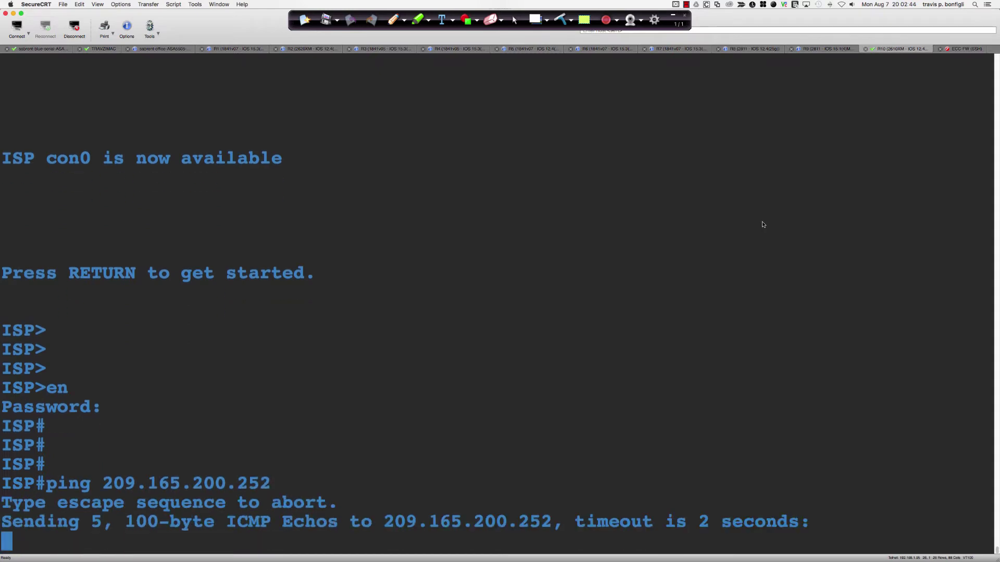
pyautogui.hotkey('ctrl', 'shift', '6')
pyautogui.press('Up')
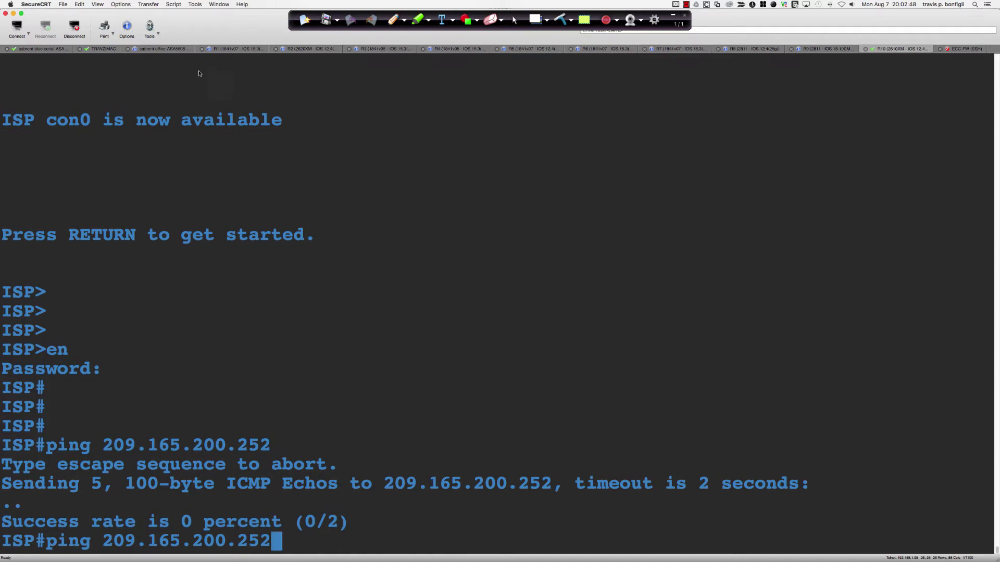
# Show the interface IP addresses on the ASA with sh ip add.
pyautogui.press('super+1')
pyautogui.write('sh i pad')
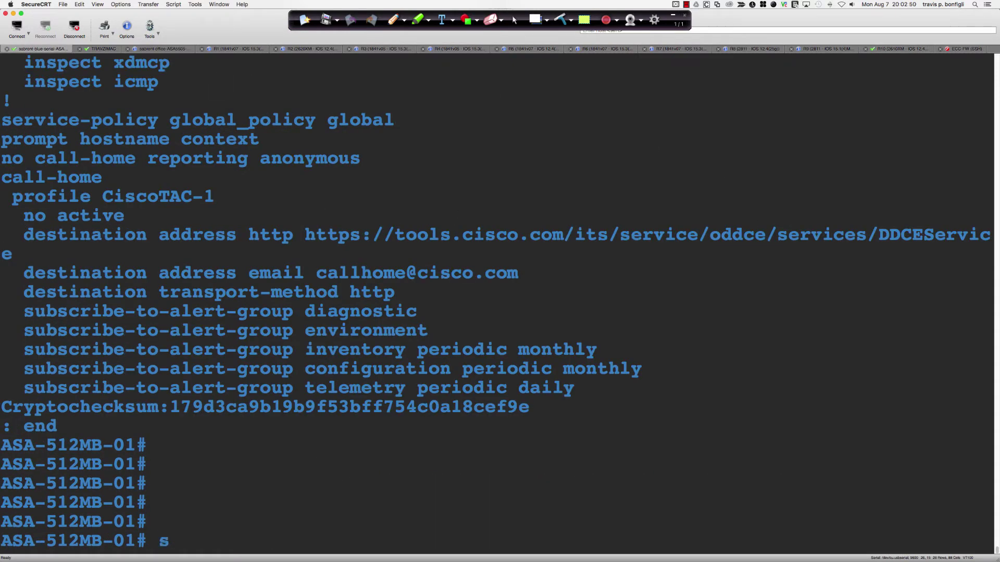
pyautogui.press('BackSpace')
pyautogui.press('BackSpace')
pyautogui.press('BackSpace')
pyautogui.press('BackSpace')
pyautogui.write('p add')
pyautogui.press('Return')
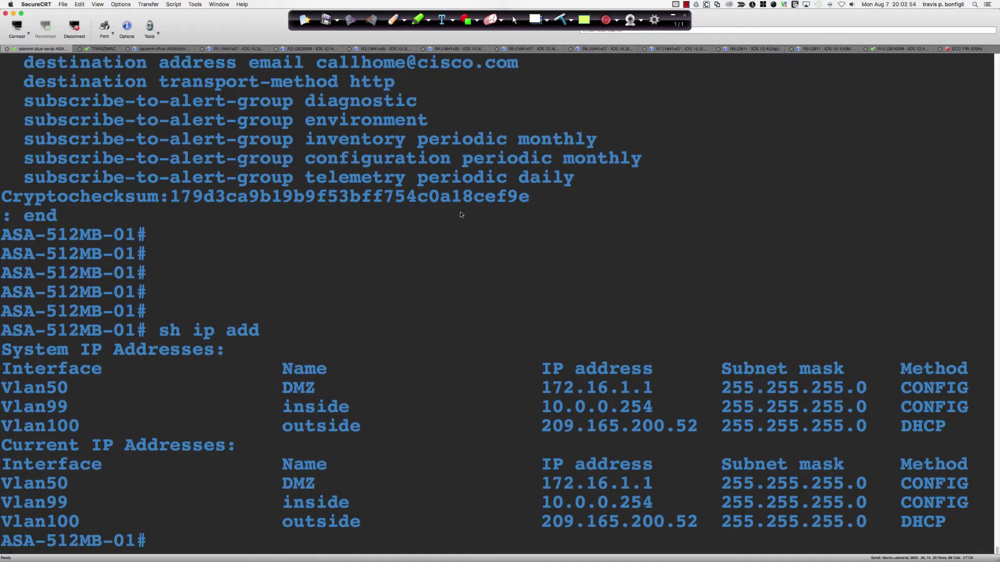
# Ping the ASA's outside address 209.165.200.52 from the ISP router and highlight that address in the output.
pyautogui.click(895, 49)
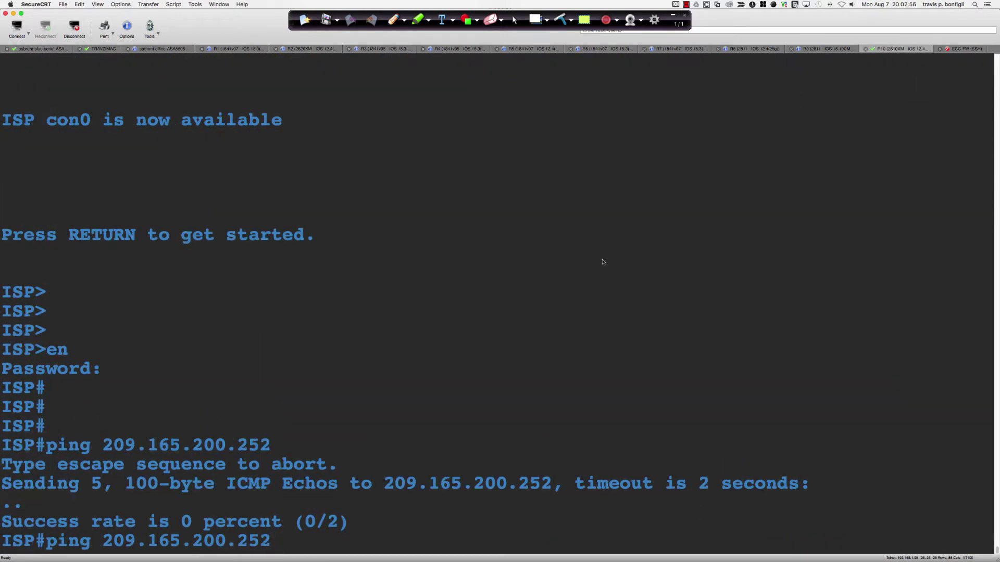
pyautogui.press('BackSpace')
pyautogui.press('BackSpace')
pyautogui.press('BackSpace')
pyautogui.write('52')
pyautogui.press('Return')
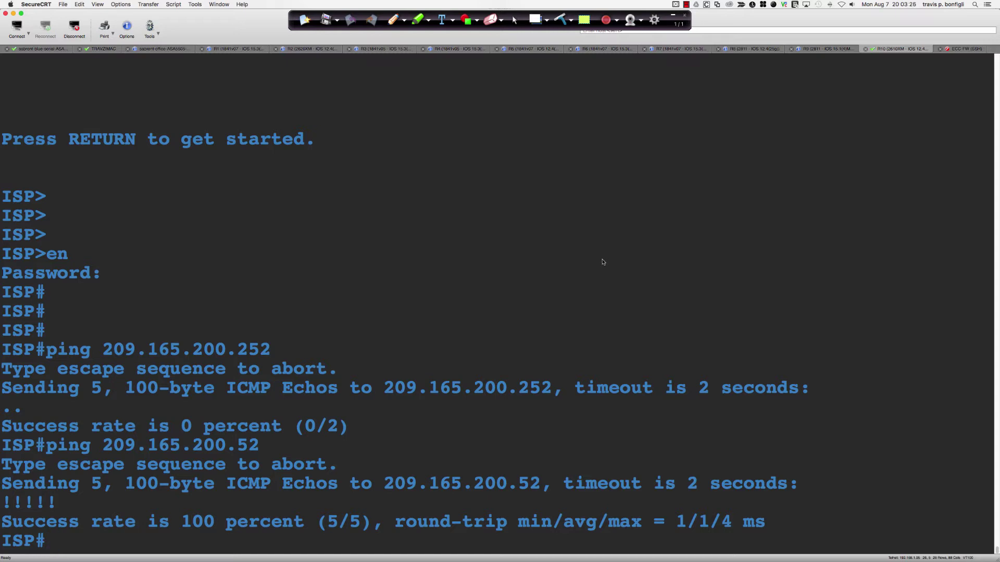
pyautogui.moveTo(386, 489); pyautogui.dragTo(542, 487)
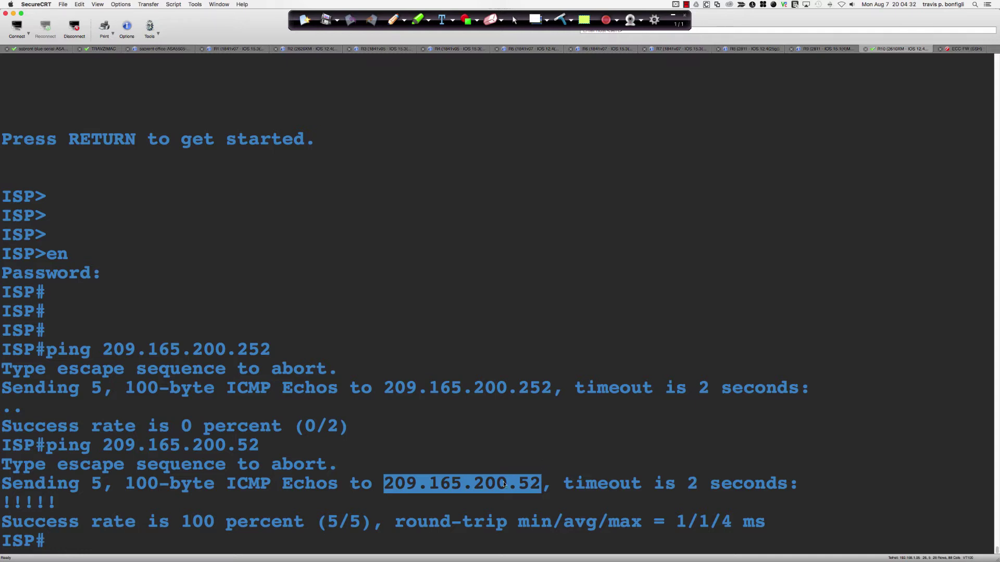
# Return to the ASA's console session and enter global configuration mode with conf t.
pyautogui.click(38, 49)
pyautogui.press('Return')
pyautogui.press('Return')
pyautogui.press('Return')
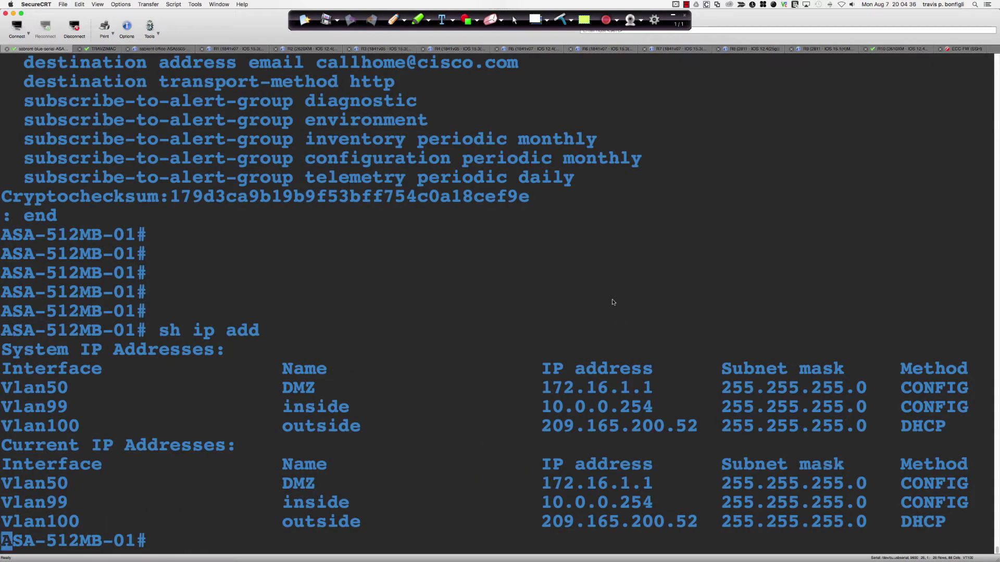
pyautogui.write('conf t')
pyautogui.press('Return')
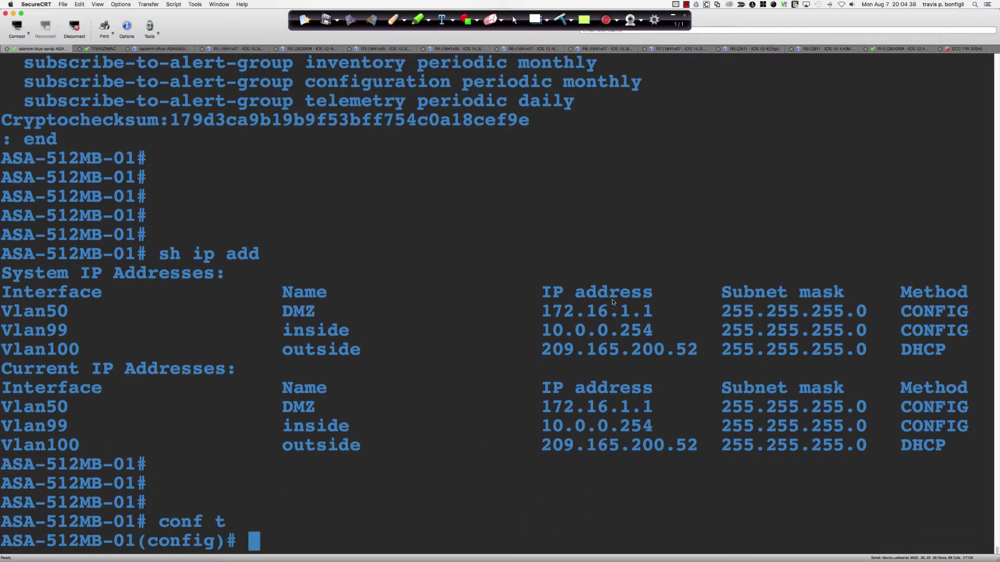
# Create a network object named macbook-68 on the ASA.
pyautogui.write('object')
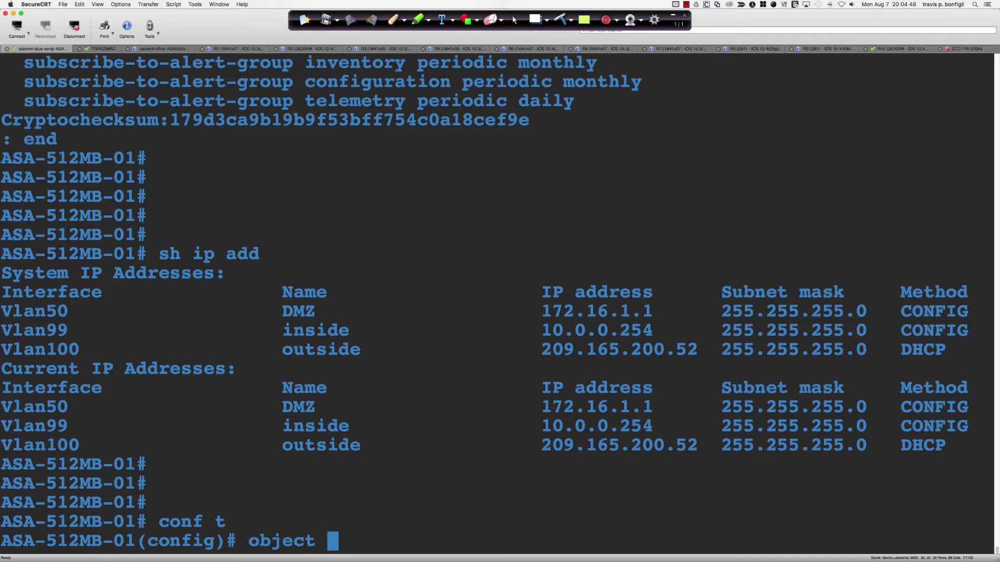
pyautogui.write('net')
pyautogui.press('Tab')
pyautogui.write('macbook')
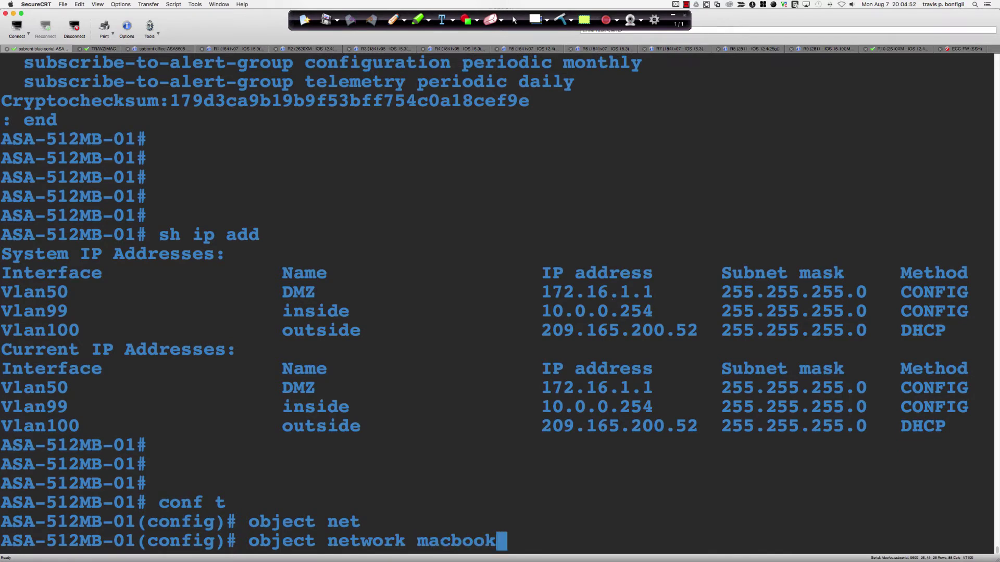
pyautogui.write('-68')
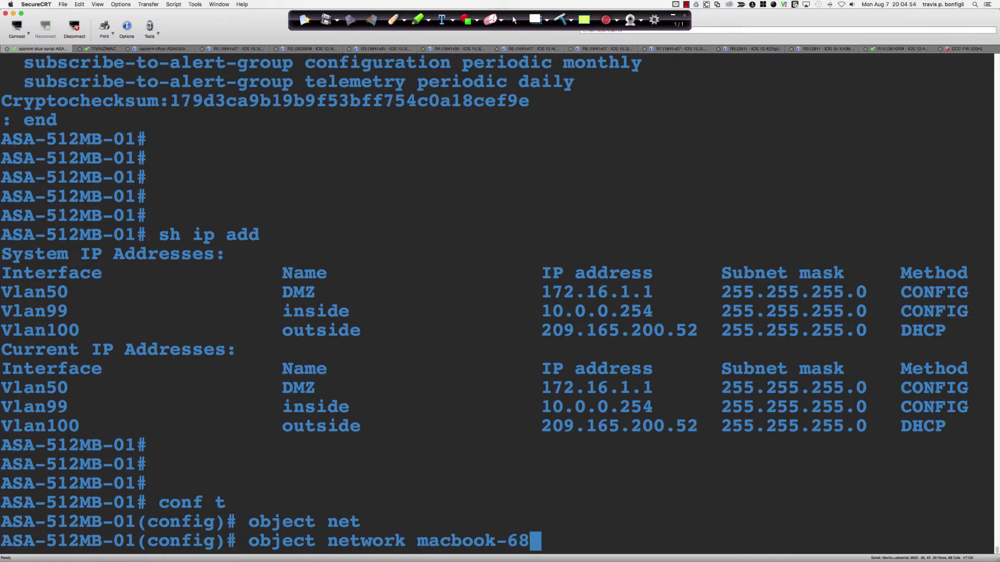
pyautogui.press('Return')
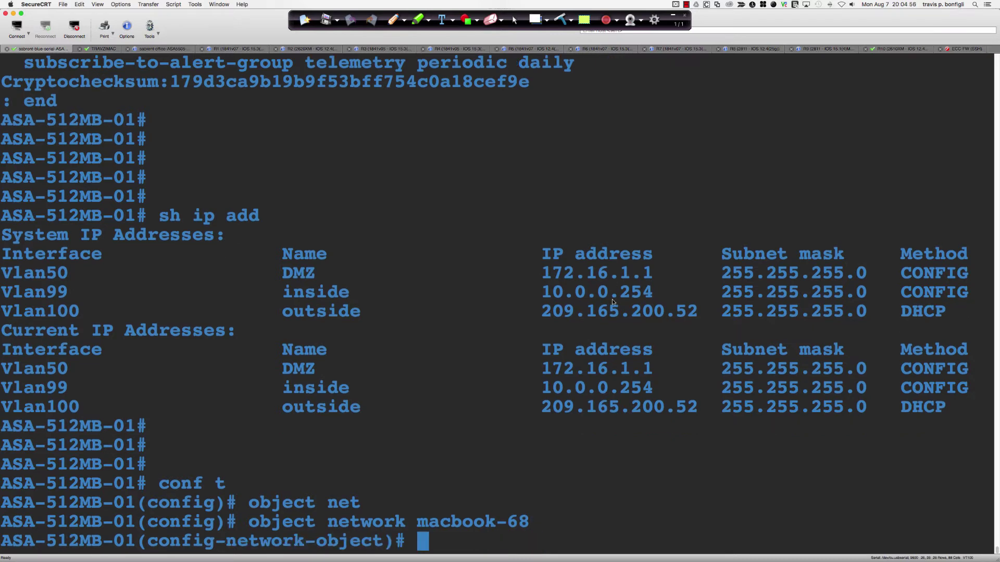
# Define the macbook-68 object as host 10.0.0.10.
pyautogui.write('host')
pyautogui.press('Tab')
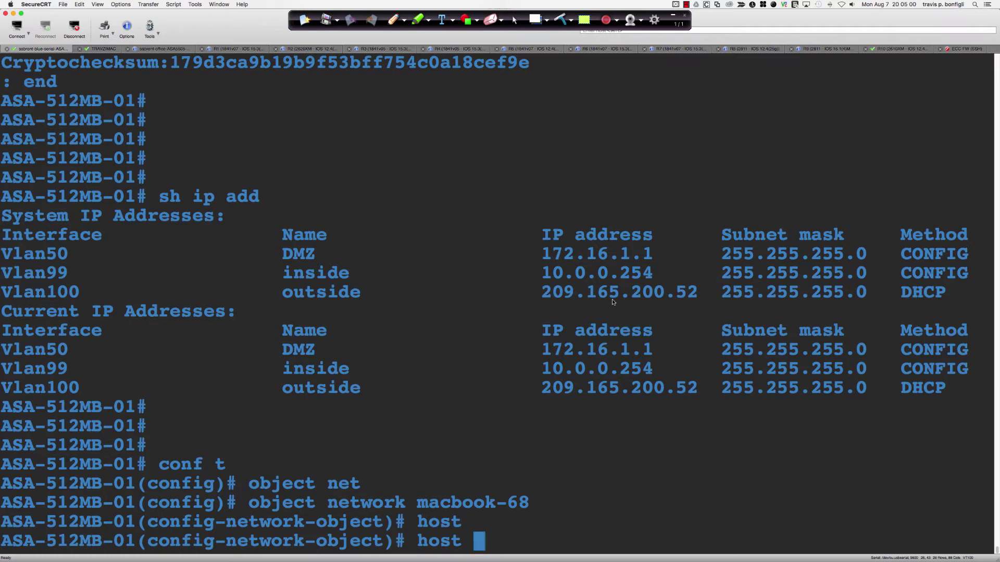
pyautogui.write('10.')
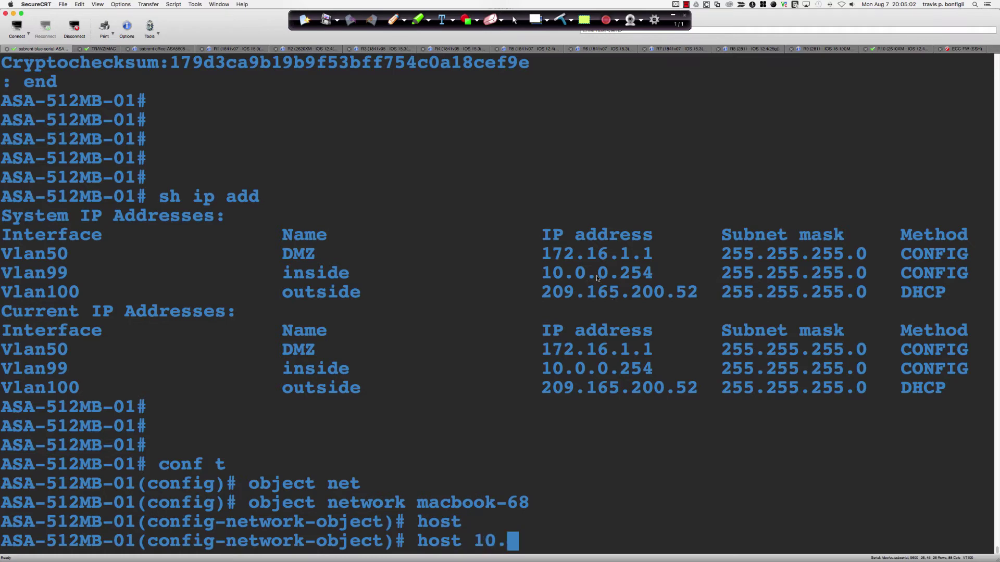
pyautogui.press('BackSpace')
pyautogui.press('BackSpace')
pyautogui.press('BackSpace')
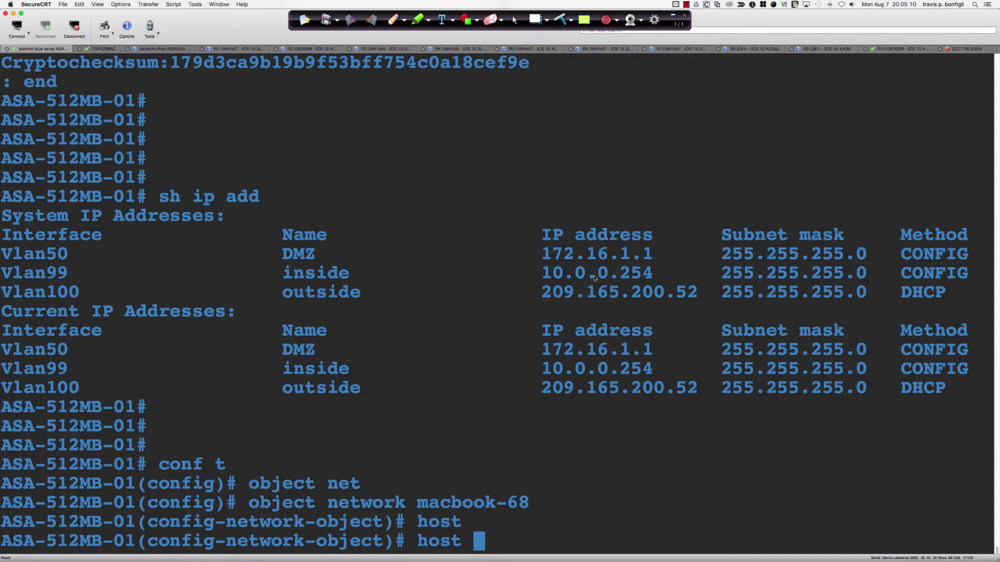
pyautogui.write('10')
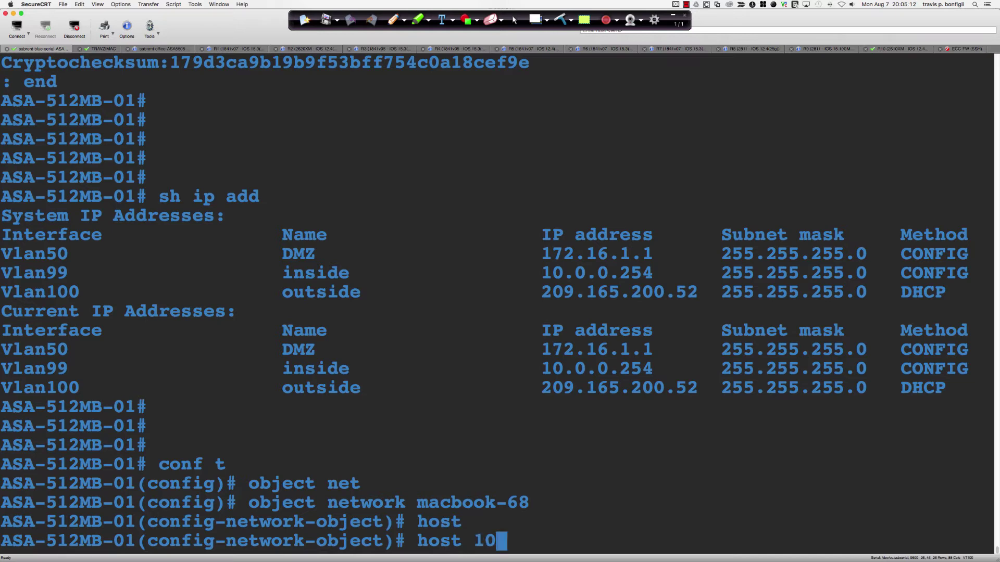
pyautogui.write('.0')
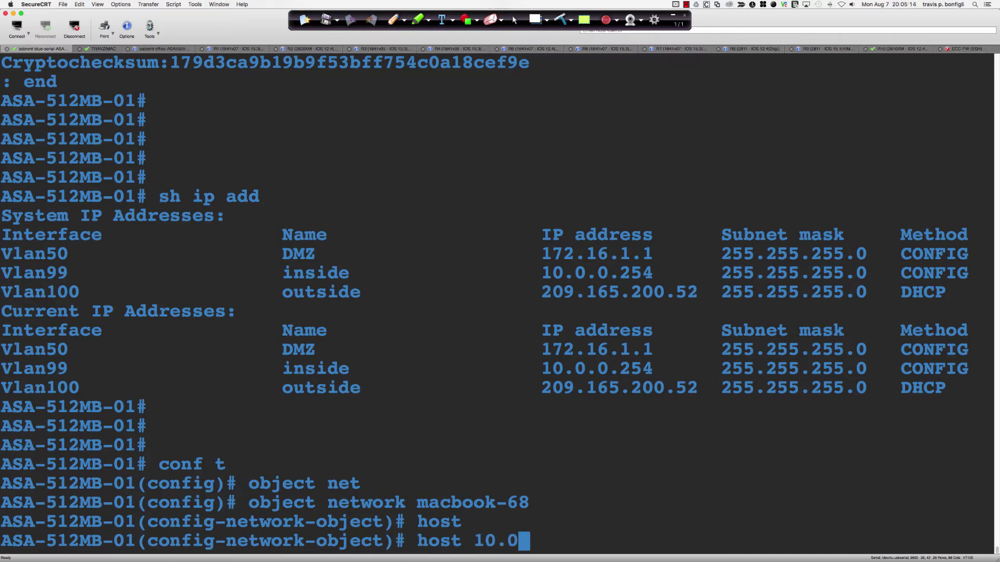
pyautogui.write('.0.10')
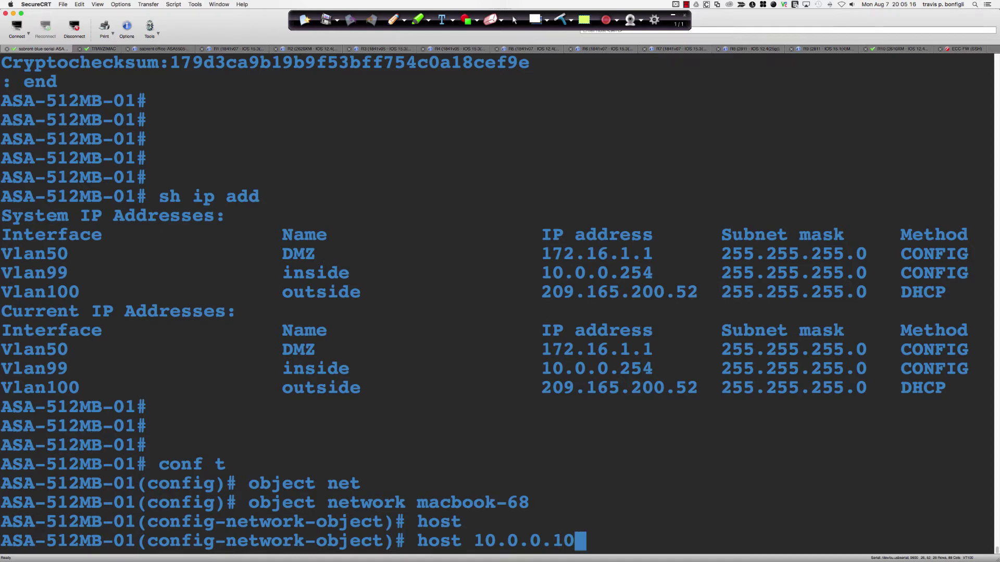
pyautogui.press('Return')
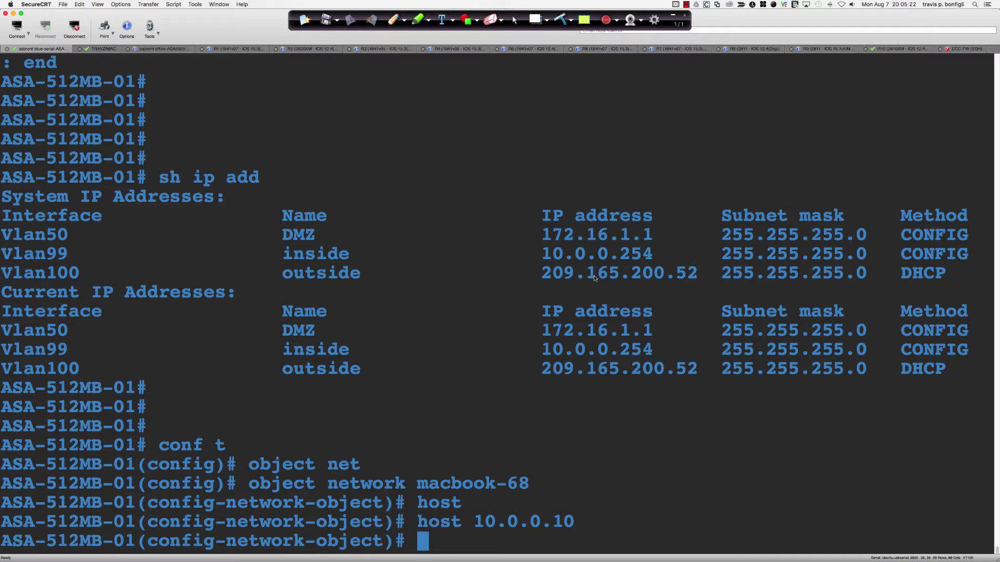
# Add a static NAT rule from inside to outside on the macbook-68 object, mapping it to 209.165.200.10.
pyautogui.write('nat (')
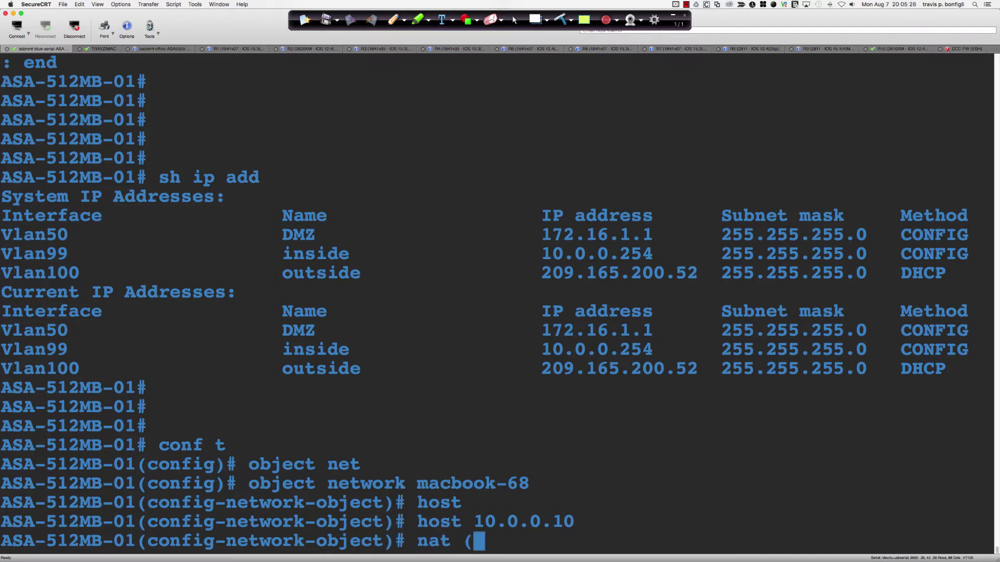
pyautogui.write('inside,ou')
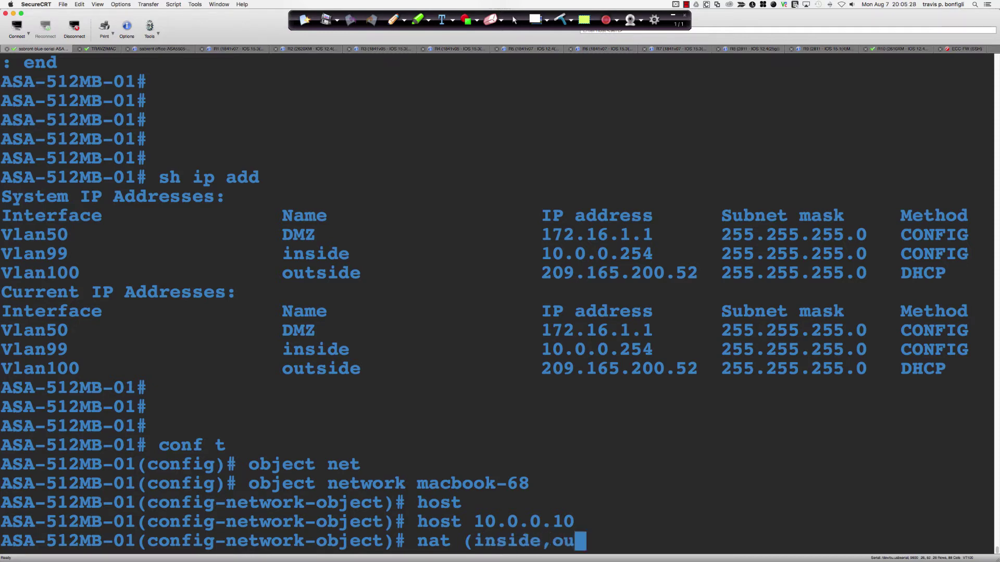
pyautogui.write('tside) stati')
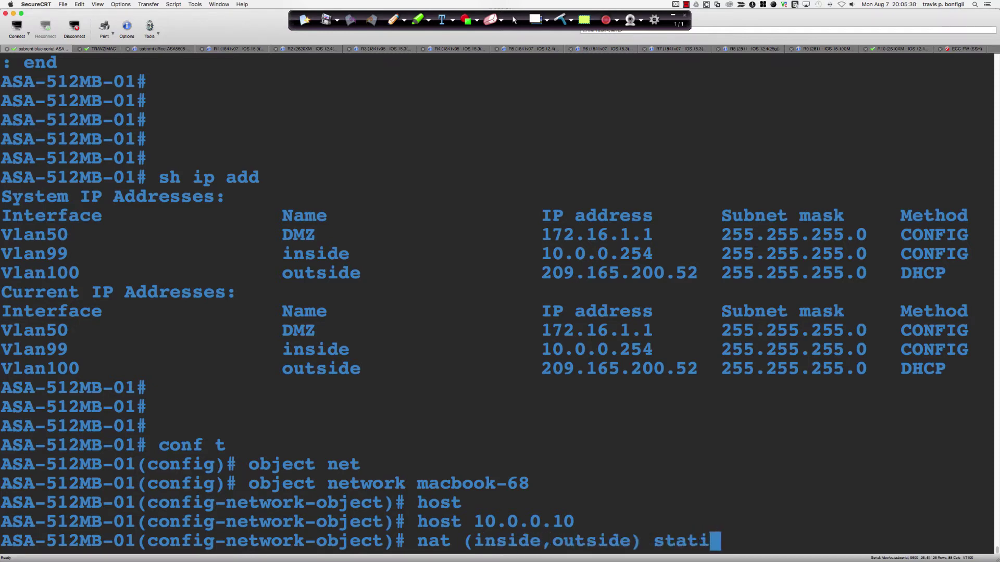
pyautogui.write('c 20')
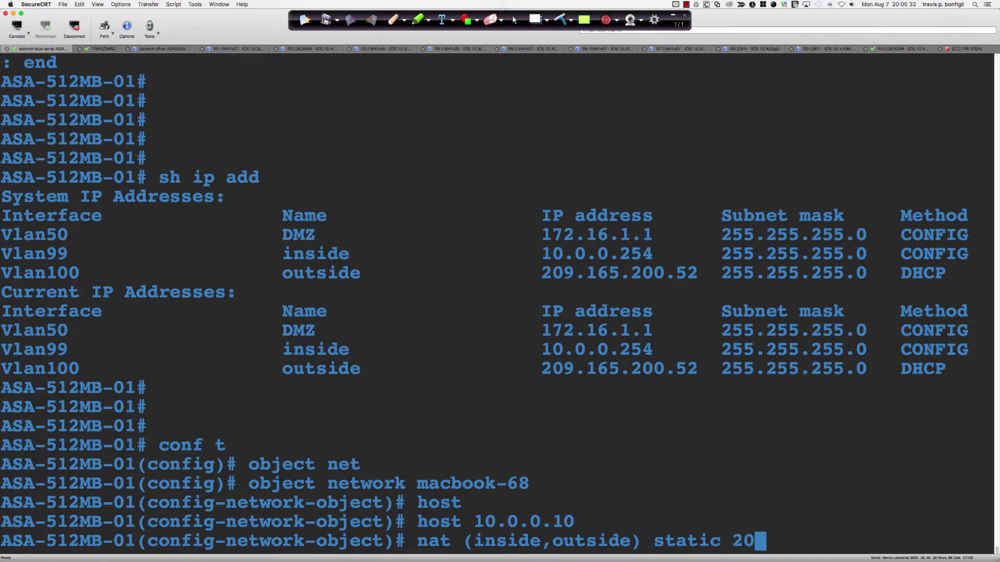
pyautogui.write('9.165.200.10')
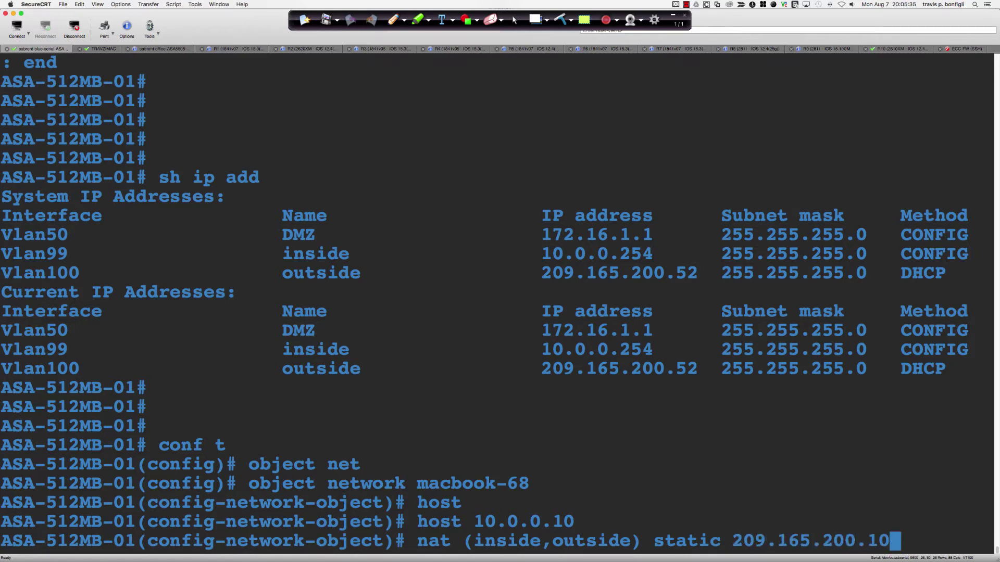
pyautogui.press('Return')
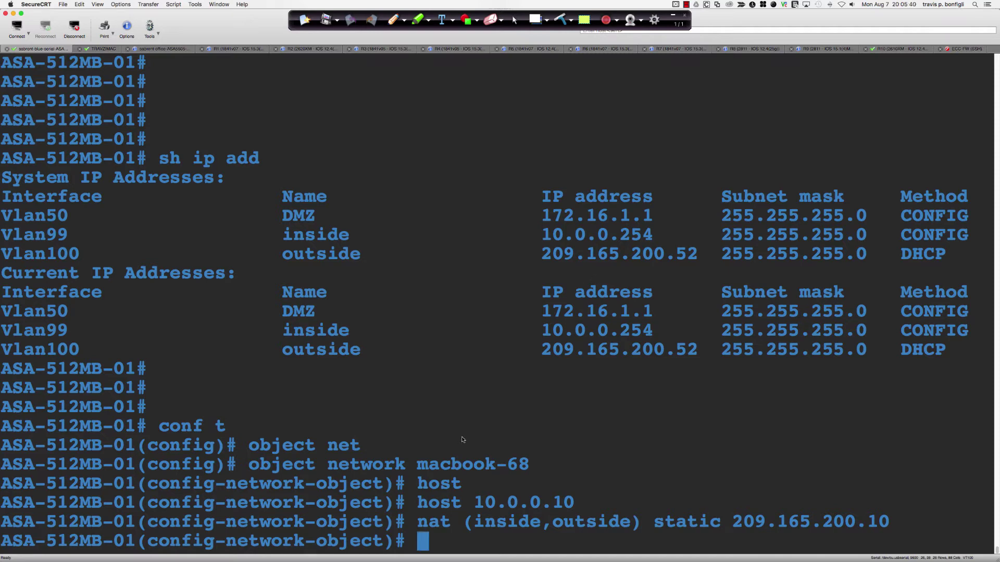
pyautogui.moveTo(509, 464); pyautogui.dragTo(525, 465)
pyautogui.click(546, 467)
# Show the ASA's running policy-map configuration with sh run policy-map and highlight the inspect icmp line.
pyautogui.write('sh run ')
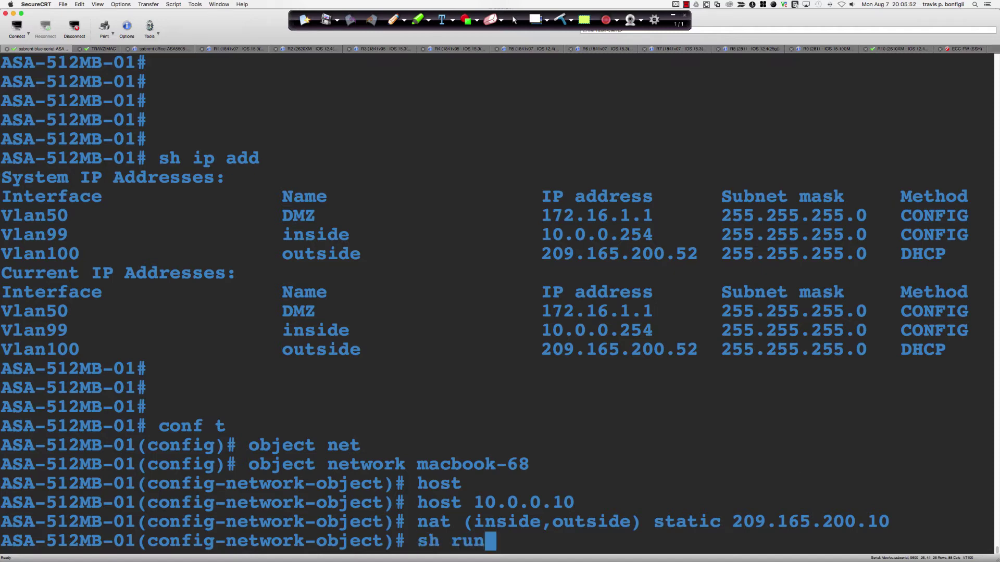
pyautogui.write('pol')
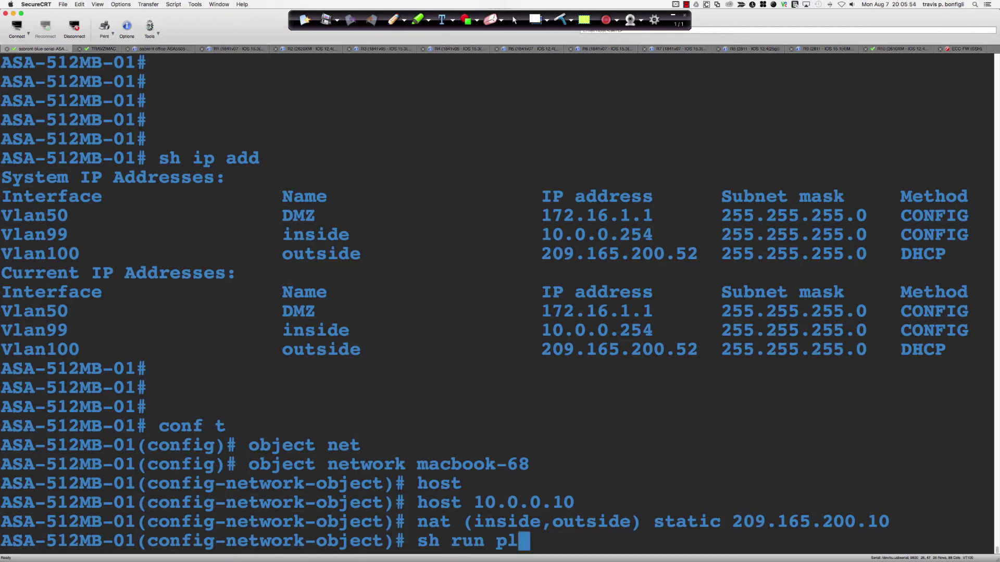
pyautogui.press('BackSpace')
pyautogui.write('olicy-map')
pyautogui.press('Return')
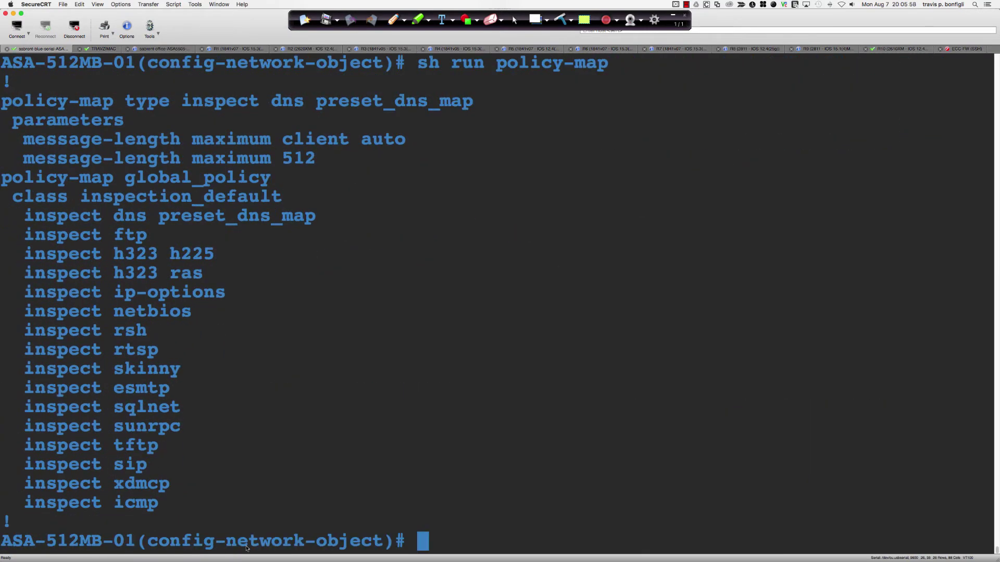
pyautogui.moveTo(160, 503); pyautogui.dragTo(26, 508)
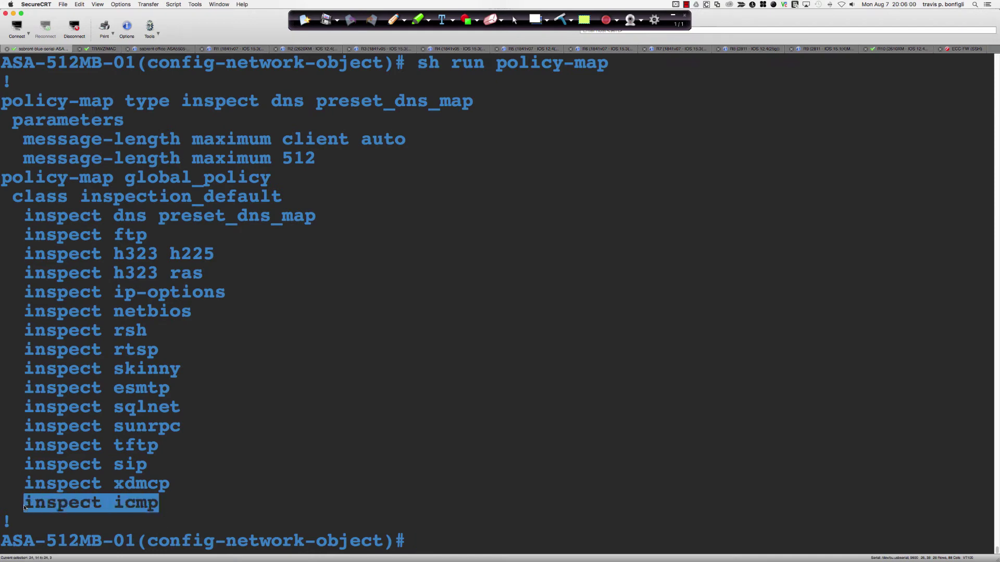
pyautogui.click(623, 490)
# Ping 209.165.200.254 from the ASA.
pyautogui.write('ping')
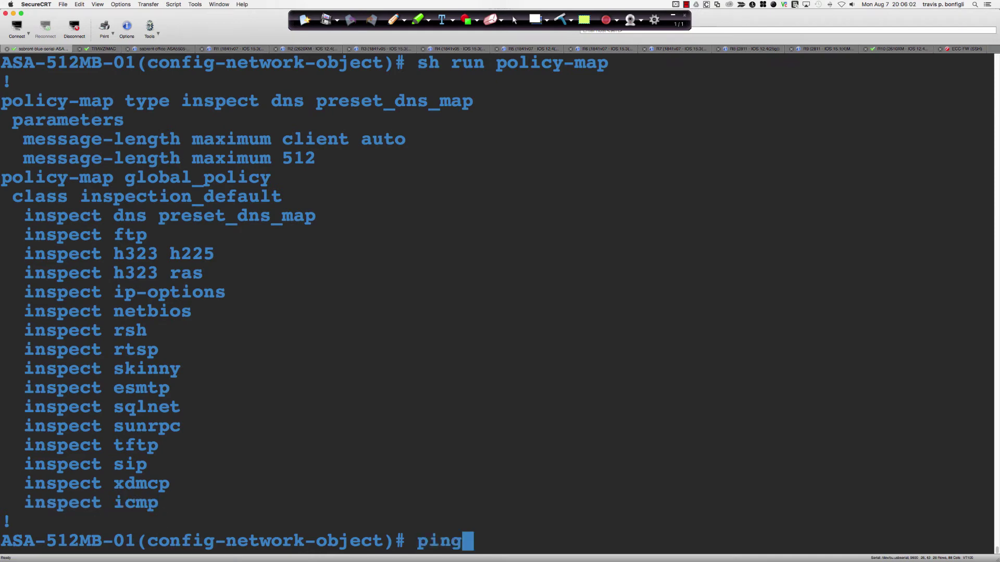
pyautogui.write(' 209.165.2')
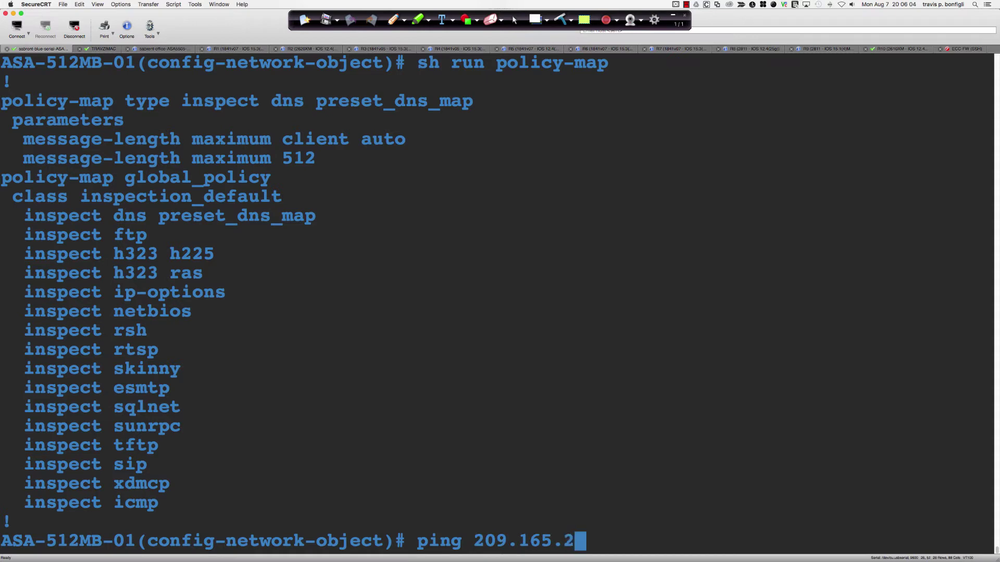
pyautogui.write('00.5')
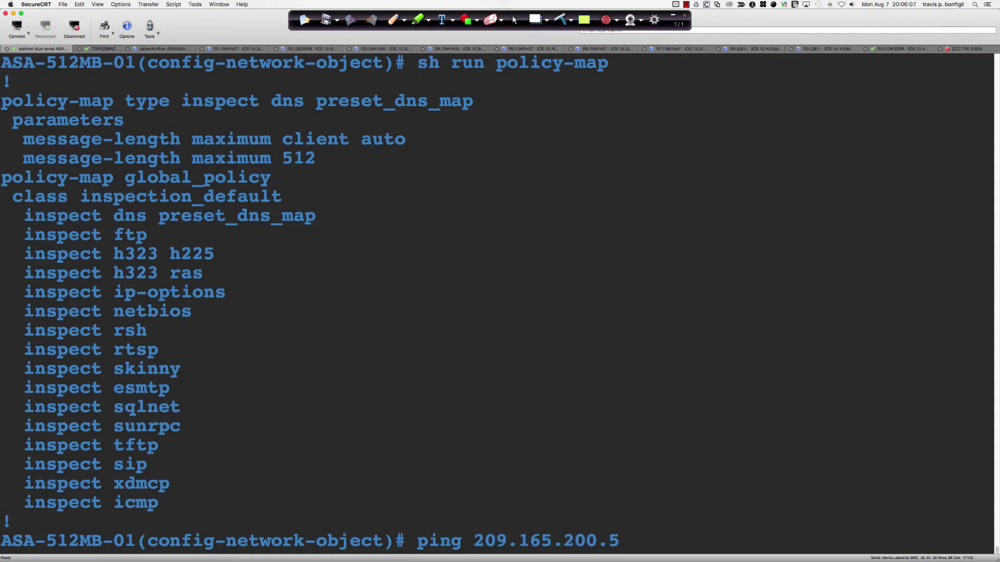
pyautogui.press('BackSpace')
pyautogui.write('254')
pyautogui.press('Return')
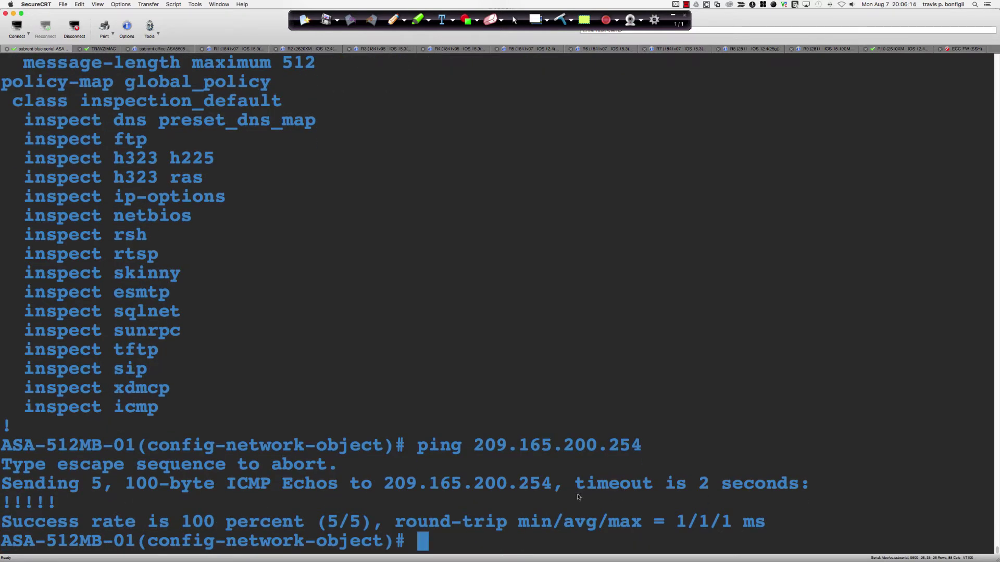
# Sketch an inside host in red pen, connected to a box labelled ASA, and mark the ASA's inside interface with a dot.
pyautogui.click(393, 19)
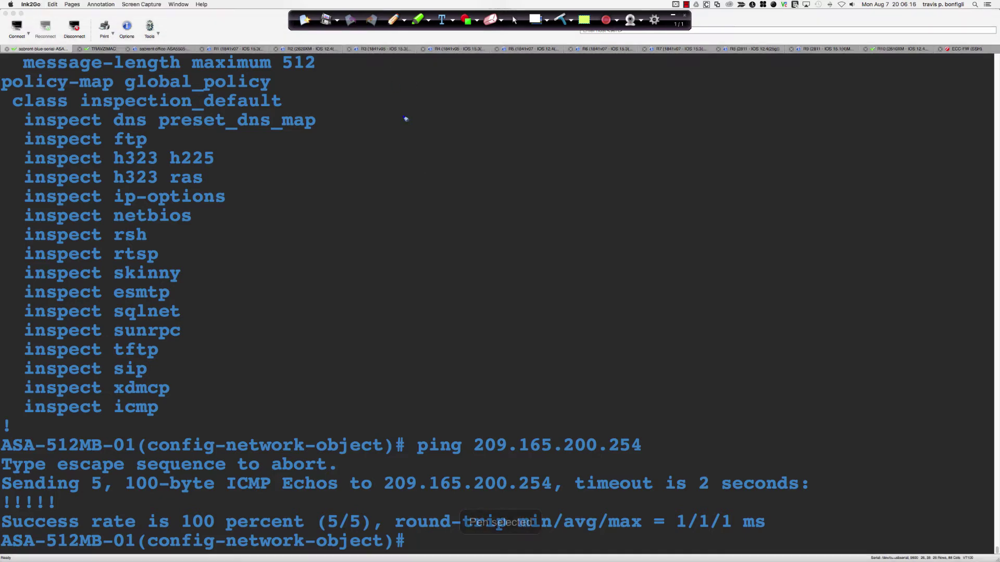
pyautogui.moveTo(462, 210)
pyautogui.mouseDown()
pyautogui.moveTo(667, 252)
pyautogui.moveTo(459, 254)
pyautogui.moveTo(529, 220)
pyautogui.moveTo(538, 242)
pyautogui.moveTo(587, 239)
pyautogui.moveTo(577, 240)
pyautogui.mouseUp()
pyautogui.moveTo(297, 234); pyautogui.dragTo(458, 229)
pyautogui.moveTo(264, 225)
pyautogui.mouseDown()
pyautogui.moveTo(264, 257)
pyautogui.moveTo(355, 221)
pyautogui.moveTo(449, 224)
pyautogui.mouseUp()
pyautogui.click(458, 229)
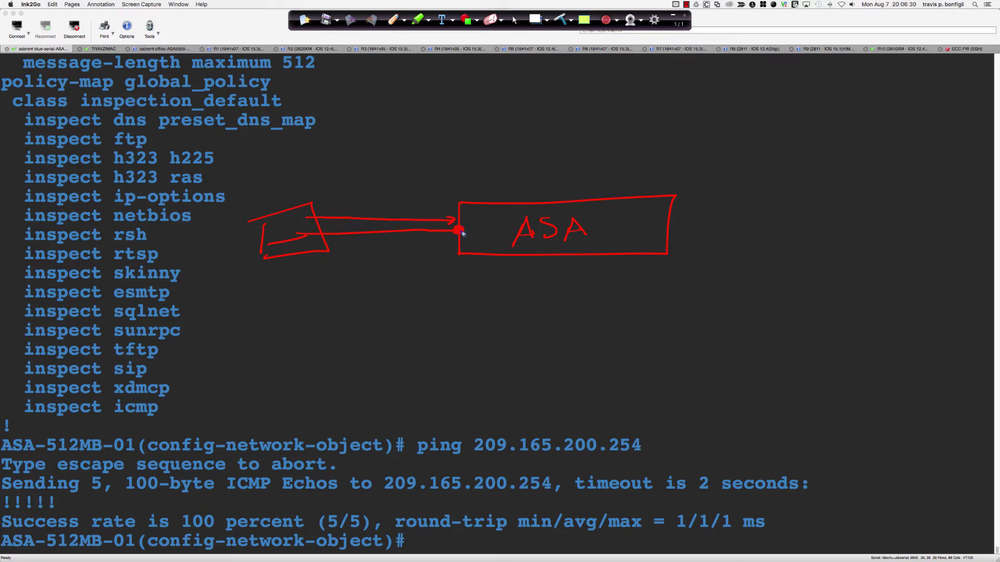
# Mark the ASA's outside interface with a dot and draw a link from it to an ellipse labelled ISP.
pyautogui.click(669, 229)
pyautogui.moveTo(674, 232); pyautogui.dragTo(779, 233)
pyautogui.moveTo(847, 208)
pyautogui.mouseDown()
pyautogui.moveTo(776, 223)
pyautogui.moveTo(893, 215)
pyautogui.moveTo(850, 210)
pyautogui.moveTo(806, 248)
pyautogui.moveTo(823, 228)
pyautogui.mouseUp()
pyautogui.moveTo(798, 246); pyautogui.dragTo(818, 244)
pyautogui.moveTo(838, 230)
pyautogui.mouseDown()
pyautogui.moveTo(819, 244)
pyautogui.moveTo(845, 253)
pyautogui.moveTo(845, 241)
pyautogui.mouseUp()
pyautogui.click(842, 242)
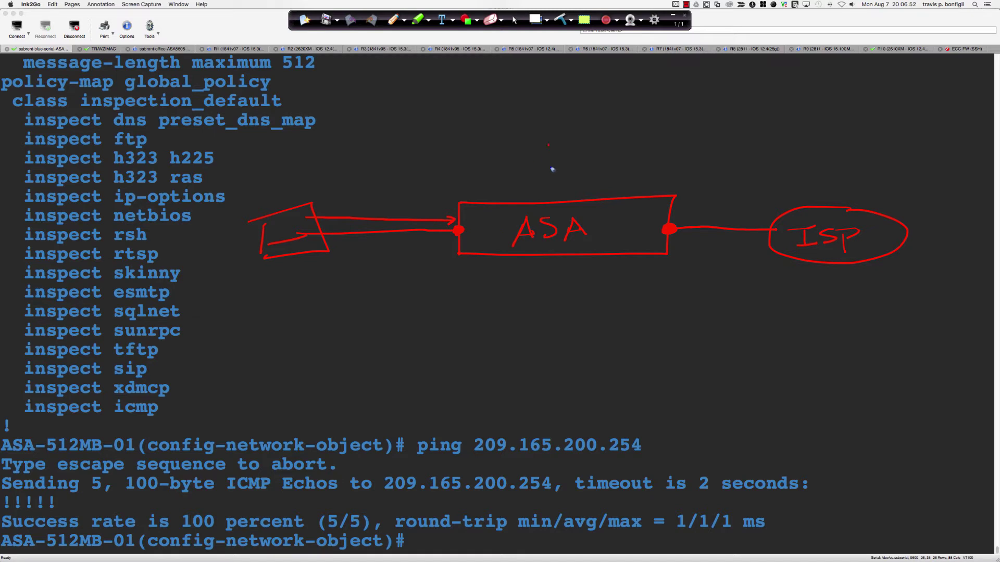
# Draw an arrow down to the ASA box and write the circled first item, STATE TBL, above the sketch.
pyautogui.moveTo(548, 145)
pyautogui.mouseDown()
pyautogui.moveTo(549, 197)
pyautogui.moveTo(556, 186)
pyautogui.mouseUp()
pyautogui.moveTo(420, 76)
pyautogui.mouseDown()
pyautogui.moveTo(419, 97)
pyautogui.moveTo(414, 75)
pyautogui.moveTo(460, 95)
pyautogui.moveTo(492, 77)
pyautogui.moveTo(503, 94)
pyautogui.moveTo(520, 79)
pyautogui.moveTo(513, 96)
pyautogui.mouseUp()
pyautogui.moveTo(521, 78)
pyautogui.mouseDown()
pyautogui.moveTo(532, 89)
pyautogui.moveTo(531, 76)
pyautogui.mouseUp()
pyautogui.moveTo(520, 84)
pyautogui.mouseDown()
pyautogui.moveTo(560, 93)
pyautogui.moveTo(569, 74)
pyautogui.mouseUp()
pyautogui.moveTo(571, 74)
pyautogui.mouseDown()
pyautogui.moveTo(572, 91)
pyautogui.moveTo(608, 90)
pyautogui.mouseUp()
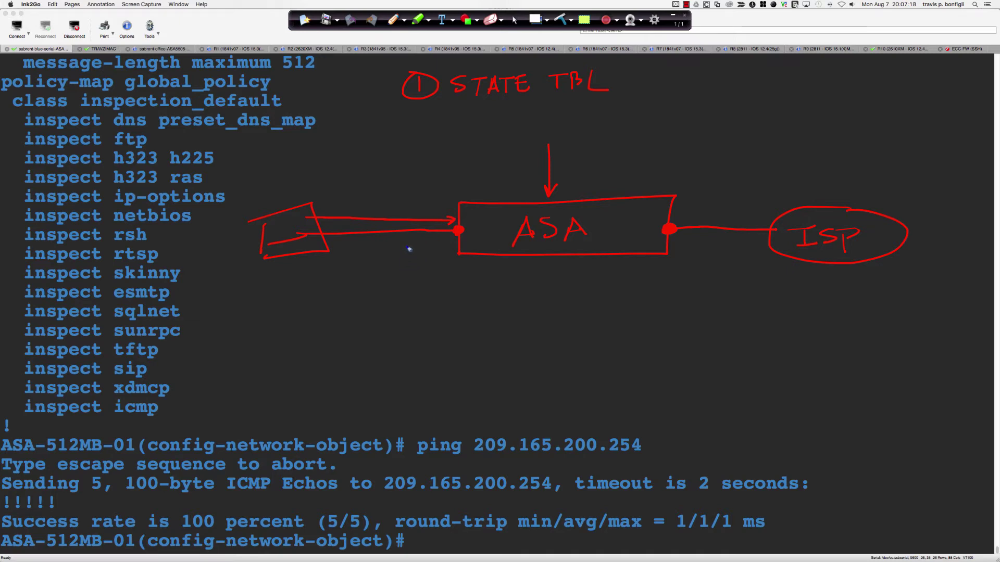
# Write the second item, ACL - in, and draw arrows pointing into the ASA's inside interface.
pyautogui.moveTo(422, 126)
pyautogui.mouseDown()
pyautogui.moveTo(435, 136)
pyautogui.moveTo(402, 136)
pyautogui.moveTo(423, 111)
pyautogui.moveTo(462, 113)
pyautogui.moveTo(469, 128)
pyautogui.moveTo(497, 117)
pyautogui.moveTo(520, 131)
pyautogui.moveTo(451, 209)
pyautogui.mouseUp()
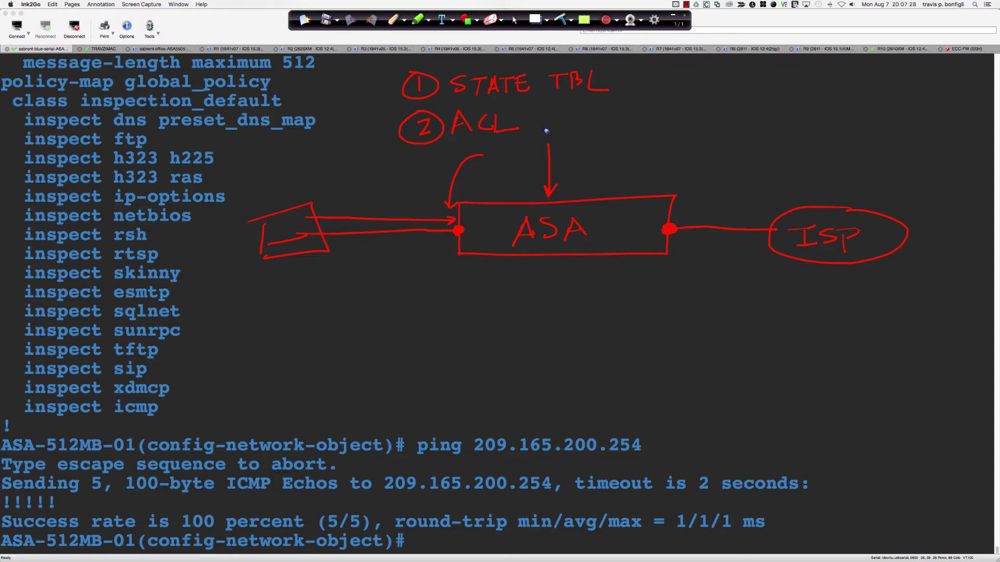
pyautogui.moveTo(536, 122); pyautogui.dragTo(595, 134)
pyautogui.click(576, 117)
pyautogui.moveTo(377, 246); pyautogui.dragTo(456, 243)
# Switch the pen to green, draw an arc from inside to outside over the ASA, and label the interfaces 100 and 0.
pyautogui.click(407, 22)
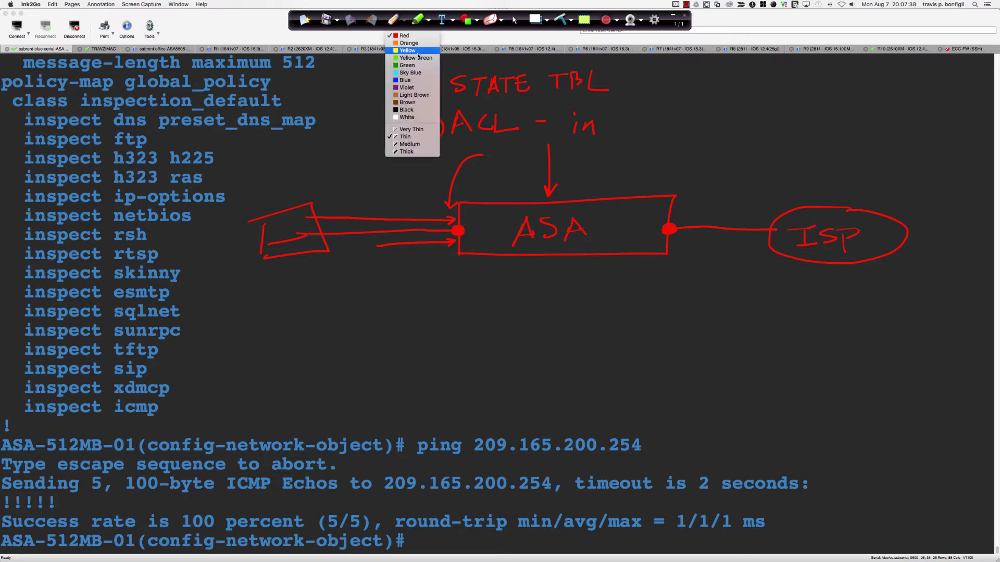
pyautogui.click(414, 66)
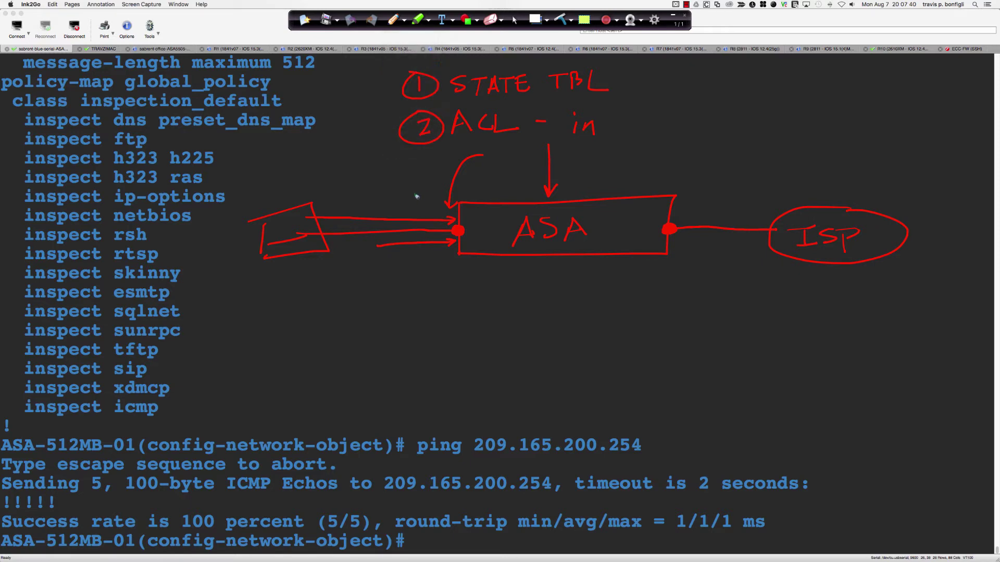
pyautogui.moveTo(386, 204)
pyautogui.mouseDown()
pyautogui.moveTo(476, 184)
pyautogui.moveTo(606, 179)
pyautogui.moveTo(707, 206)
pyautogui.mouseUp()
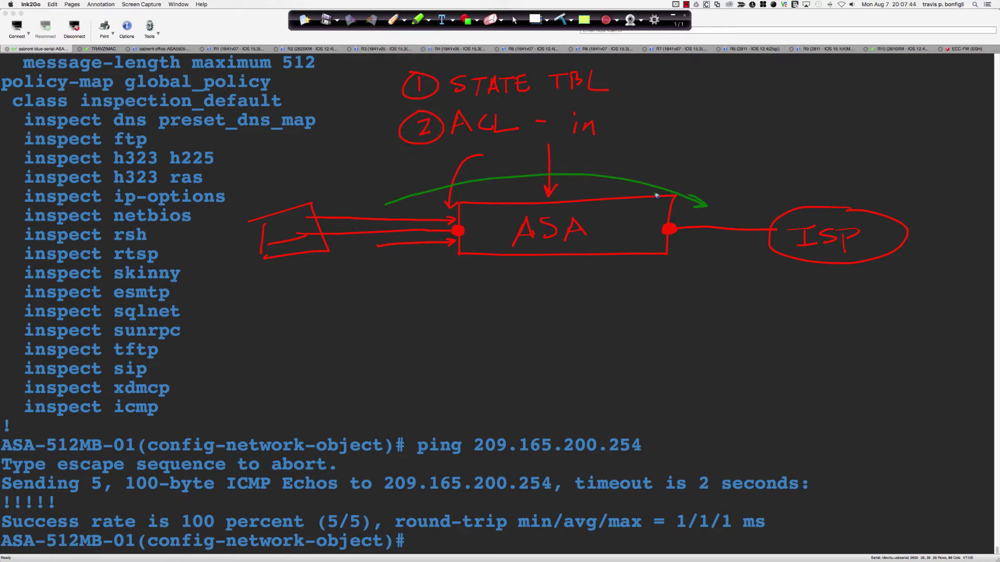
pyautogui.moveTo(445, 261); pyautogui.dragTo(445, 280)
pyautogui.moveTo(461, 261); pyautogui.dragTo(475, 261)
pyautogui.moveTo(684, 247); pyautogui.dragTo(687, 249)
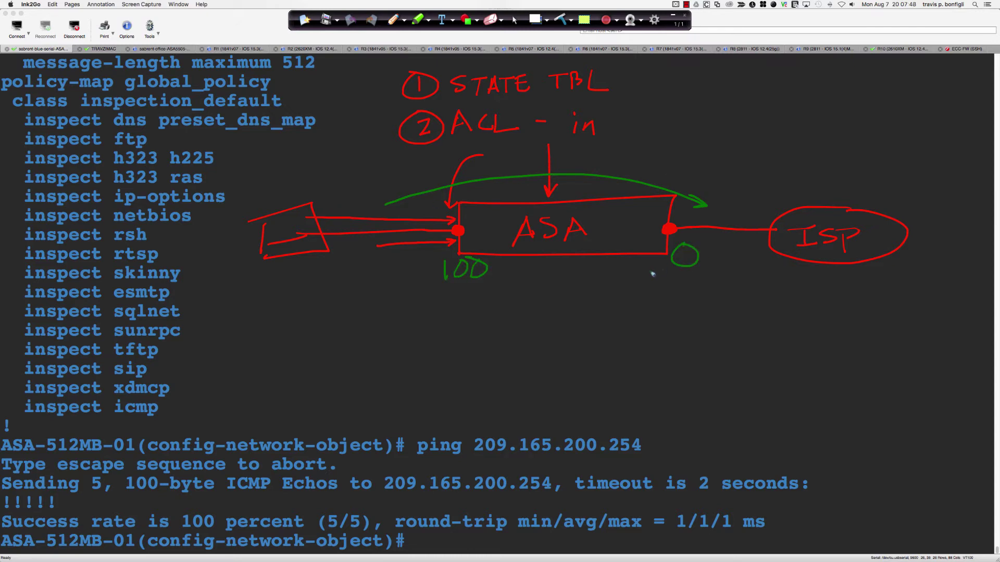
# Label the green arc over the ASA box OUTBOUND.
pyautogui.moveTo(532, 152)
pyautogui.mouseDown()
pyautogui.moveTo(603, 172)
pyautogui.moveTo(642, 157)
pyautogui.mouseUp()
pyautogui.moveTo(636, 172)
pyautogui.mouseDown()
pyautogui.moveTo(647, 157)
pyautogui.moveTo(654, 175)
pyautogui.mouseUp()
pyautogui.moveTo(659, 162); pyautogui.dragTo(659, 178)
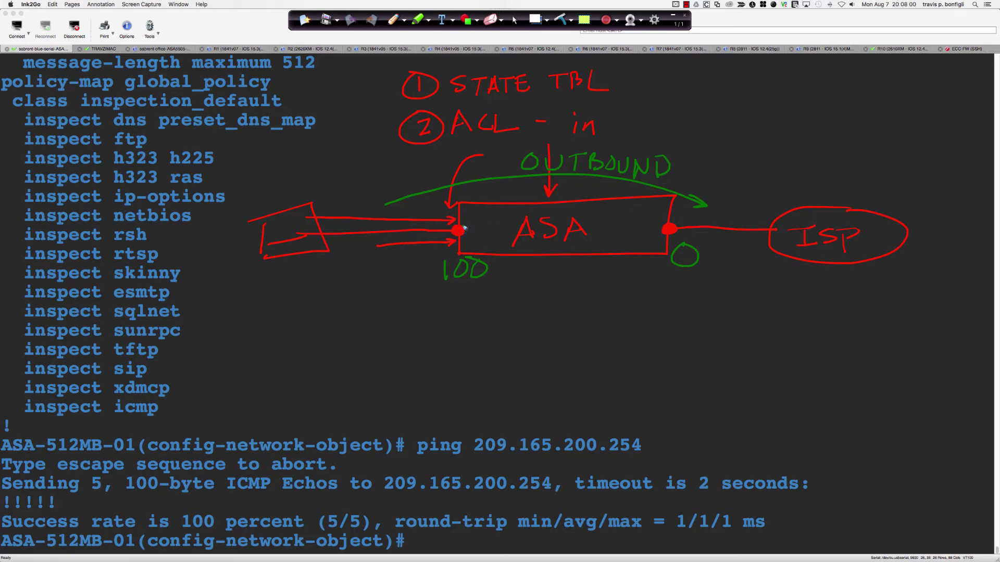
# Circle the ASA's inside interface in green, draw an arrow from the host into it, and label it in.
pyautogui.moveTo(464, 228)
pyautogui.mouseDown()
pyautogui.moveTo(453, 232)
pyautogui.moveTo(467, 239)
pyautogui.moveTo(462, 228)
pyautogui.mouseUp()
pyautogui.moveTo(317, 234); pyautogui.dragTo(444, 229)
pyautogui.moveTo(473, 228)
pyautogui.mouseDown()
pyautogui.moveTo(487, 237)
pyautogui.moveTo(473, 240)
pyautogui.moveTo(489, 242)
pyautogui.mouseUp()
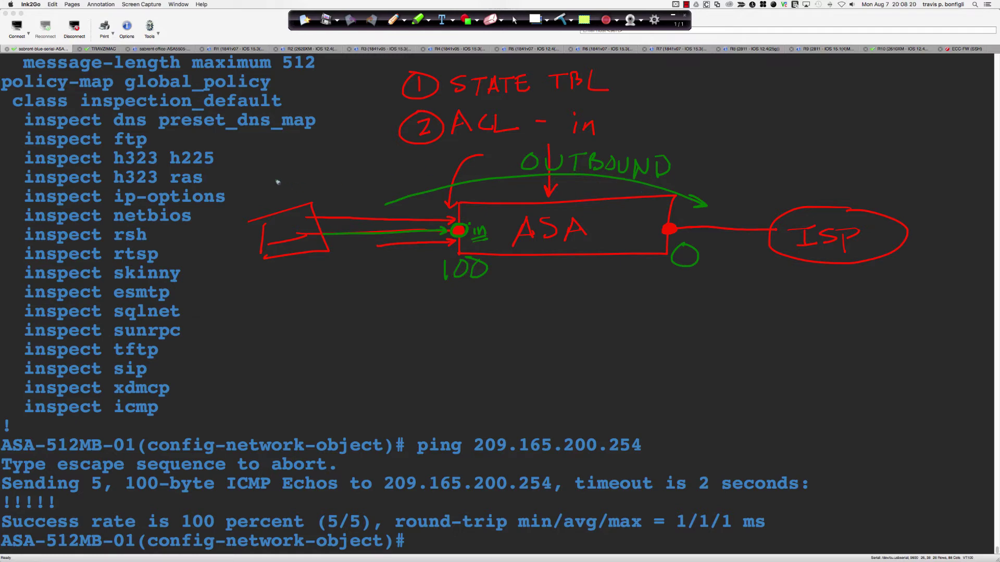
# Label the two sides of the sketch Inside and OUTSIDE, and underline the in label and the ACL - in item.
pyautogui.moveTo(275, 178); pyautogui.dragTo(273, 198)
pyautogui.moveTo(267, 183)
pyautogui.mouseDown()
pyautogui.moveTo(285, 179)
pyautogui.moveTo(281, 193)
pyautogui.moveTo(298, 194)
pyautogui.moveTo(332, 182)
pyautogui.mouseUp()
pyautogui.moveTo(728, 182)
pyautogui.mouseDown()
pyautogui.moveTo(831, 179)
pyautogui.moveTo(828, 166)
pyautogui.moveTo(759, 179)
pyautogui.mouseUp()
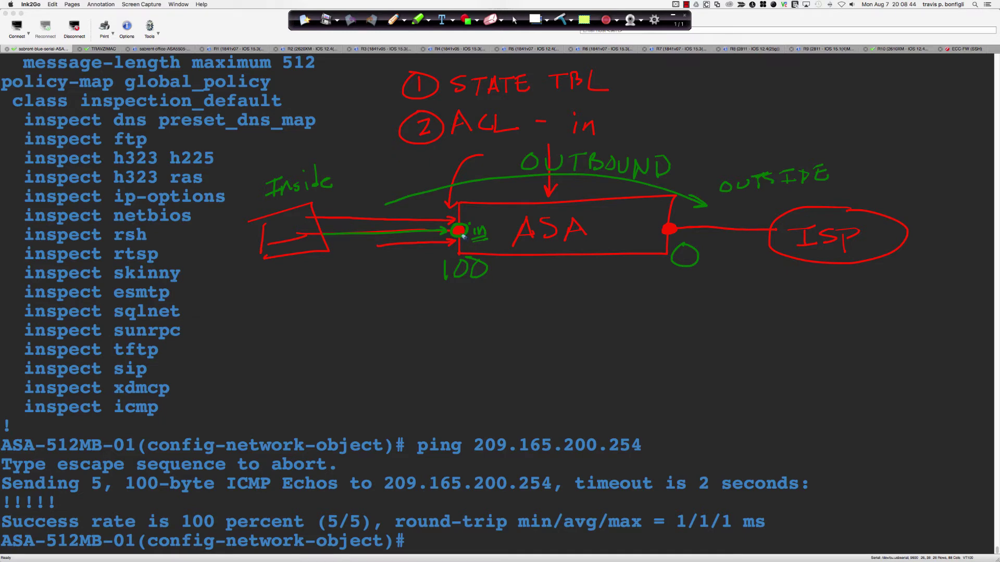
pyautogui.moveTo(476, 244); pyautogui.dragTo(490, 246)
pyautogui.moveTo(398, 150); pyautogui.dragTo(638, 136)
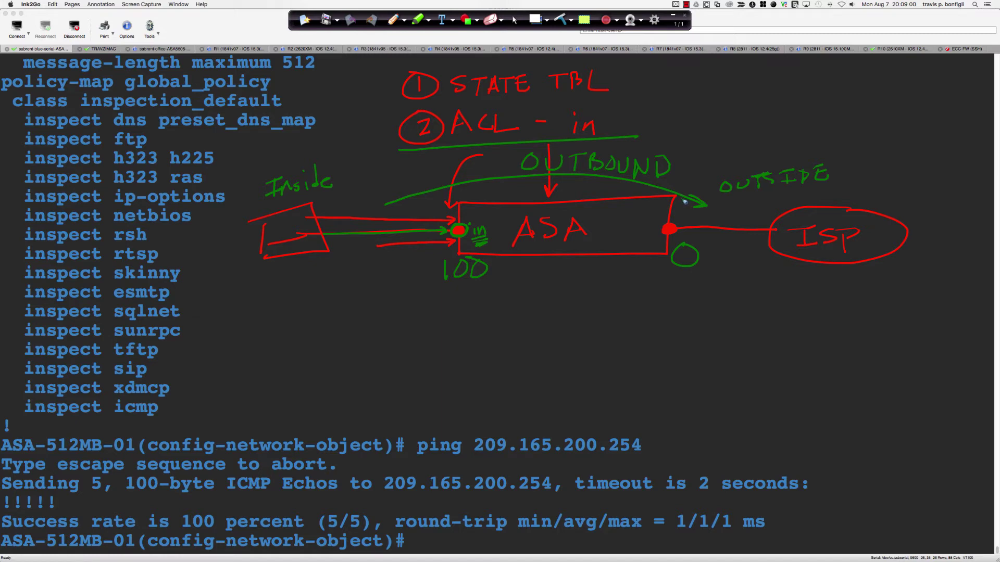
# Draw a return arrow from the outside into the ASA, and circle inspect icmp with an arrow leading to the ASA box.
pyautogui.moveTo(820, 133)
pyautogui.mouseDown()
pyautogui.moveTo(837, 150)
pyautogui.moveTo(836, 188)
pyautogui.moveTo(646, 222)
pyautogui.moveTo(654, 222)
pyautogui.mouseUp()
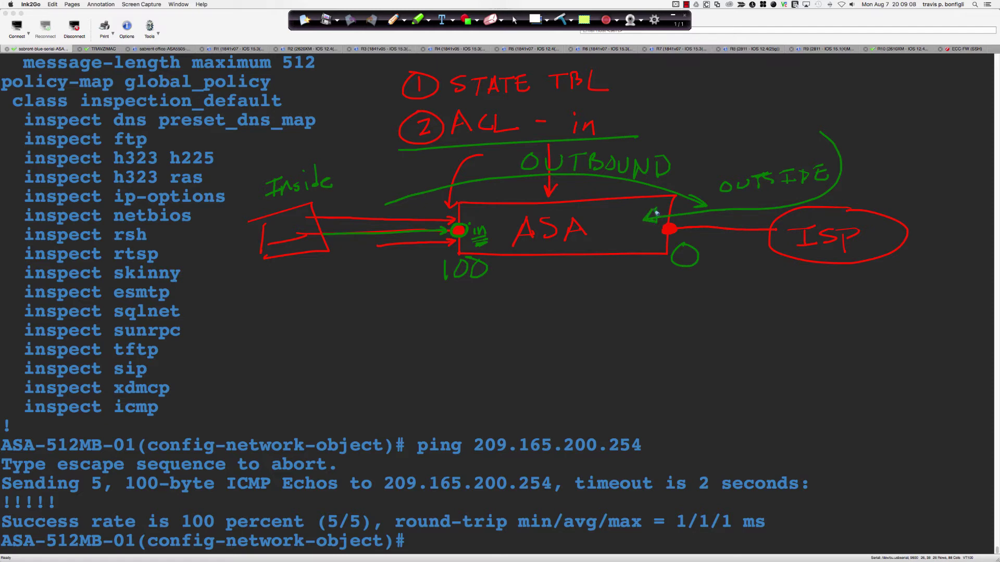
pyautogui.moveTo(78, 397)
pyautogui.mouseDown()
pyautogui.moveTo(23, 402)
pyautogui.moveTo(63, 420)
pyautogui.moveTo(156, 416)
pyautogui.moveTo(78, 398)
pyautogui.mouseUp()
pyautogui.moveTo(167, 409)
pyautogui.mouseDown()
pyautogui.moveTo(360, 387)
pyautogui.moveTo(599, 249)
pyautogui.moveTo(587, 255)
pyautogui.mouseUp()
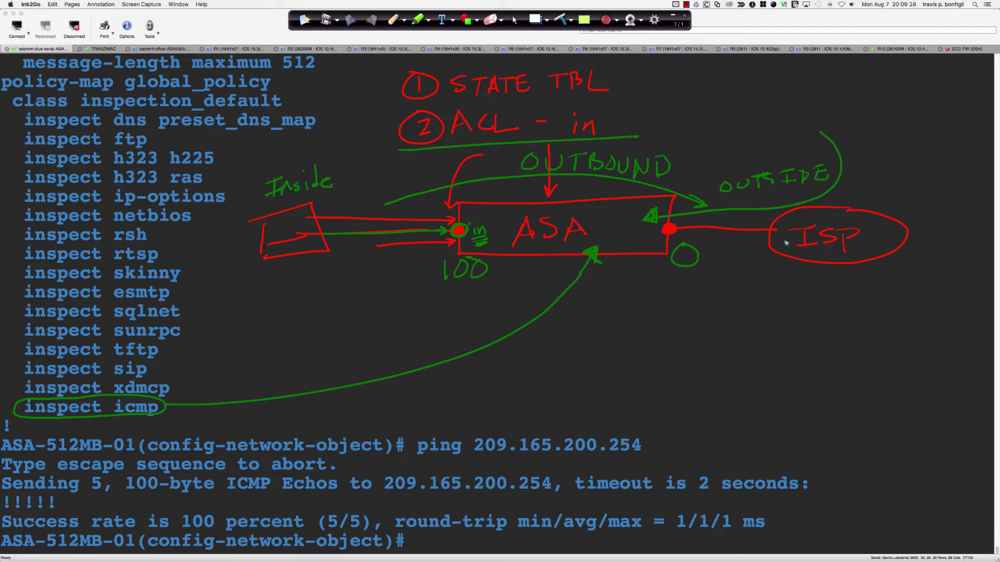
# Label the ISP end of the link .254 and draw a line from the ASA's outside interface to the note deny any any.
pyautogui.moveTo(751, 248)
pyautogui.mouseDown()
pyautogui.moveTo(789, 237)
pyautogui.moveTo(787, 253)
pyautogui.mouseUp()
pyautogui.moveTo(672, 225)
pyautogui.mouseDown()
pyautogui.moveTo(672, 239)
pyautogui.moveTo(671, 225)
pyautogui.moveTo(743, 303)
pyautogui.moveTo(738, 342)
pyautogui.mouseUp()
pyautogui.moveTo(735, 331)
pyautogui.mouseDown()
pyautogui.moveTo(727, 344)
pyautogui.moveTo(848, 343)
pyautogui.moveTo(832, 357)
pyautogui.mouseUp()
pyautogui.moveTo(882, 334)
pyautogui.mouseDown()
pyautogui.moveTo(908, 334)
pyautogui.moveTo(907, 369)
pyautogui.mouseUp()
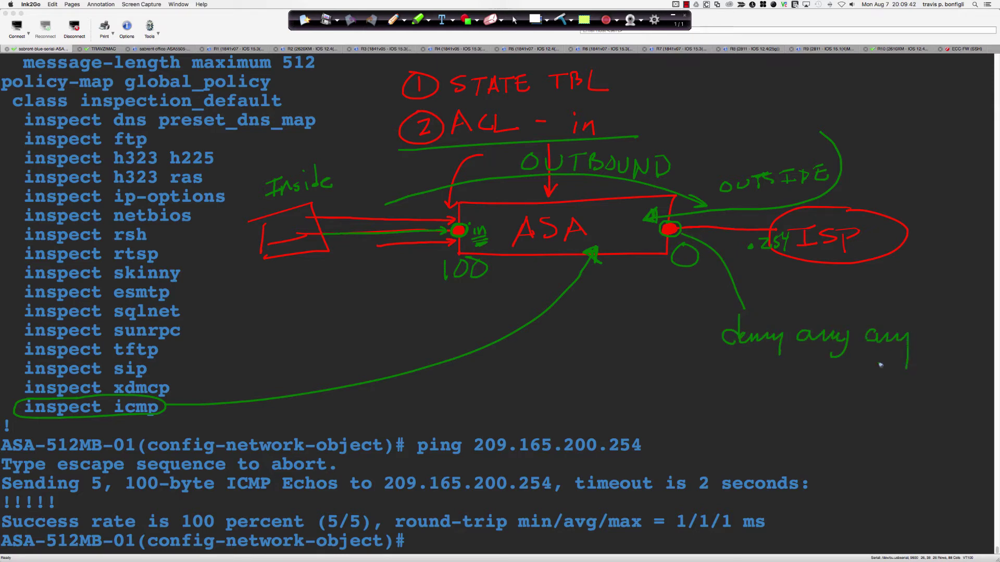
# Underline the deny any any note and draw an arrow from it to the word Global.
pyautogui.moveTo(725, 359); pyautogui.dragTo(907, 363)
pyautogui.moveTo(717, 352)
pyautogui.mouseDown()
pyautogui.moveTo(837, 355)
pyautogui.moveTo(865, 365)
pyautogui.moveTo(760, 361)
pyautogui.mouseUp()
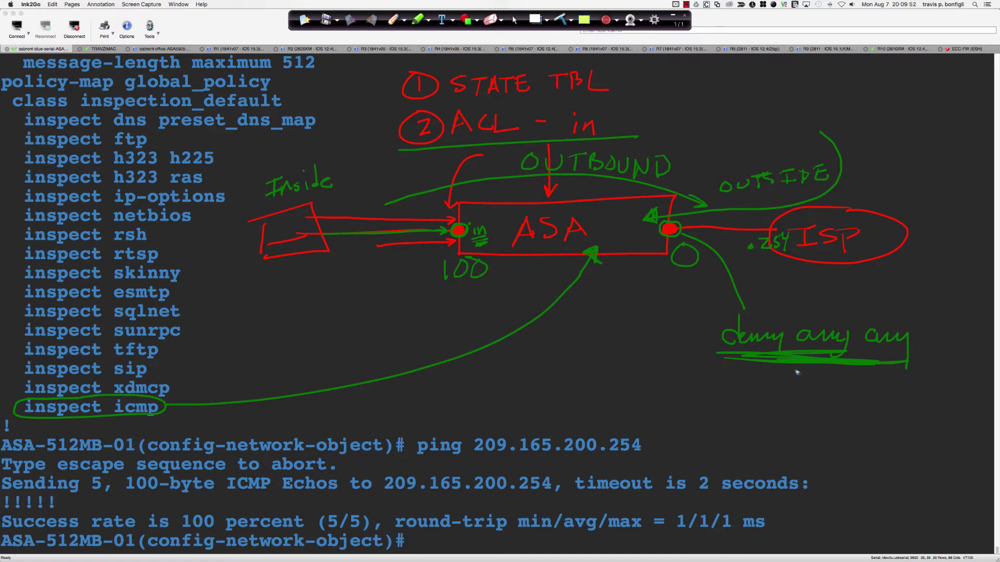
pyautogui.moveTo(805, 366)
pyautogui.mouseDown()
pyautogui.moveTo(807, 396)
pyautogui.moveTo(823, 391)
pyautogui.mouseUp()
pyautogui.moveTo(802, 411)
pyautogui.mouseDown()
pyautogui.moveTo(797, 427)
pyautogui.moveTo(820, 436)
pyautogui.mouseUp()
pyautogui.moveTo(829, 422)
pyautogui.mouseDown()
pyautogui.moveTo(834, 432)
pyautogui.moveTo(868, 432)
pyautogui.mouseUp()
pyautogui.moveTo(873, 394); pyautogui.dragTo(874, 433)
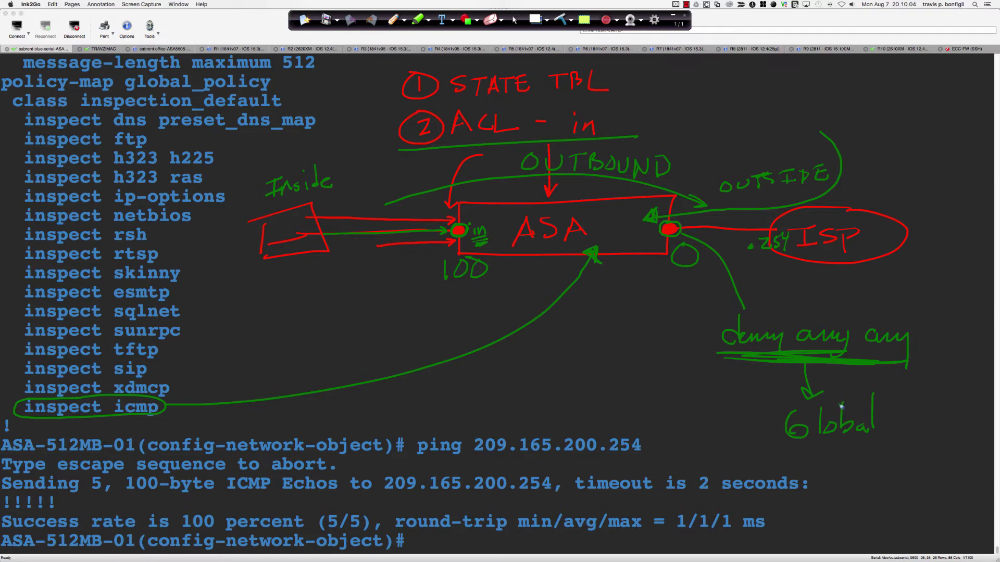
# Mark the outside interface once more, clear all annotations from the page, and return to the ASA's terminal session.
pyautogui.moveTo(665, 221)
pyautogui.mouseDown()
pyautogui.moveTo(680, 237)
pyautogui.moveTo(682, 225)
pyautogui.moveTo(672, 239)
pyautogui.mouseUp()
pyautogui.click(565, 17)
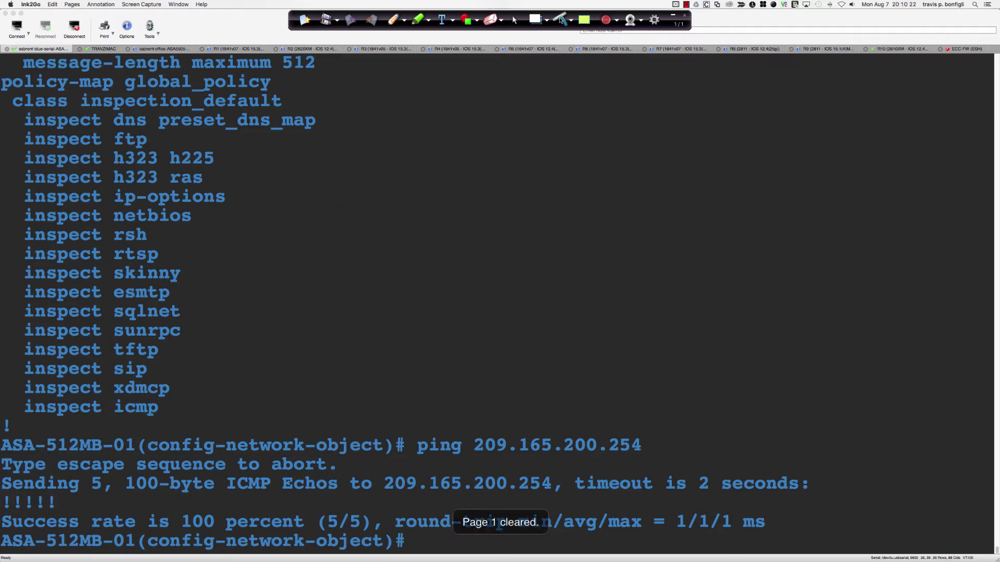
pyautogui.click(520, 22)
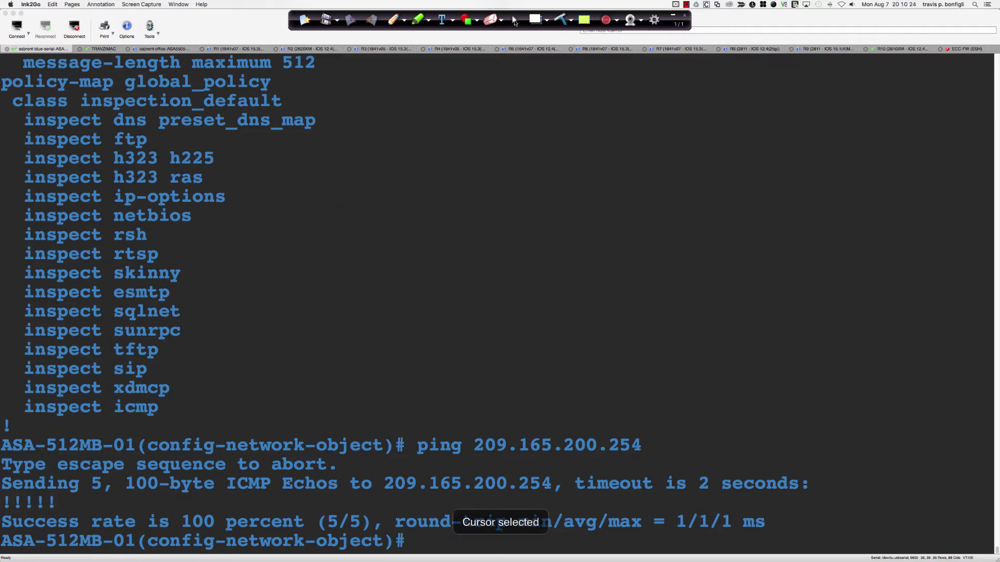
pyautogui.click(532, 255)
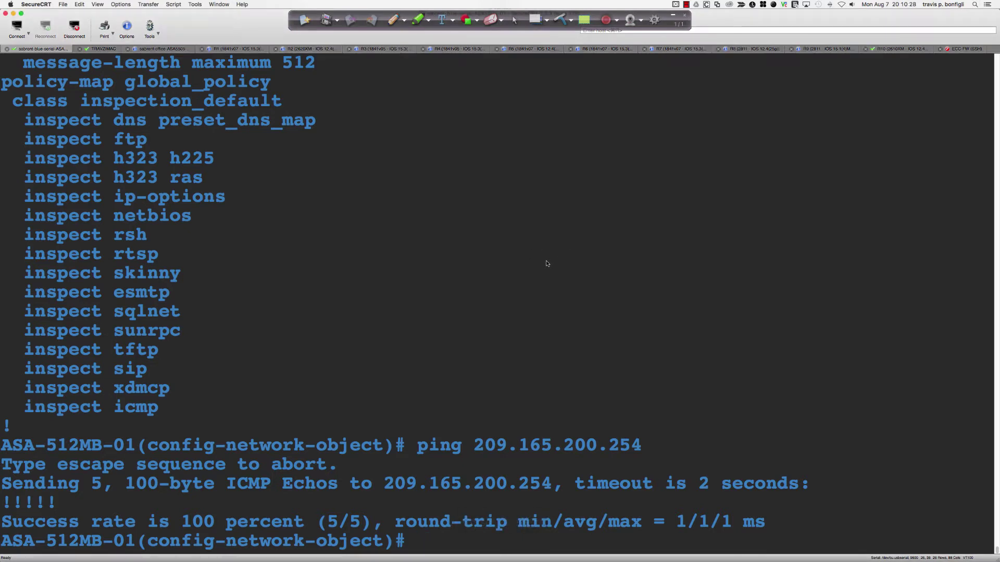
# Highlight the inspect icmp line in the ASA's policy map output and bring up fresh prompt lines.
pyautogui.moveTo(26, 413); pyautogui.dragTo(153, 413)
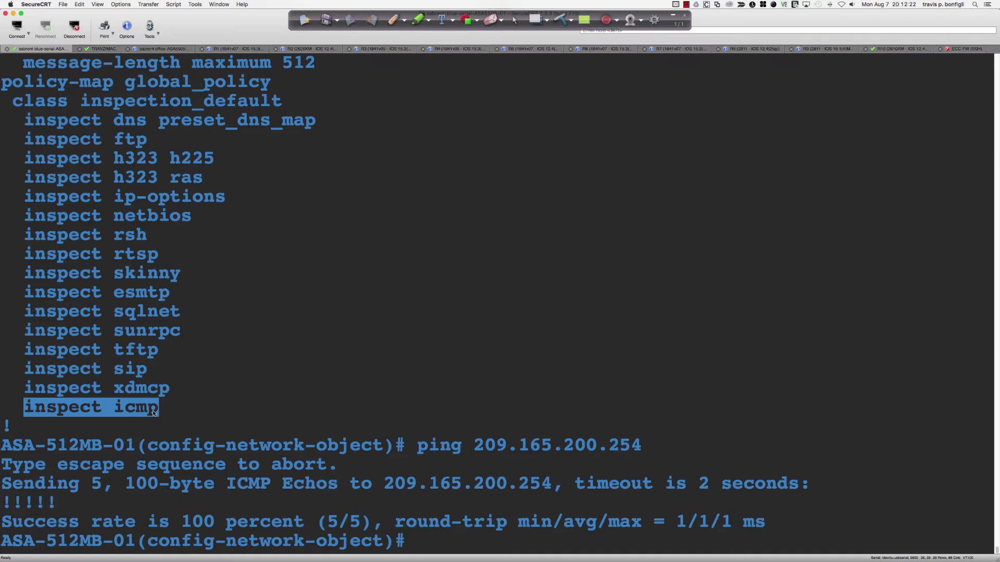
pyautogui.press('Return')
pyautogui.press('Return')
pyautogui.press('Return')
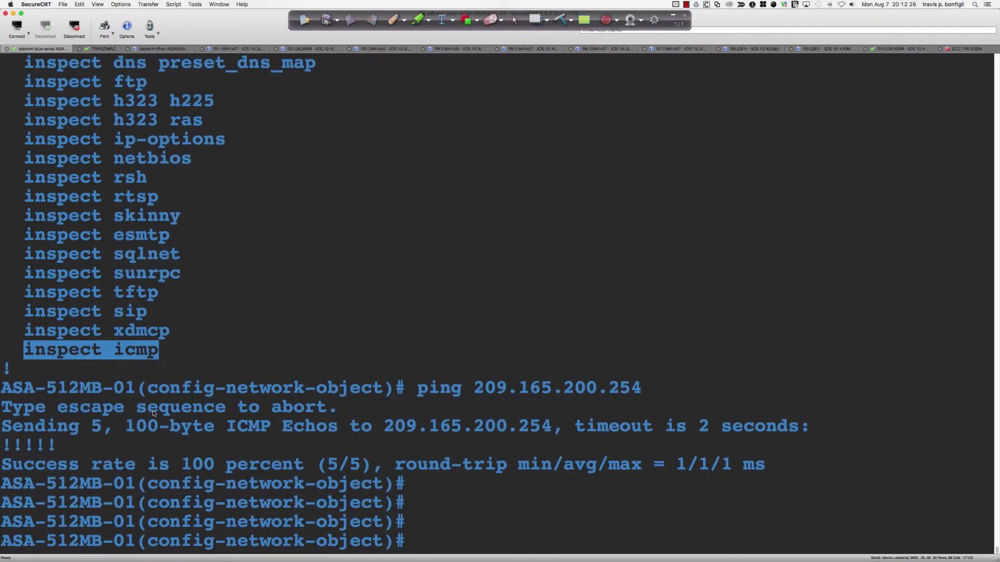
# Ping 209.165.200.10 from the ISP router's session, checking the static NAT address in the ASA session before completing the command.
pyautogui.click(897, 49)
pyautogui.press('Return')
pyautogui.press('Return')
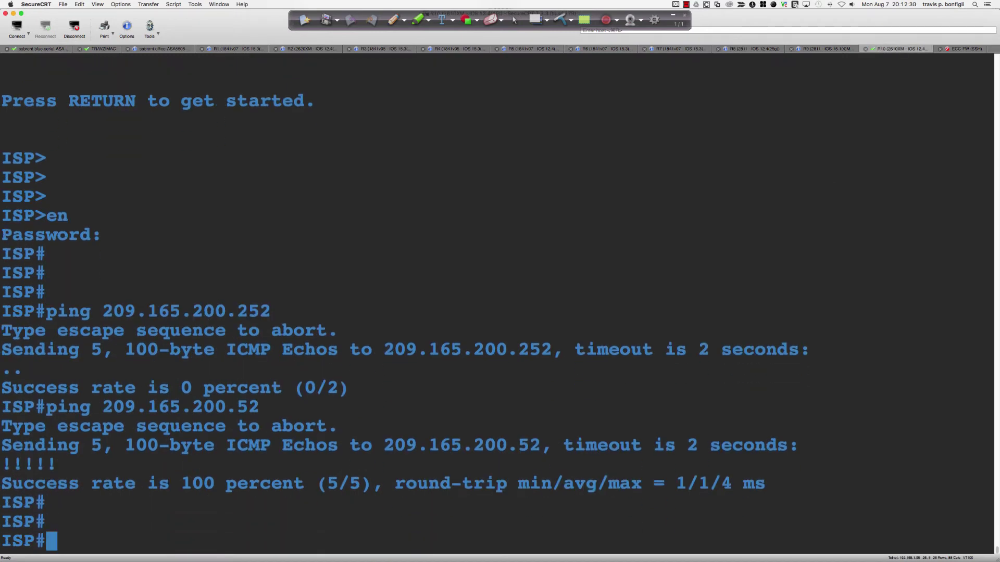
pyautogui.write('ping ')
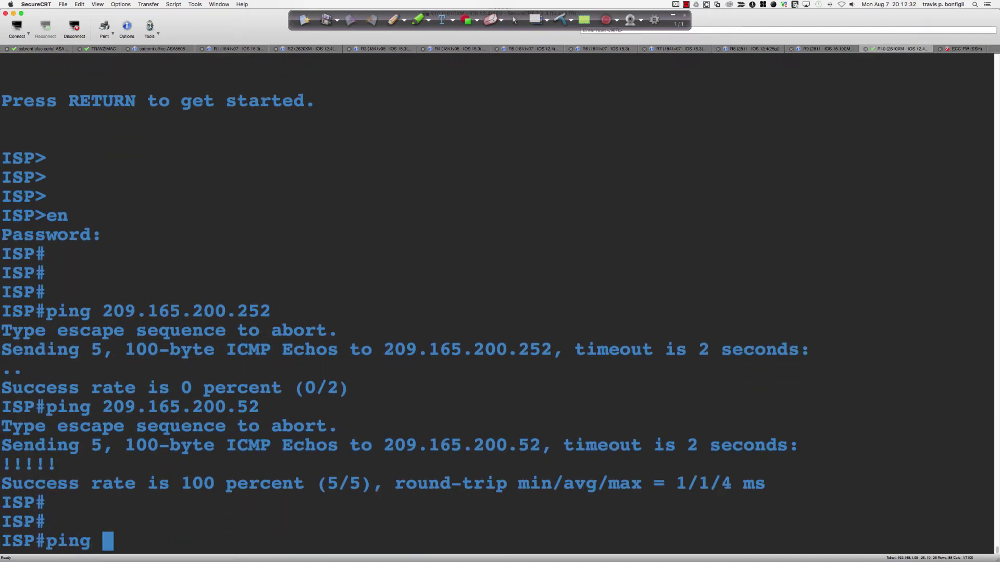
pyautogui.write('209.165.200.')
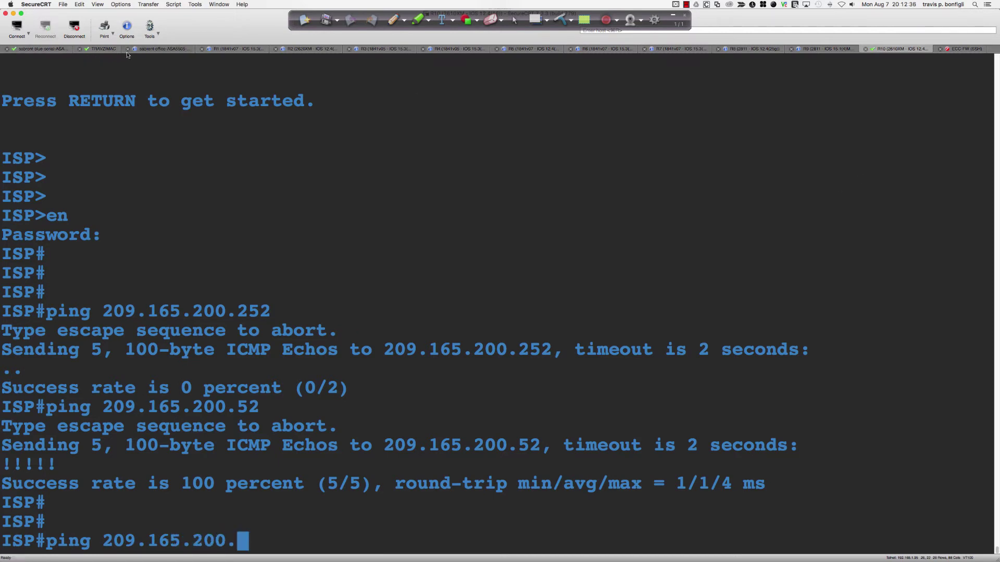
pyautogui.click(39, 49)
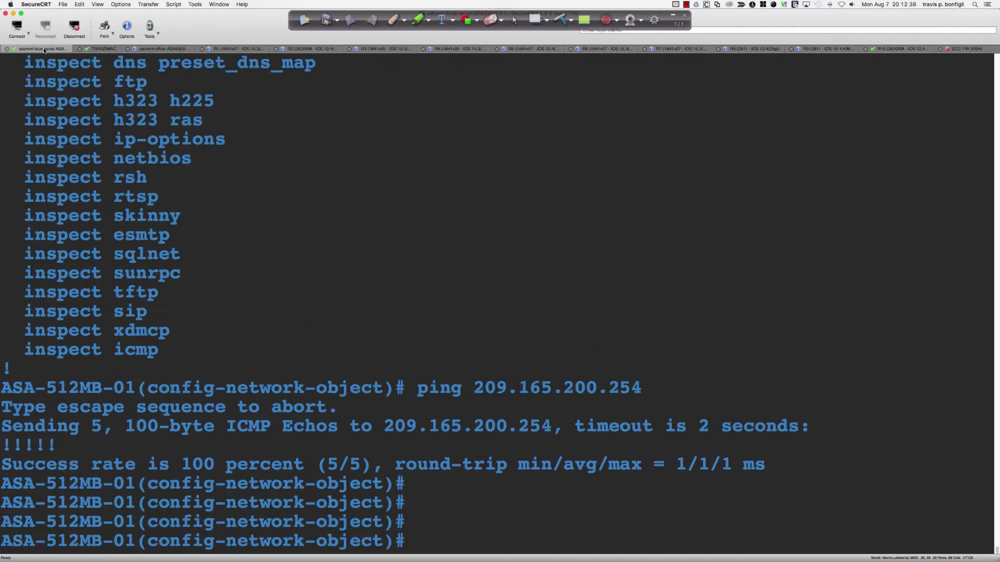
pyautogui.scroll(8, 296, 185)
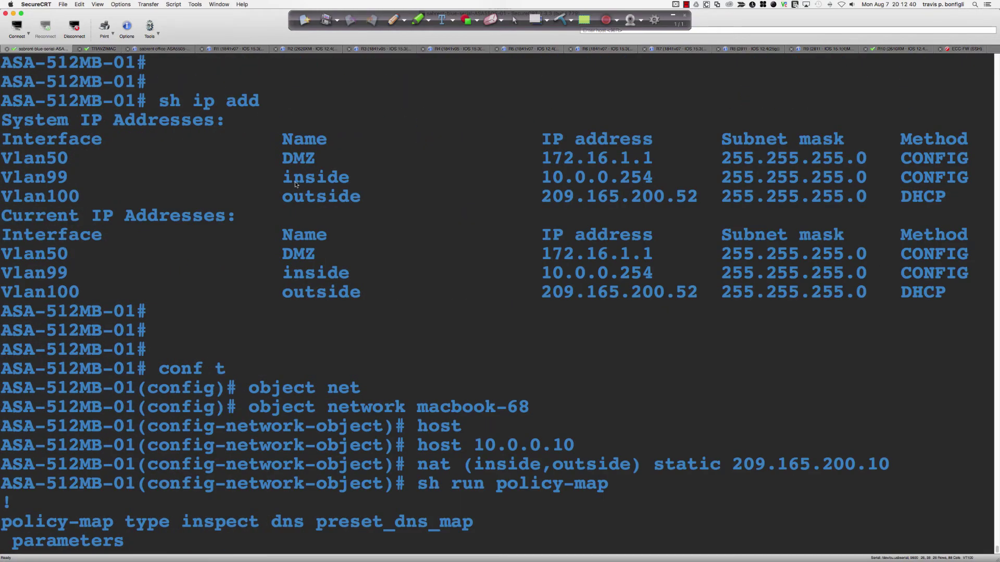
pyautogui.click(904, 49)
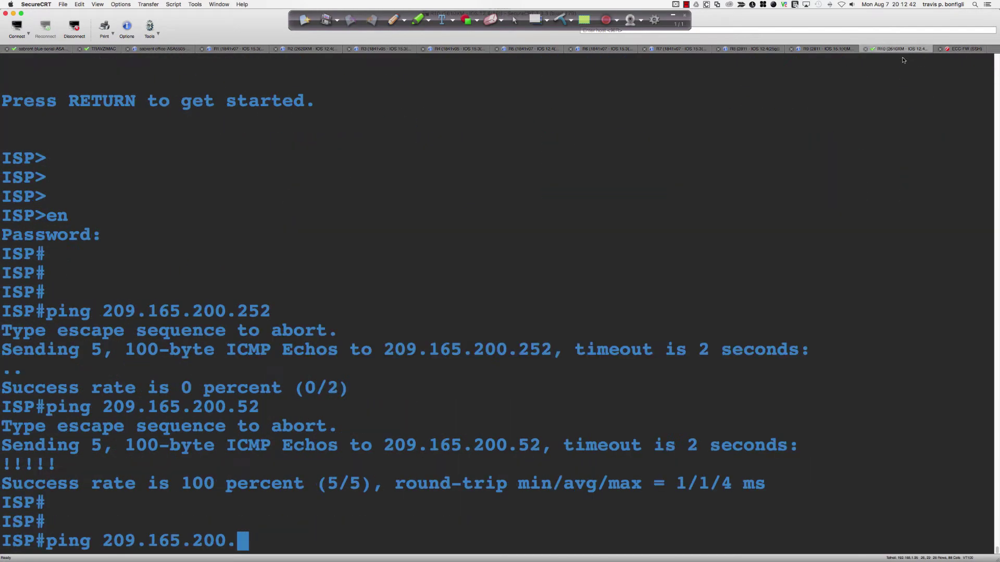
pyautogui.write('10')
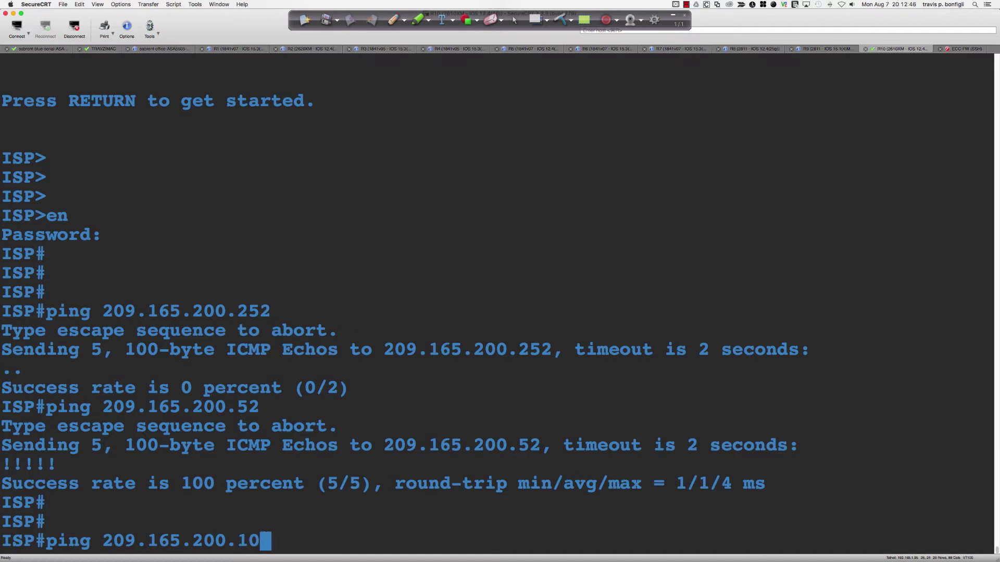
pyautogui.press('Return')
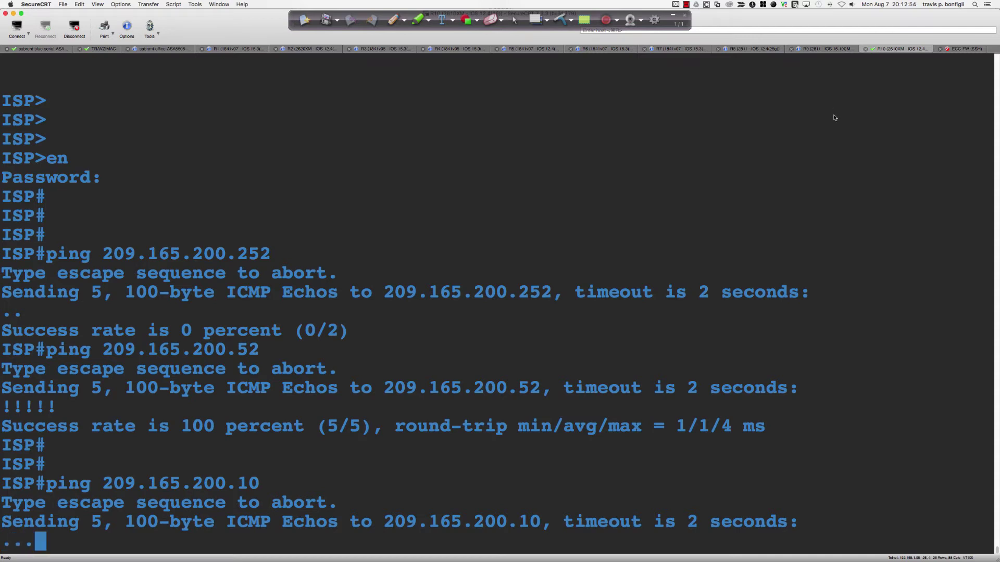
# Draw a box labelled ASA over the terminal, with an interface dot on each side and the levels 100 and 0.
pyautogui.click(393, 20)
pyautogui.moveTo(484, 113)
pyautogui.mouseDown()
pyautogui.moveTo(482, 169)
pyautogui.moveTo(625, 105)
pyautogui.moveTo(475, 179)
pyautogui.moveTo(518, 140)
pyautogui.moveTo(526, 148)
pyautogui.mouseUp()
pyautogui.moveTo(542, 137)
pyautogui.mouseDown()
pyautogui.moveTo(529, 156)
pyautogui.moveTo(628, 137)
pyautogui.mouseUp()
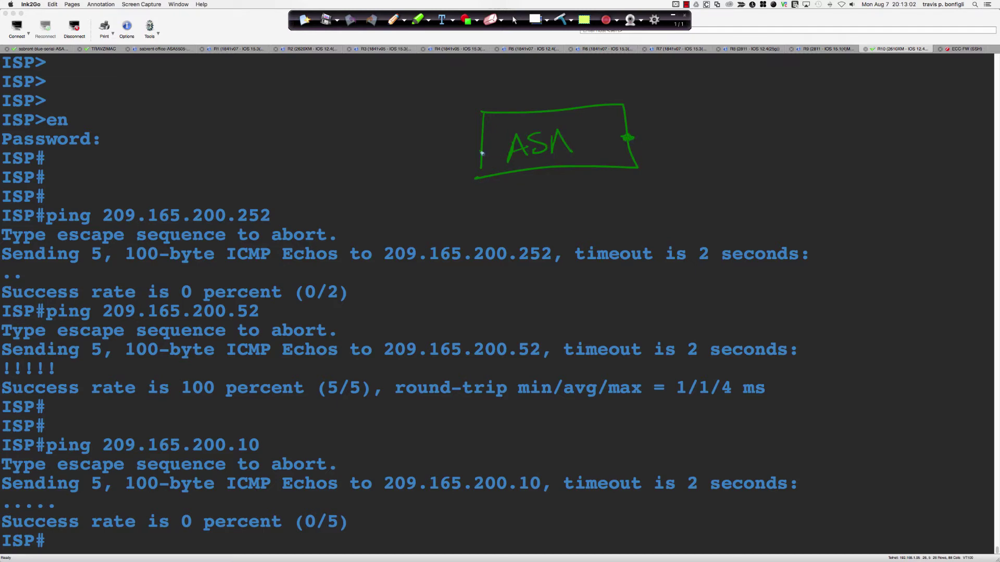
pyautogui.moveTo(486, 141)
pyautogui.mouseDown()
pyautogui.moveTo(472, 142)
pyautogui.moveTo(457, 169)
pyautogui.moveTo(467, 158)
pyautogui.mouseUp()
pyautogui.moveTo(475, 155); pyautogui.dragTo(476, 157)
pyautogui.moveTo(652, 142); pyautogui.dragTo(650, 143)
# Draw an arrow labelled INBOUND over the ASA from level 0 towards 100, and emphasize both levels and interface dots.
pyautogui.moveTo(706, 104)
pyautogui.mouseDown()
pyautogui.moveTo(507, 83)
pyautogui.moveTo(408, 100)
pyautogui.moveTo(431, 108)
pyautogui.mouseUp()
pyautogui.moveTo(482, 68)
pyautogui.mouseDown()
pyautogui.moveTo(551, 63)
pyautogui.moveTo(565, 75)
pyautogui.moveTo(577, 65)
pyautogui.moveTo(570, 73)
pyautogui.moveTo(553, 61)
pyautogui.mouseUp()
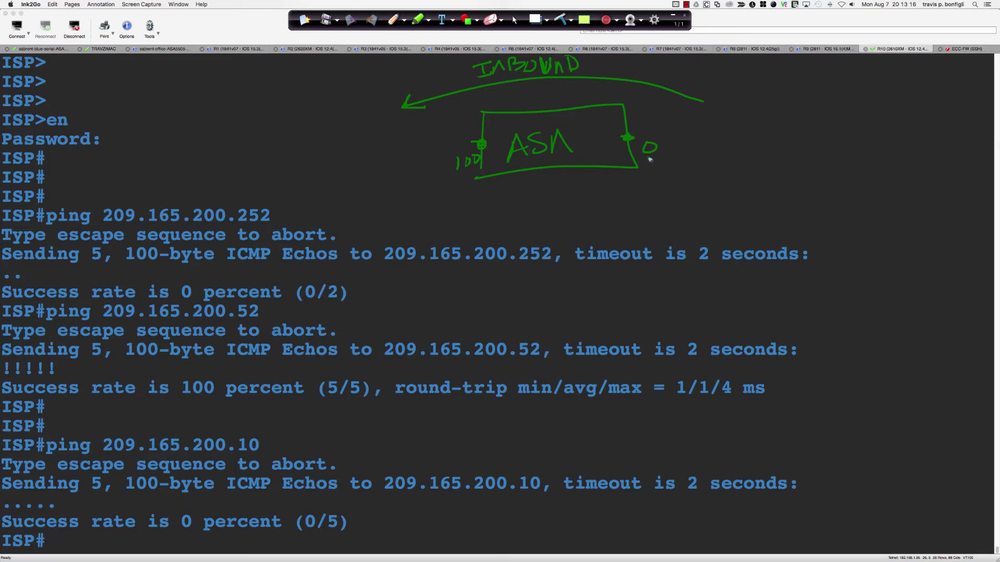
pyautogui.moveTo(645, 160); pyautogui.dragTo(658, 161)
pyautogui.moveTo(472, 170)
pyautogui.mouseDown()
pyautogui.moveTo(460, 174)
pyautogui.moveTo(482, 173)
pyautogui.mouseUp()
pyautogui.moveTo(627, 137); pyautogui.dragTo(627, 137)
pyautogui.moveTo(486, 142); pyautogui.dragTo(481, 148)
# Connect the ASA's outside interface to an oval labelled ISP, and circle the dots of the ping to 209.165.200.10.
pyautogui.moveTo(640, 127)
pyautogui.mouseDown()
pyautogui.moveTo(661, 138)
pyautogui.moveTo(832, 138)
pyautogui.moveTo(857, 120)
pyautogui.moveTo(856, 151)
pyautogui.moveTo(881, 155)
pyautogui.mouseUp()
pyautogui.moveTo(880, 140); pyautogui.dragTo(884, 147)
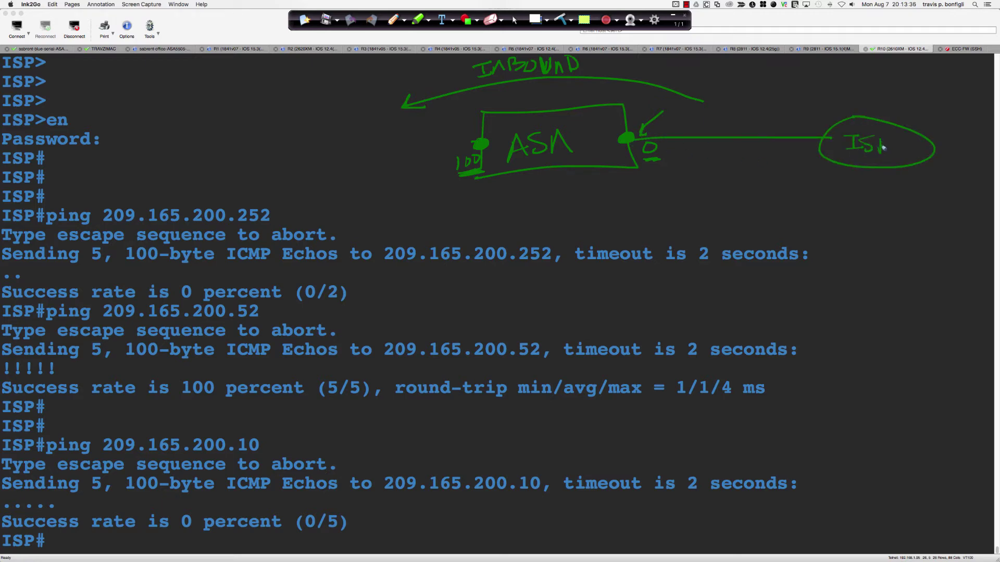
pyautogui.moveTo(21, 489)
pyautogui.mouseDown()
pyautogui.moveTo(5, 507)
pyautogui.moveTo(65, 494)
pyautogui.moveTo(16, 489)
pyautogui.mouseUp()
pyautogui.moveTo(881, 136); pyautogui.dragTo(882, 144)
# Draw a dashed arrow from the ISP oval to the ASA's outside interface.
pyautogui.moveTo(820, 121); pyautogui.dragTo(722, 121)
pyautogui.moveTo(703, 120); pyautogui.dragTo(684, 121)
pyautogui.moveTo(680, 121)
pyautogui.mouseDown()
pyautogui.moveTo(654, 122)
pyautogui.moveTo(672, 131)
pyautogui.mouseUp()
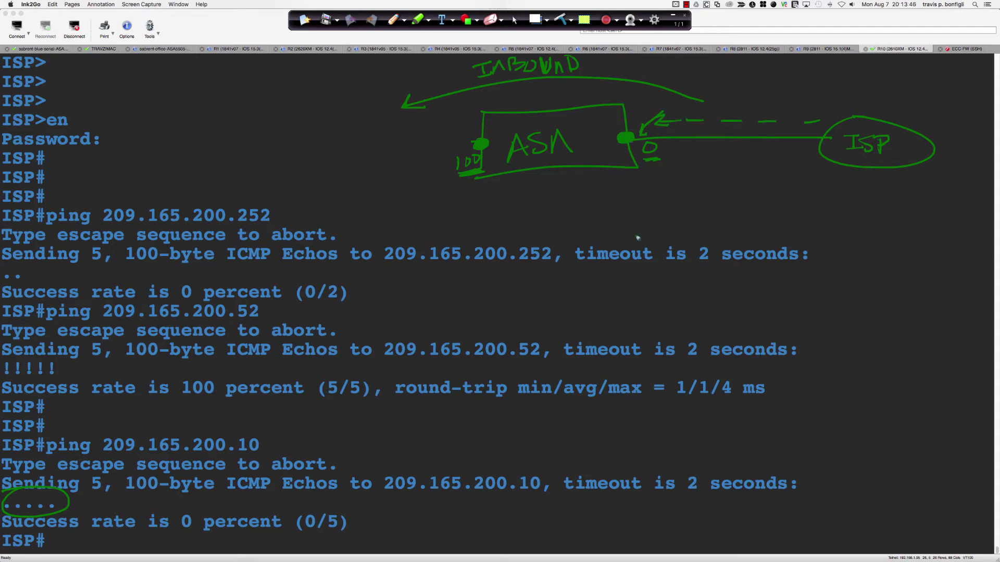
# Draw an arrow into the ASA box, and add an underlined ACL label with an arrow to the outside interface.
pyautogui.moveTo(553, 147); pyautogui.dragTo(572, 145)
pyautogui.moveTo(548, 89); pyautogui.dragTo(555, 118)
pyautogui.moveTo(607, 210)
pyautogui.mouseDown()
pyautogui.moveTo(622, 149)
pyautogui.moveTo(622, 199)
pyautogui.moveTo(635, 223)
pyautogui.moveTo(671, 211)
pyautogui.moveTo(651, 206)
pyautogui.mouseUp()
pyautogui.moveTo(615, 228); pyautogui.dragTo(677, 220)
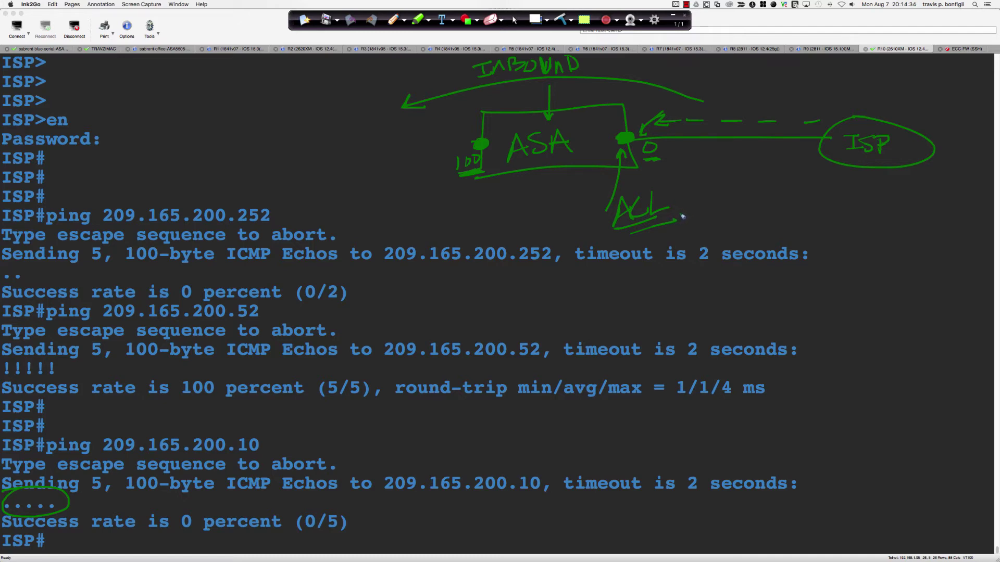
# Draw a curved arrow from the ACL label to the word GLOBAL and underline that word twice.
pyautogui.moveTo(673, 214)
pyautogui.mouseDown()
pyautogui.moveTo(846, 324)
pyautogui.moveTo(857, 307)
pyautogui.mouseUp()
pyautogui.moveTo(836, 340)
pyautogui.mouseDown()
pyautogui.moveTo(831, 354)
pyautogui.moveTo(875, 345)
pyautogui.moveTo(889, 360)
pyautogui.moveTo(933, 352)
pyautogui.mouseUp()
pyautogui.moveTo(873, 366); pyautogui.dragTo(924, 367)
pyautogui.moveTo(838, 374); pyautogui.dragTo(935, 367)
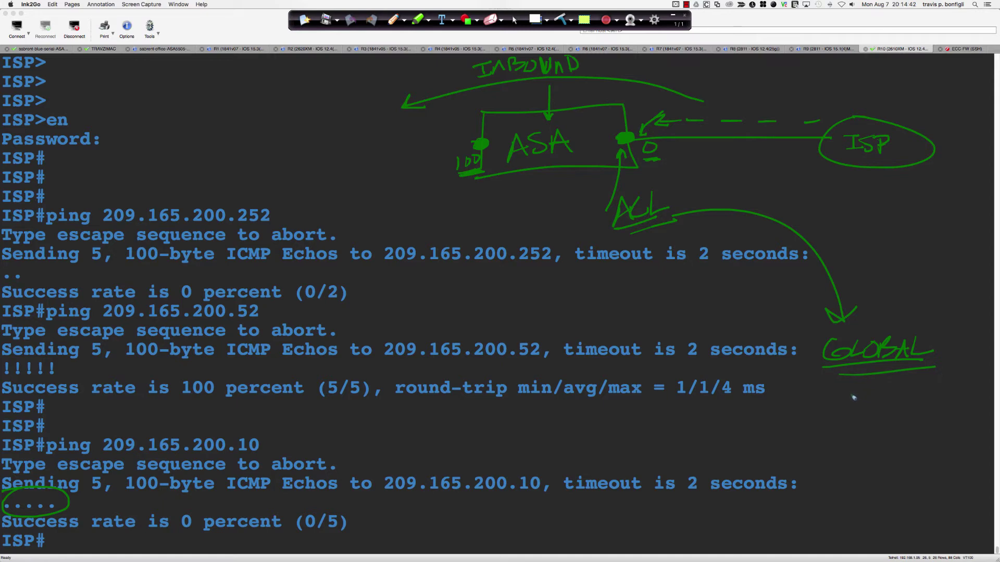
# Write deny any any below GLOBAL, underline and circle it, and point an arrow at the circled ping dots.
pyautogui.moveTo(850, 383); pyautogui.dragTo(851, 412)
pyautogui.moveTo(859, 403)
pyautogui.mouseDown()
pyautogui.moveTo(979, 408)
pyautogui.moveTo(983, 427)
pyautogui.mouseUp()
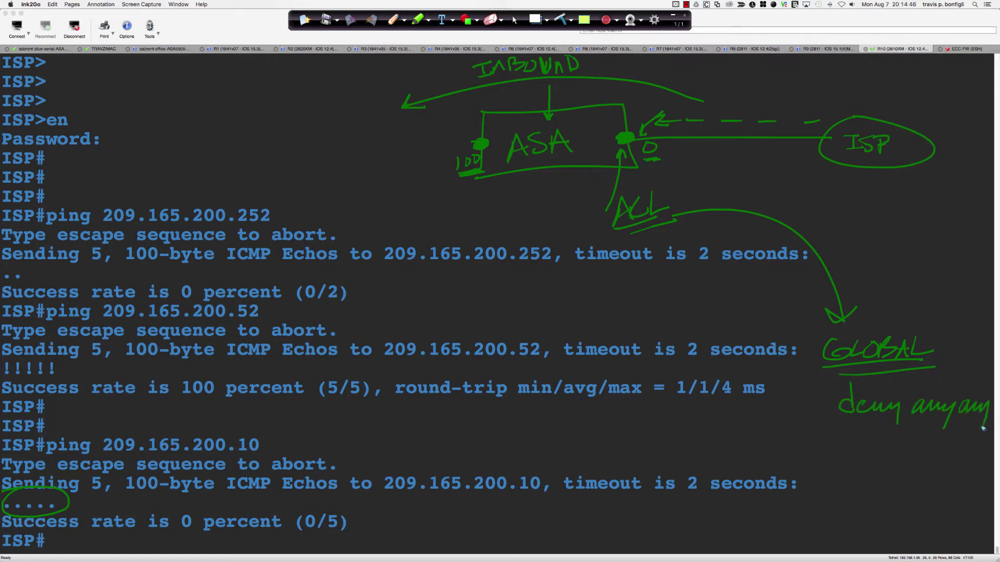
pyautogui.moveTo(837, 433); pyautogui.dragTo(984, 424)
pyautogui.moveTo(128, 473)
pyautogui.mouseDown()
pyautogui.moveTo(83, 503)
pyautogui.moveTo(100, 500)
pyautogui.mouseUp()
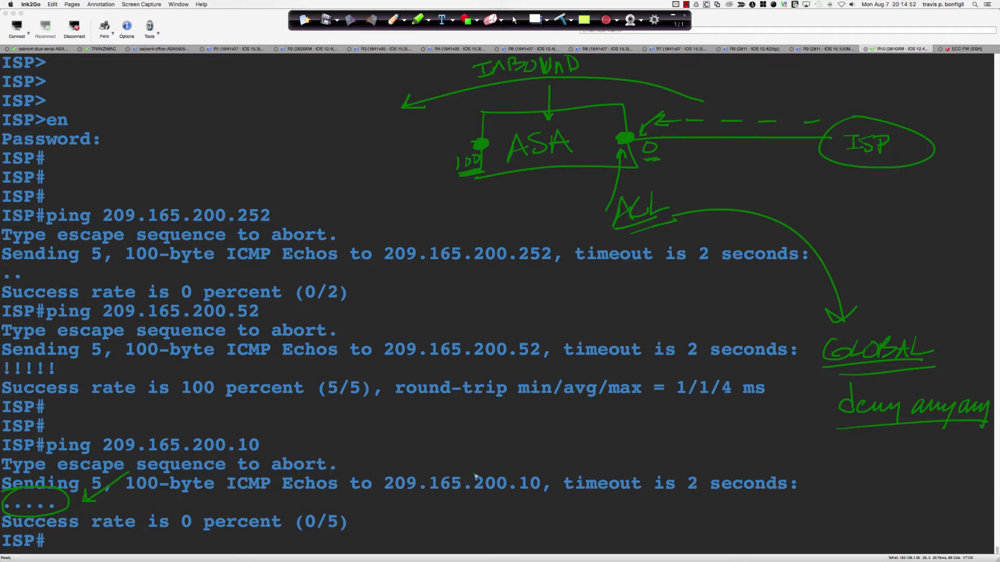
pyautogui.moveTo(840, 375)
pyautogui.mouseDown()
pyautogui.moveTo(859, 376)
pyautogui.moveTo(854, 458)
pyautogui.moveTo(836, 366)
pyautogui.mouseUp()
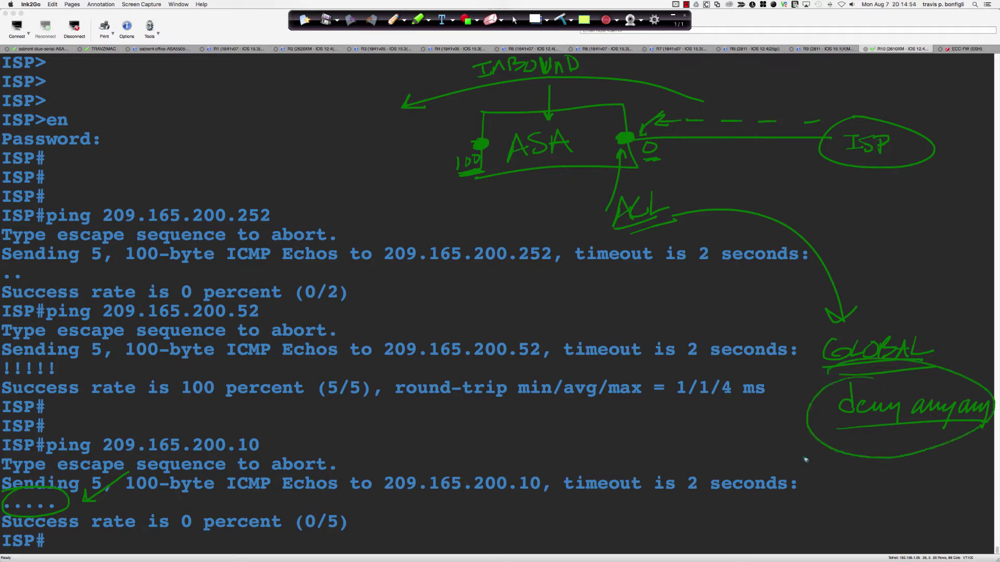
# Point an arrow at GLOBAL, underline levels 100 and 0 again, and mark both ASA interfaces with arrows.
pyautogui.moveTo(929, 279); pyautogui.dragTo(897, 336)
pyautogui.moveTo(895, 322)
pyautogui.mouseDown()
pyautogui.moveTo(897, 336)
pyautogui.moveTo(915, 326)
pyautogui.mouseUp()
pyautogui.moveTo(459, 177); pyautogui.dragTo(484, 175)
pyautogui.moveTo(644, 161); pyautogui.dragTo(667, 166)
pyautogui.moveTo(465, 107)
pyautogui.mouseDown()
pyautogui.moveTo(471, 126)
pyautogui.moveTo(481, 119)
pyautogui.mouseUp()
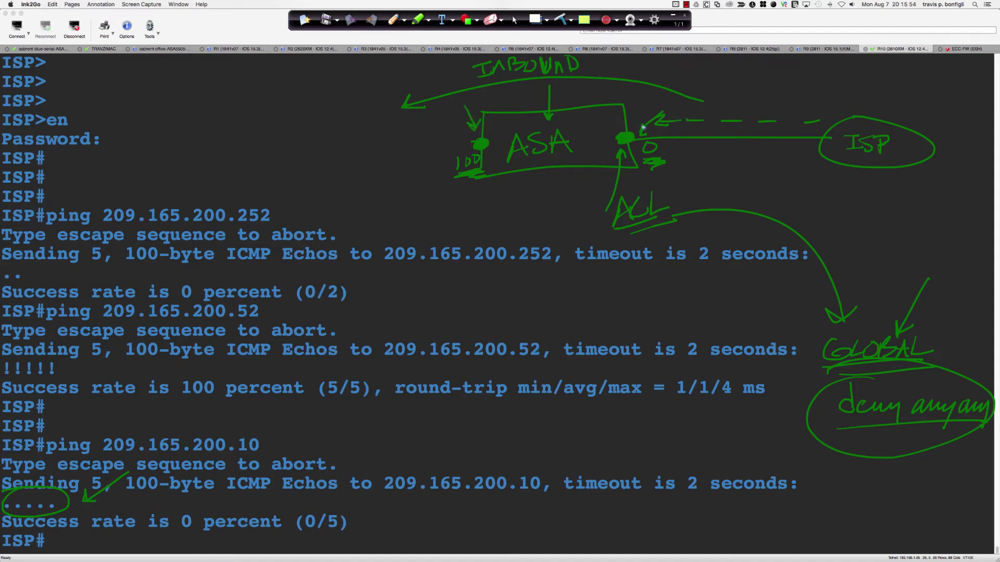
pyautogui.moveTo(654, 108)
pyautogui.mouseDown()
pyautogui.moveTo(635, 126)
pyautogui.moveTo(650, 121)
pyautogui.mouseUp()
# Clear all annotations from the page and return to the ISP router's terminal session.
pyautogui.click(560, 19)
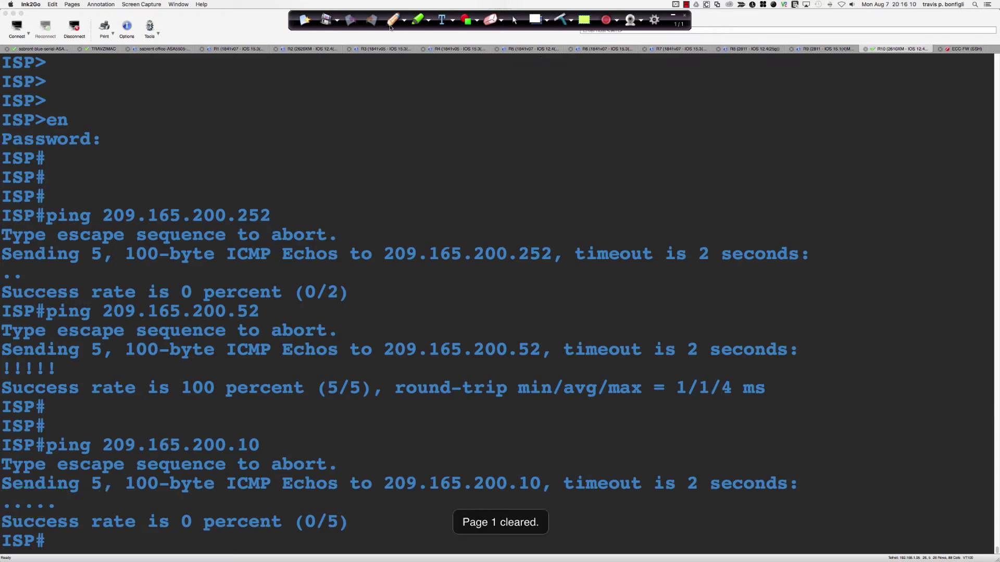
pyautogui.click(515, 21)
pyautogui.click(573, 135)
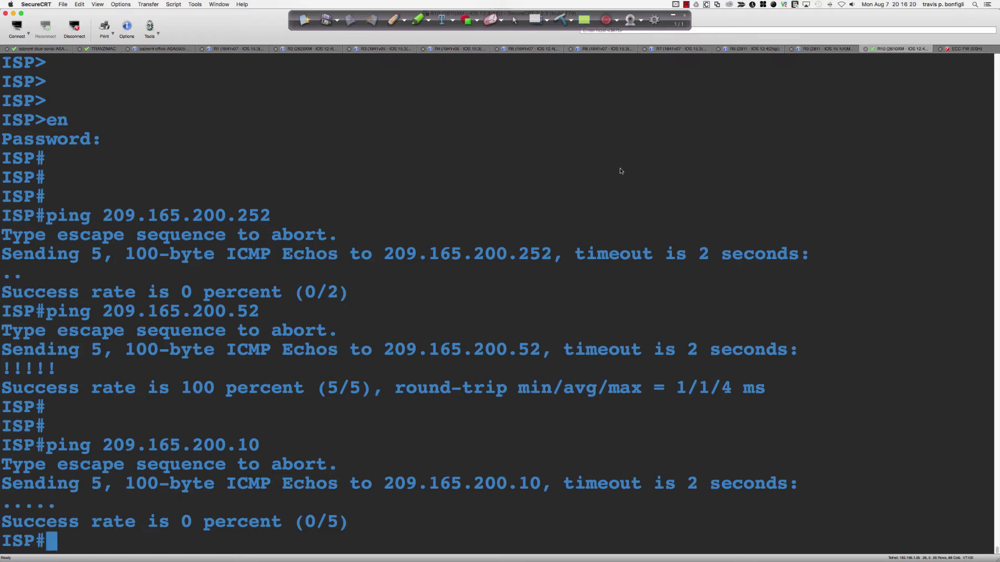
# Switch to ASDM, refresh its out-of-sync configuration, and log in by entering the account password.
pyautogui.press('super+Tab')
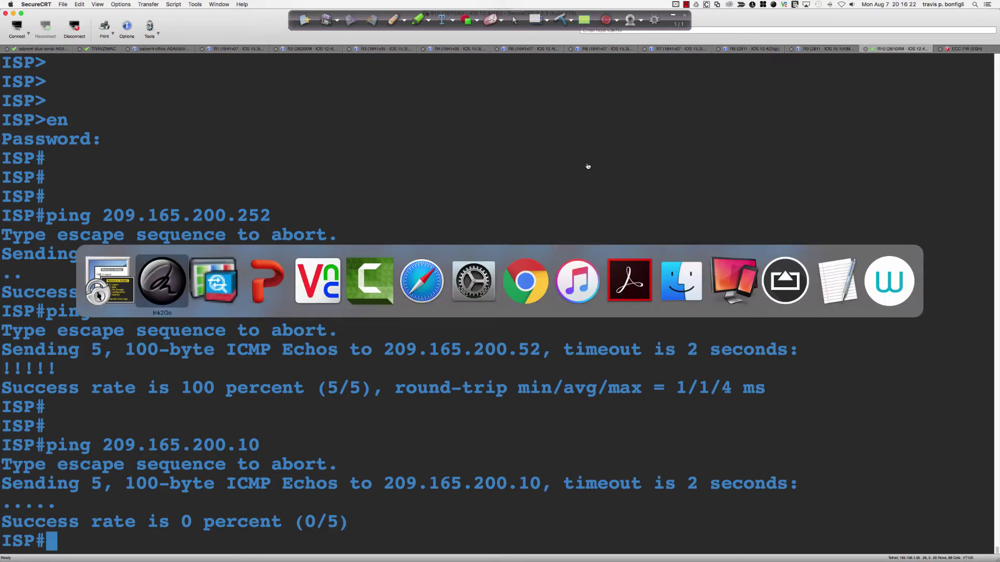
pyautogui.press('super+Tab')
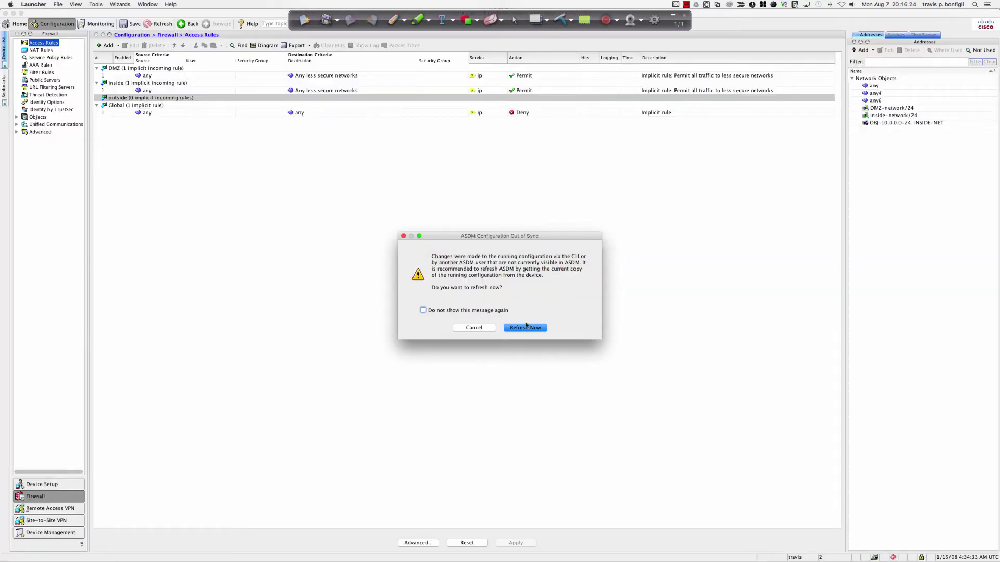
pyautogui.click(522, 328)
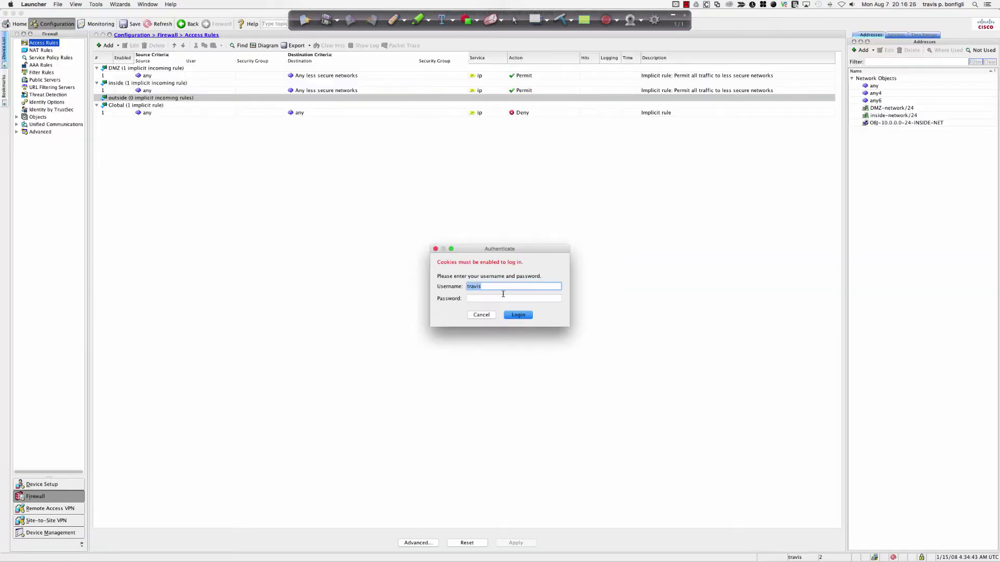
pyautogui.click(482, 300)
pyautogui.write('•')
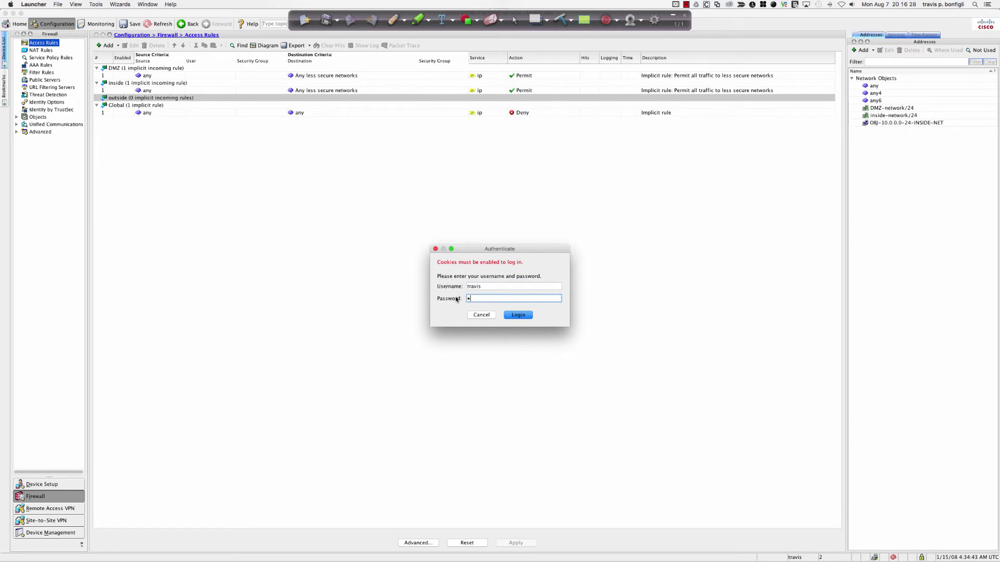
pyautogui.write('•••')
pyautogui.press('Return')
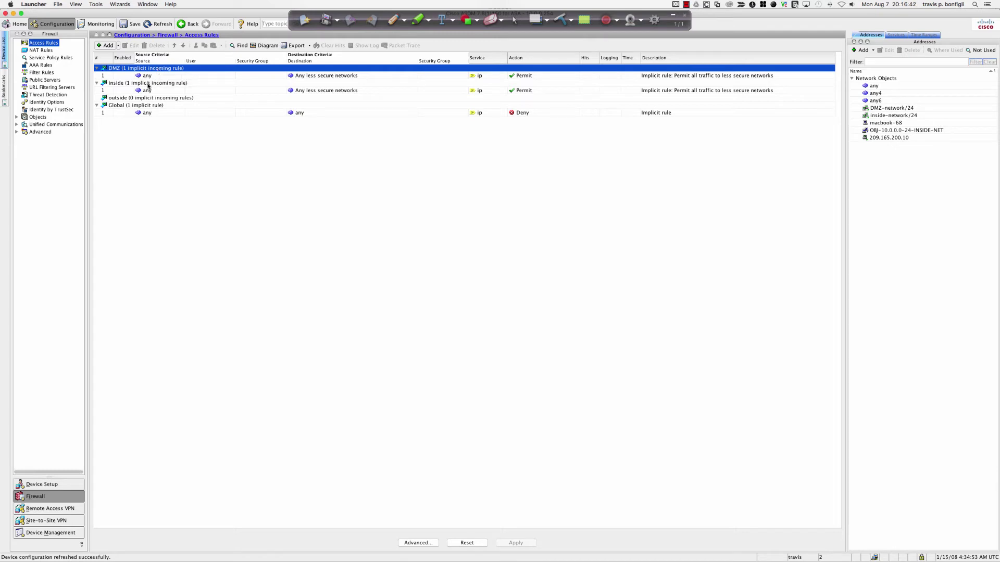
# Examine the inside, Global and outside interface groups in the firewall's access rules.
pyautogui.click(147, 84)
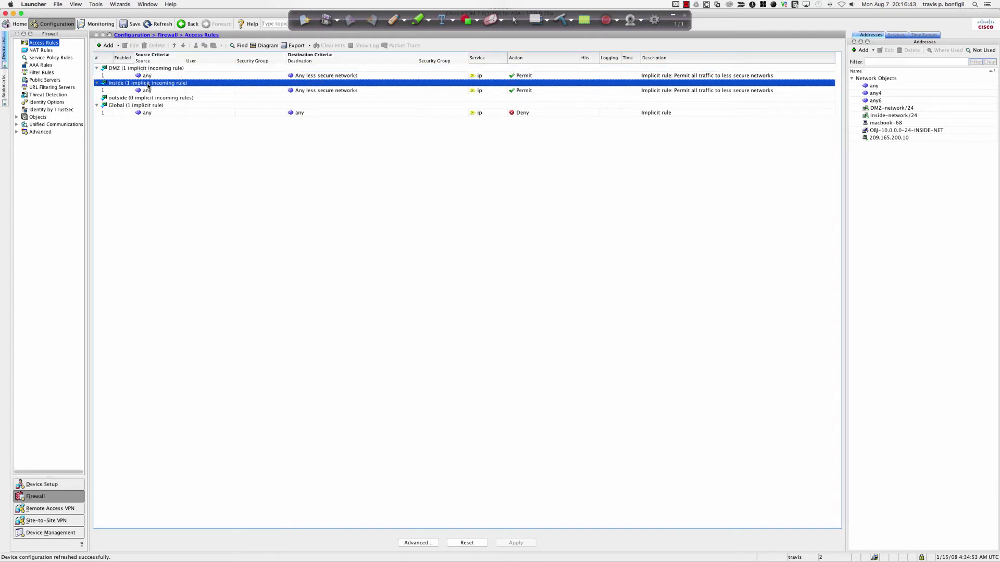
pyautogui.click(136, 107)
pyautogui.click(144, 99)
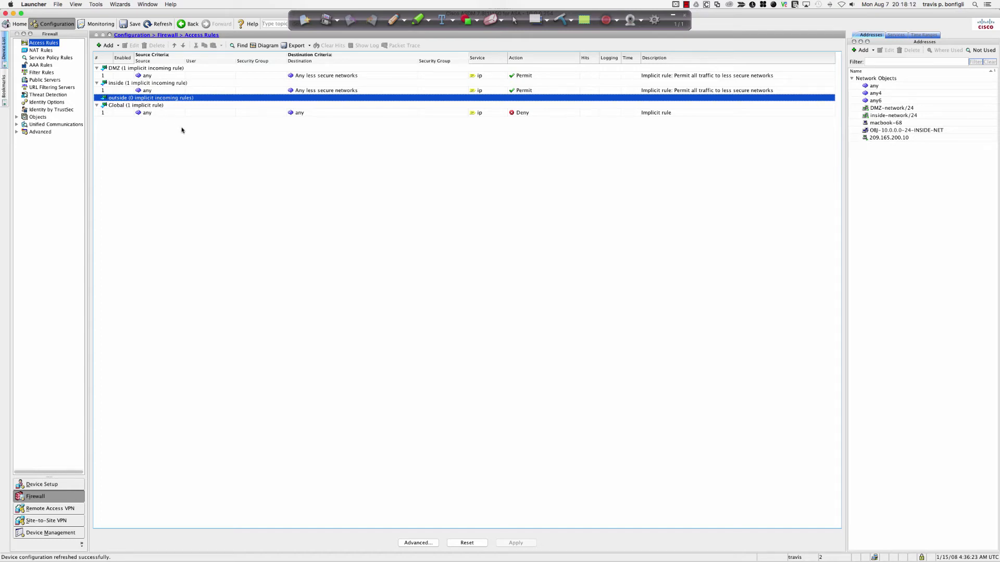
# Switch back to SecureCRT, go from the ISP session to the ASA session, and bring up fresh prompts.
pyautogui.press('super+Tab')
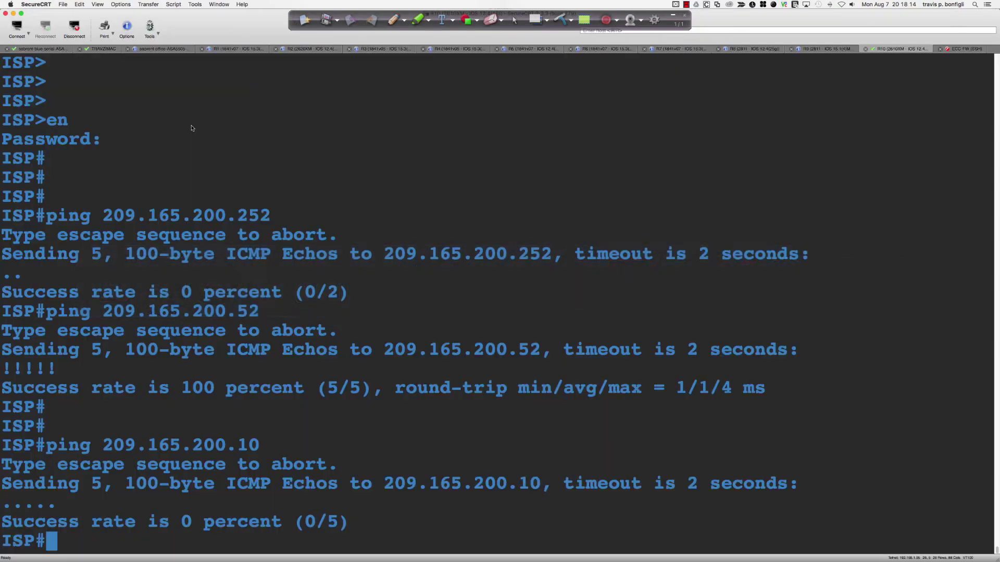
pyautogui.press('Return')
pyautogui.press('Return')
pyautogui.press('Return')
pyautogui.press('Return')
pyautogui.press('Return')
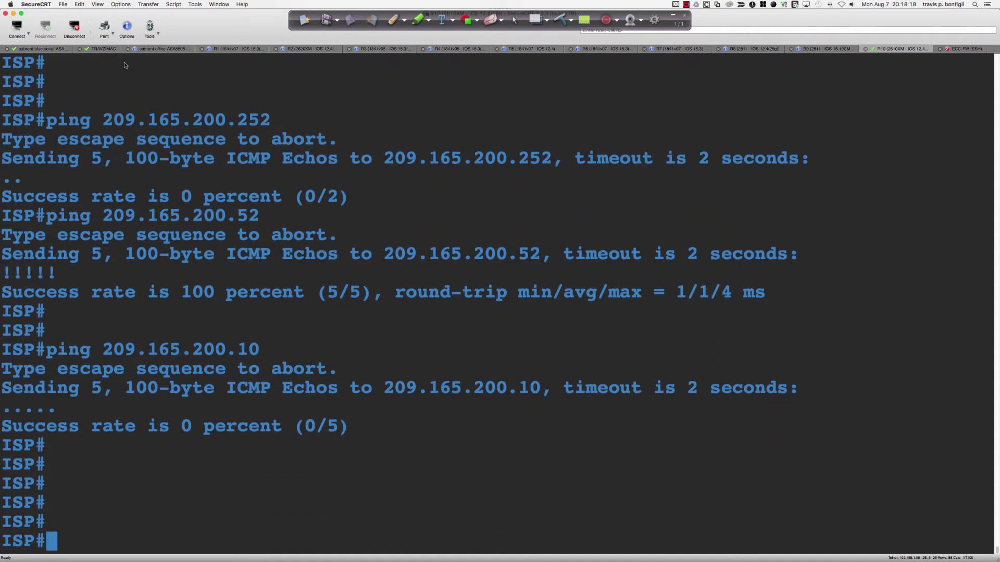
pyautogui.press('super+1')
pyautogui.press('Return')
pyautogui.press('Return')
pyautogui.press('Return')
pyautogui.press('Return')
pyautogui.press('Return')
pyautogui.press('Return')
pyautogui.press('Return')
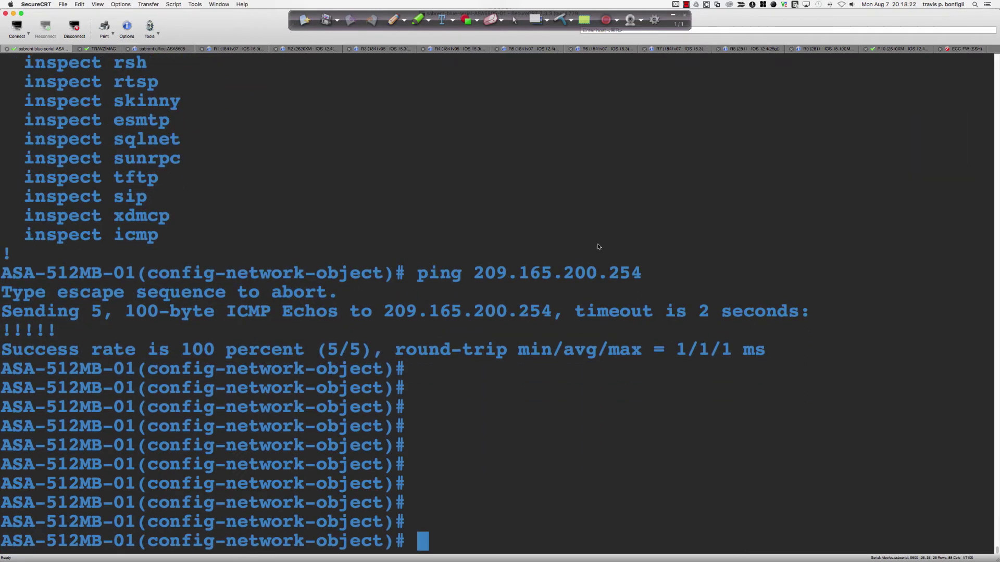
# Start an access-list command on the ASA and name the list OUTSIDE-IN.
pyautogui.write('access')
pyautogui.press('Tab')
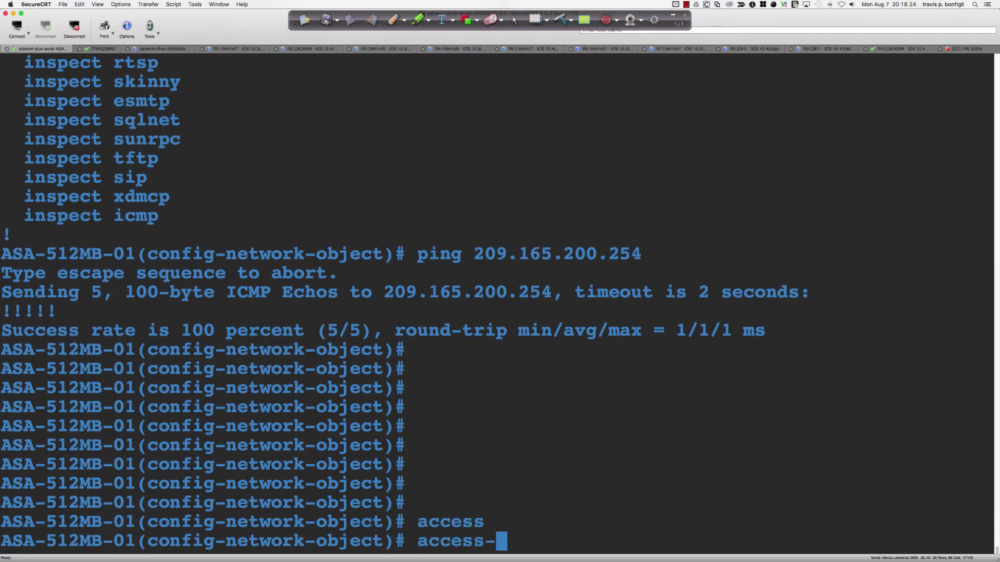
pyautogui.write('list OUT')
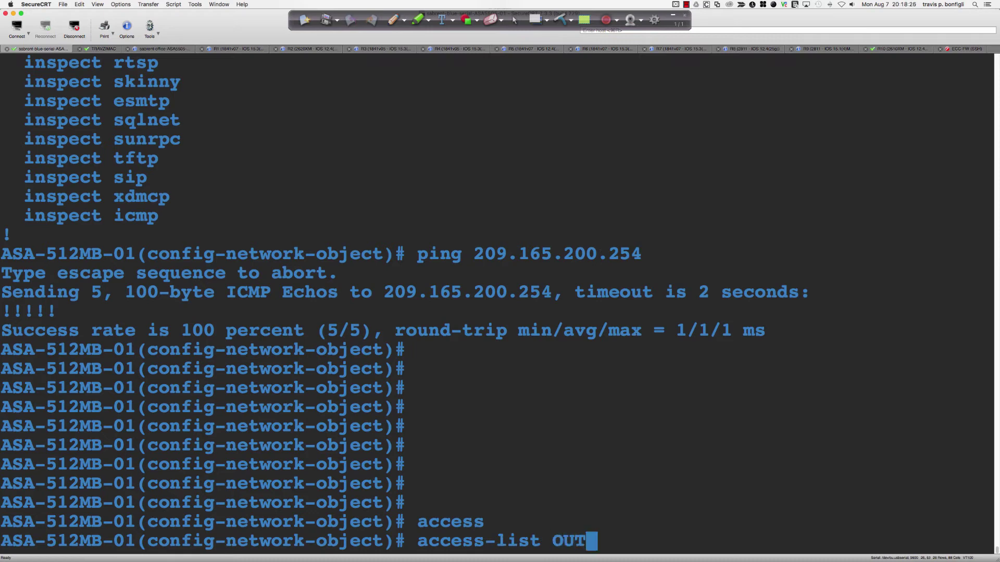
pyautogui.write('SIDE-')
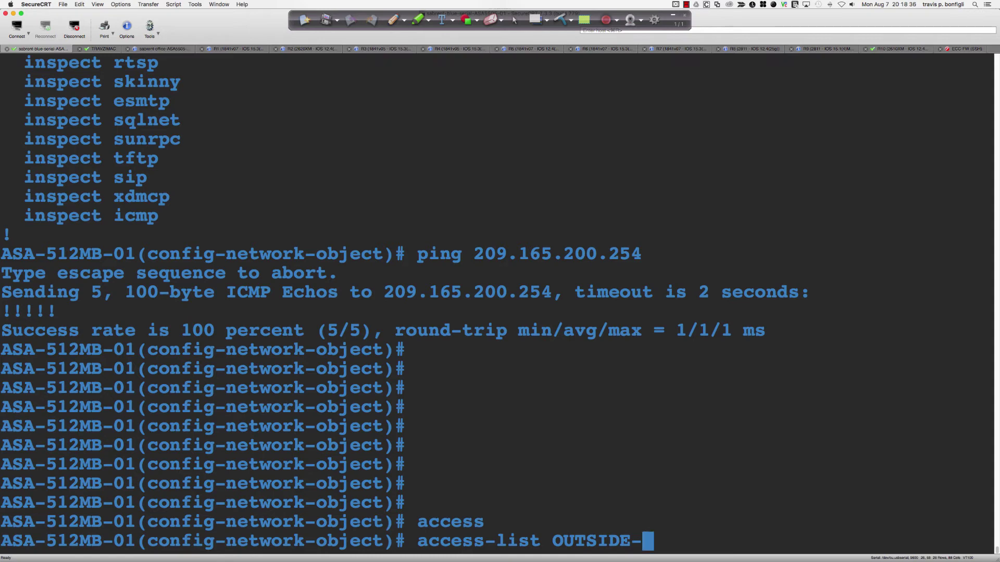
pyautogui.write('IN')
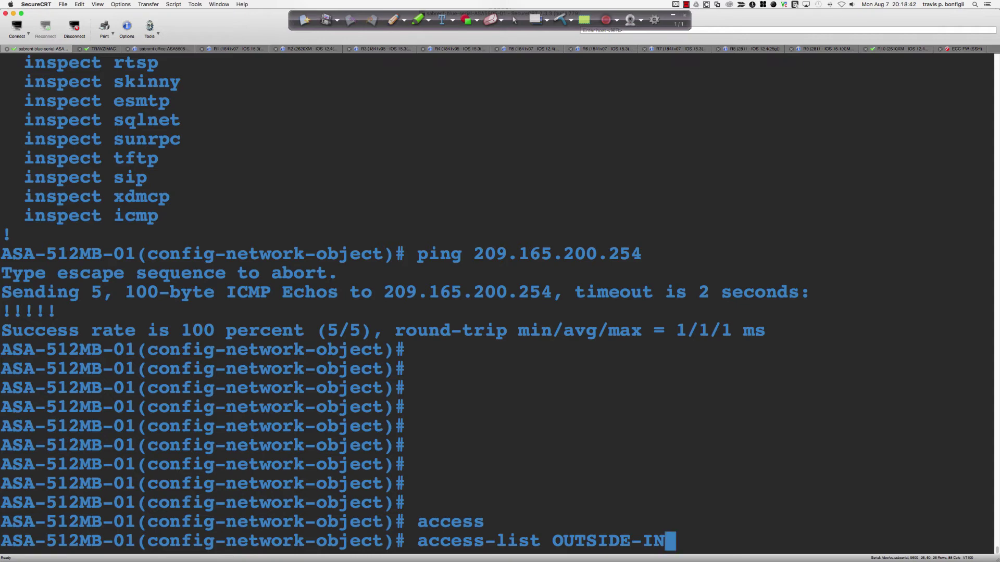
# Change the access list name in the unfinished command to OUTSIDE-OUT.
pyautogui.press('BackSpace')
pyautogui.press('BackSpace')
pyautogui.write('OUT')
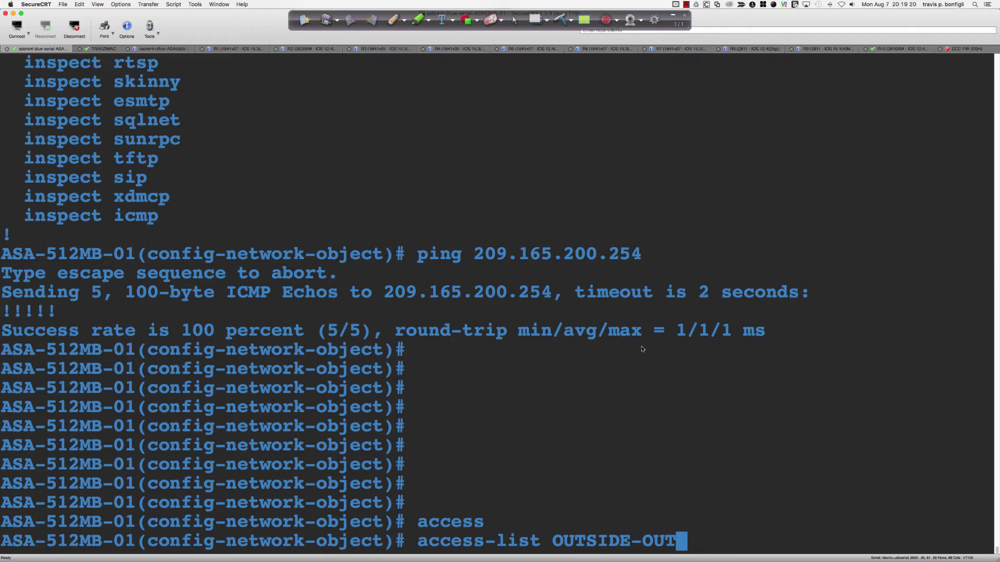
# Set the access list name back to OUTSIDE-IN and make the list extended.
pyautogui.press('BackSpace')
pyautogui.press('BackSpace')
pyautogui.press('BackSpace')
pyautogui.write('In')
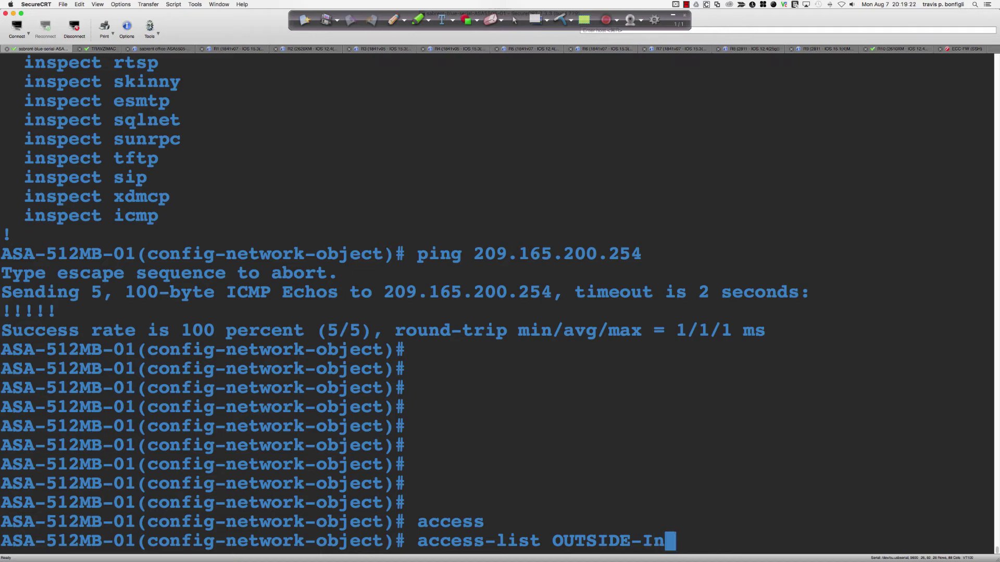
pyautogui.press('BackSpace')
pyautogui.write('N ext')
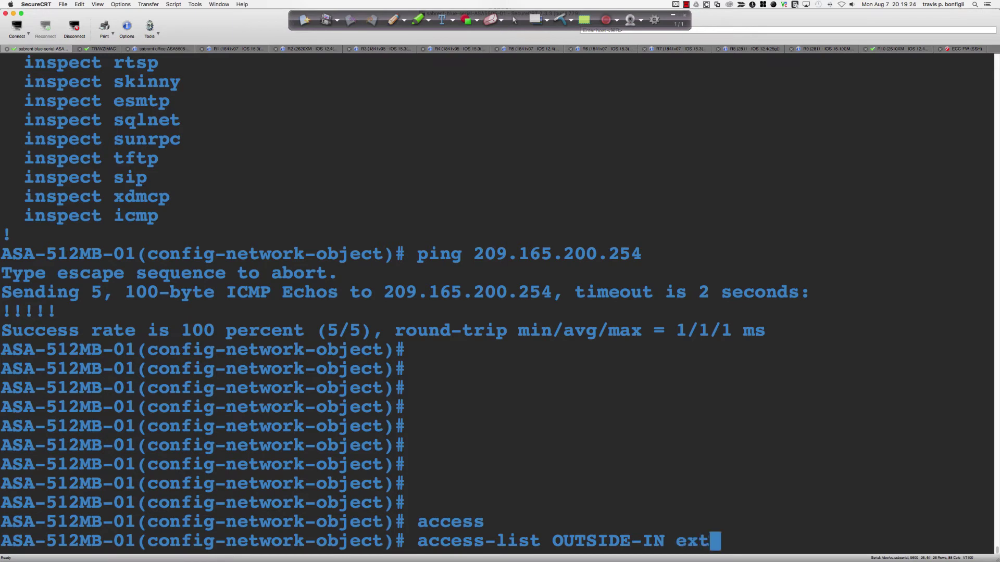
pyautogui.press('Tab')
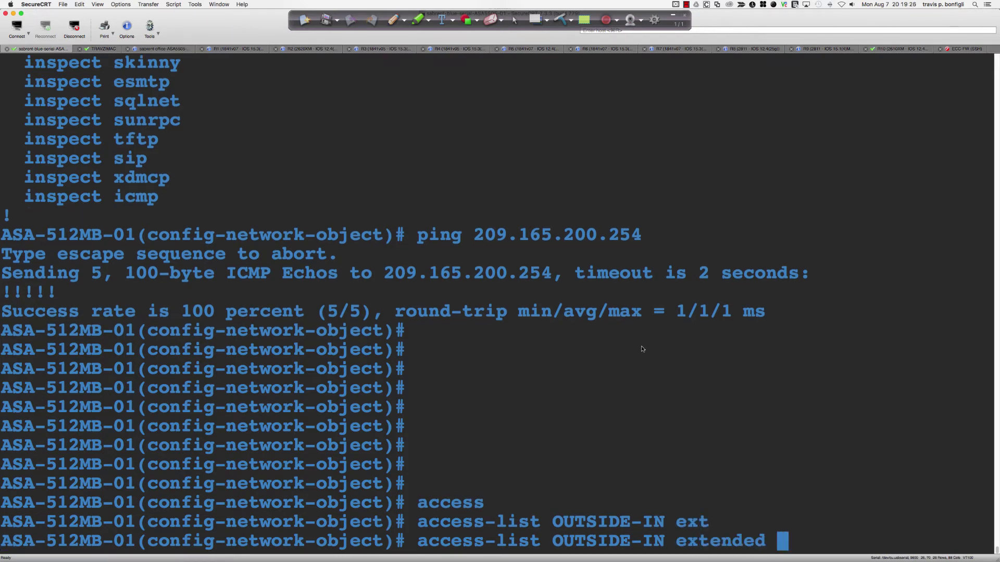
# Make the entry permit tcp from any source, checking the command help for the action, protocol and destination options.
pyautogui.write('?')
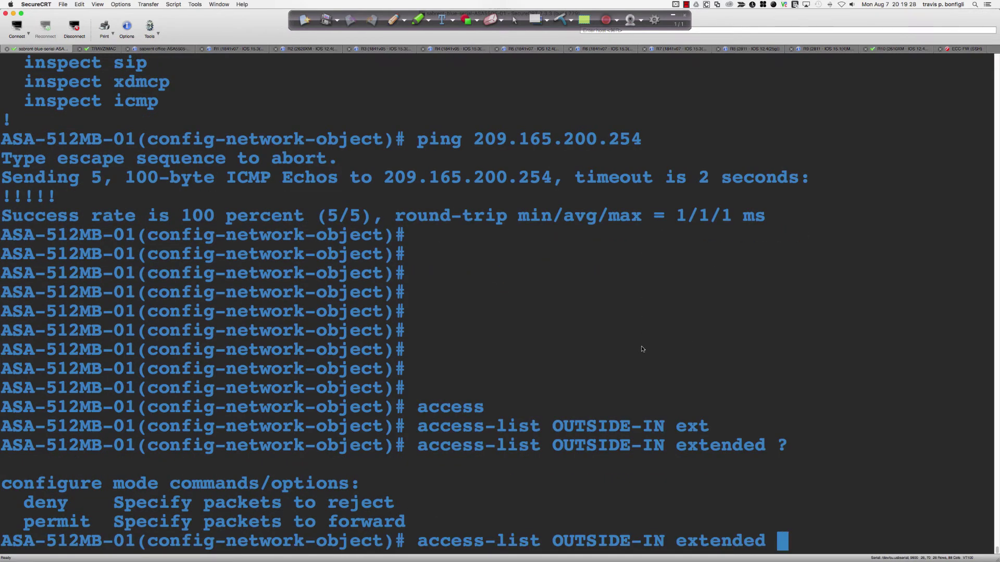
pyautogui.write('permit ?')
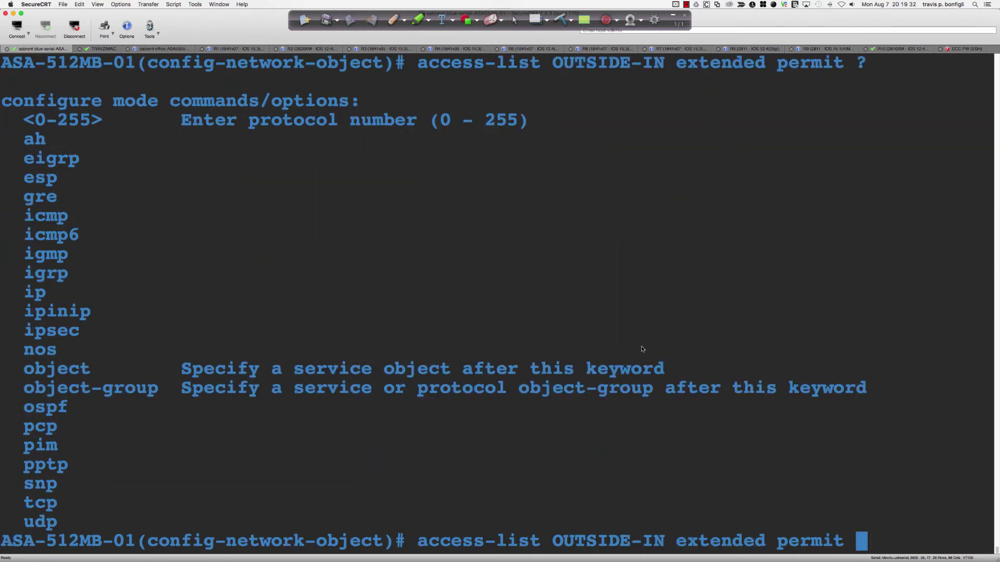
pyautogui.write('tcp')
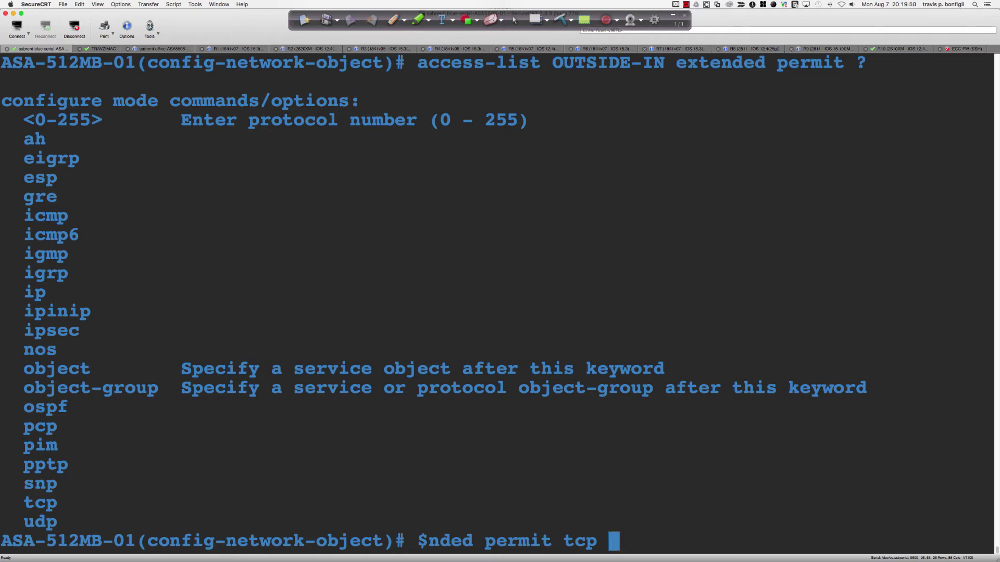
pyautogui.write('any')
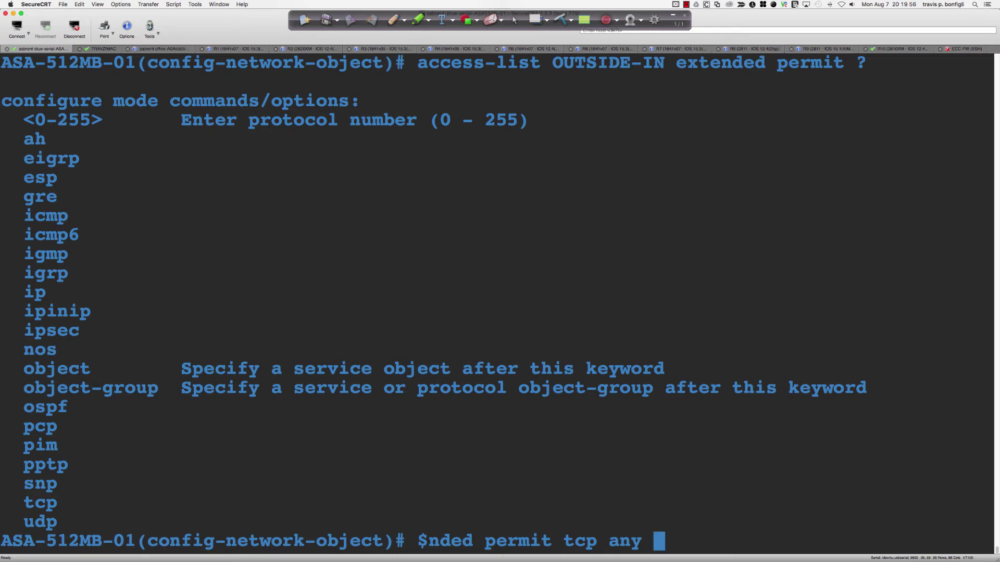
pyautogui.write(' ?')
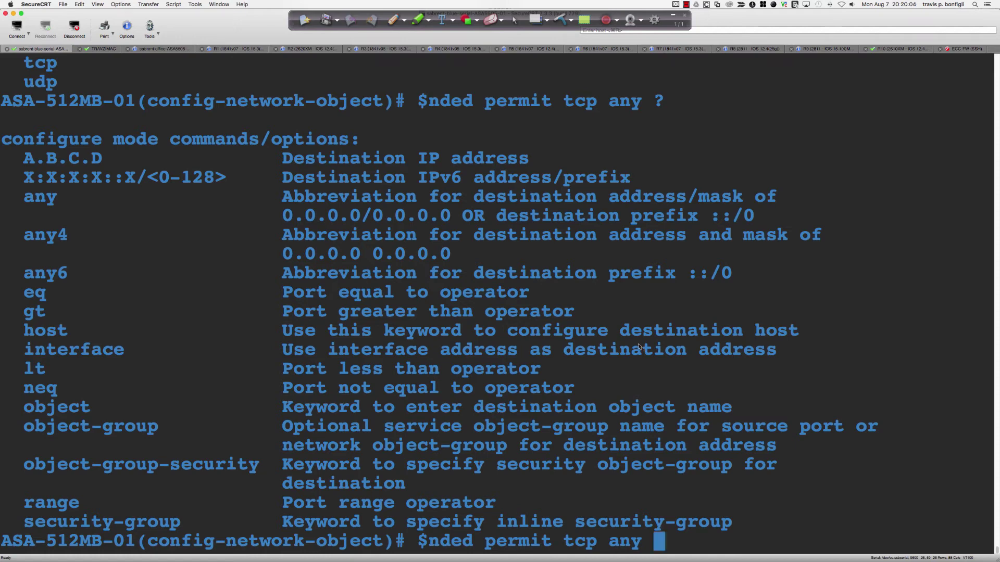
pyautogui.moveTo(24, 160); pyautogui.dragTo(100, 162)
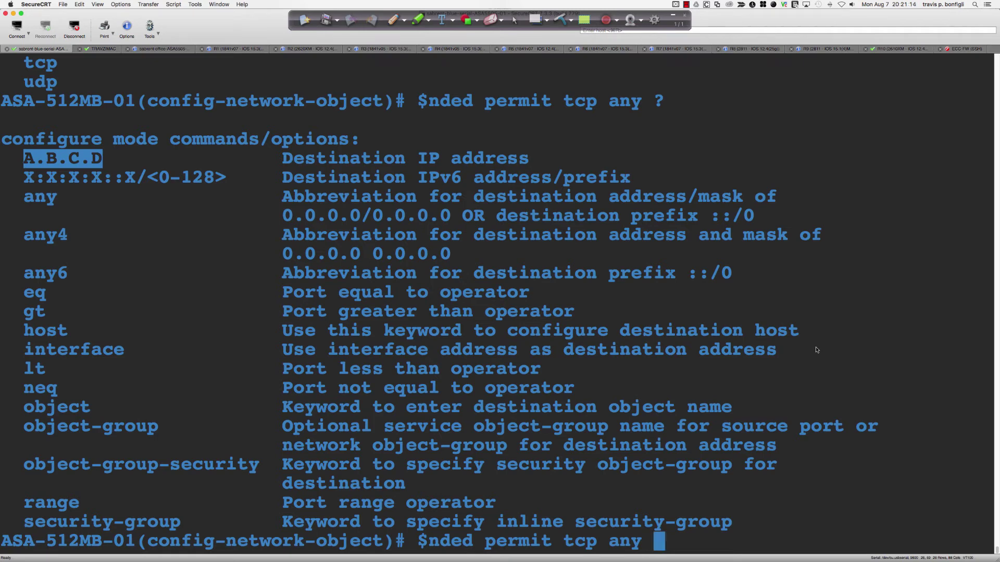
pyautogui.write('209')
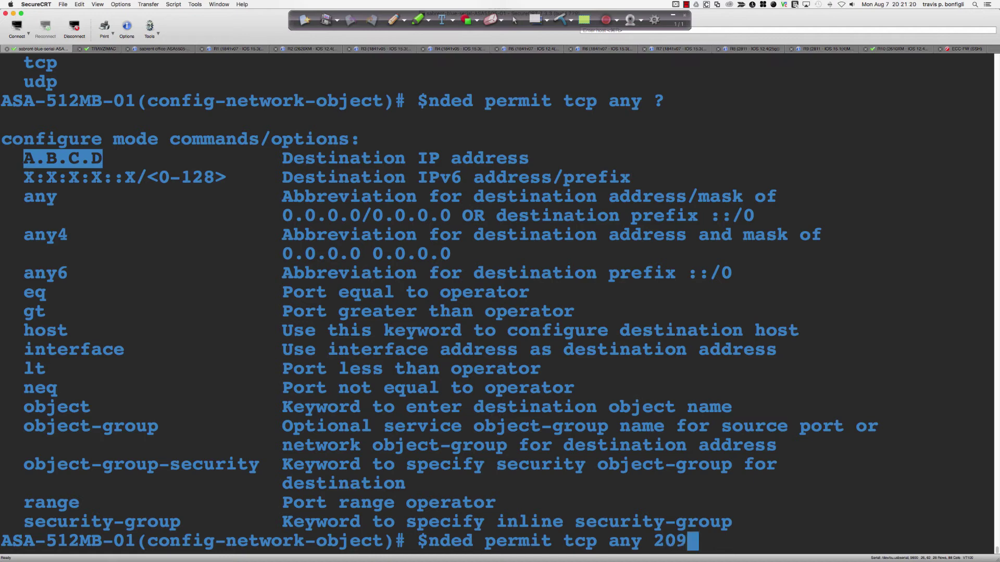
pyautogui.press('BackSpace')
pyautogui.press('BackSpace')
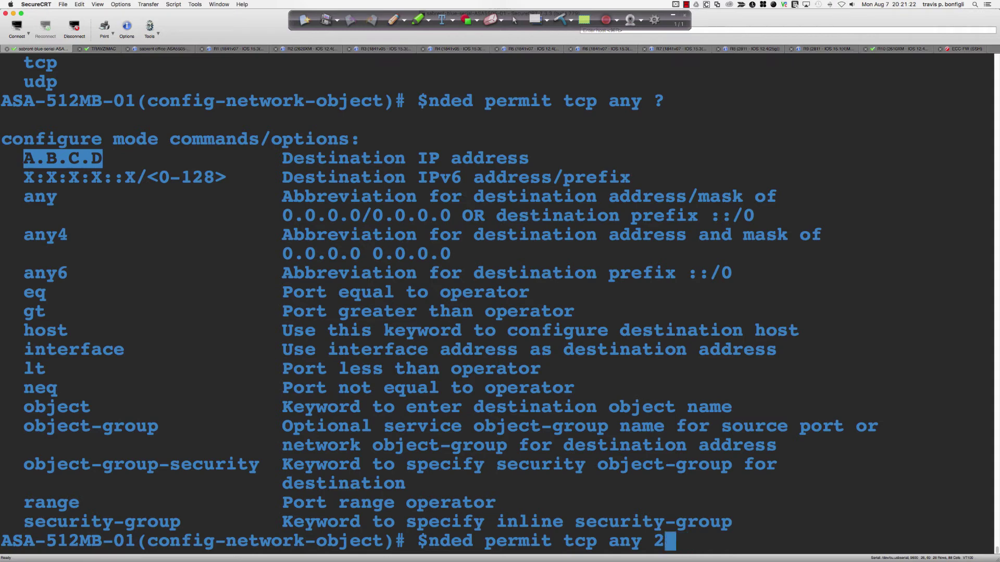
pyautogui.press('BackSpace')
# Set the entry's destination to object macbook-68 and list the options that can follow it.
pyautogui.write('object')
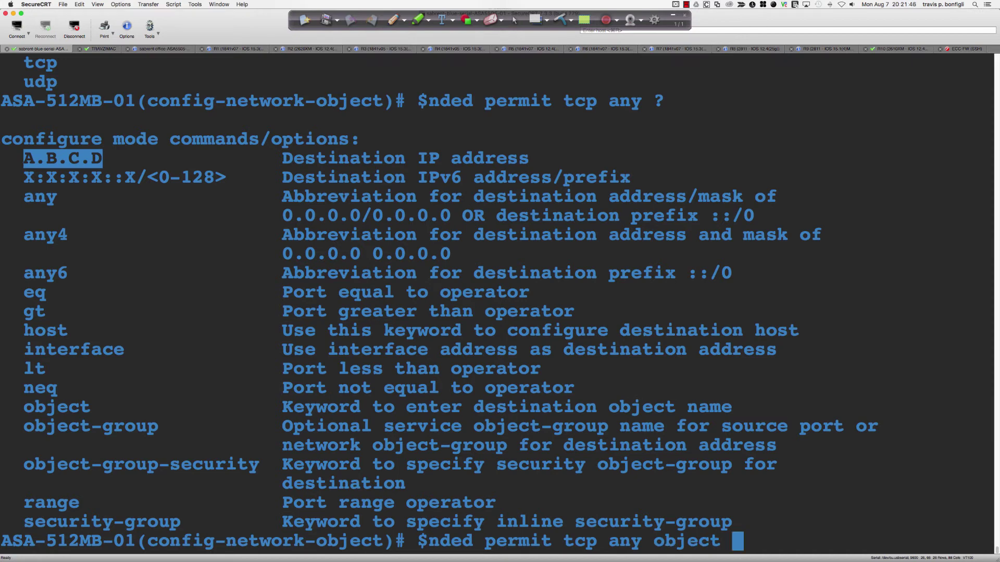
pyautogui.write('?')
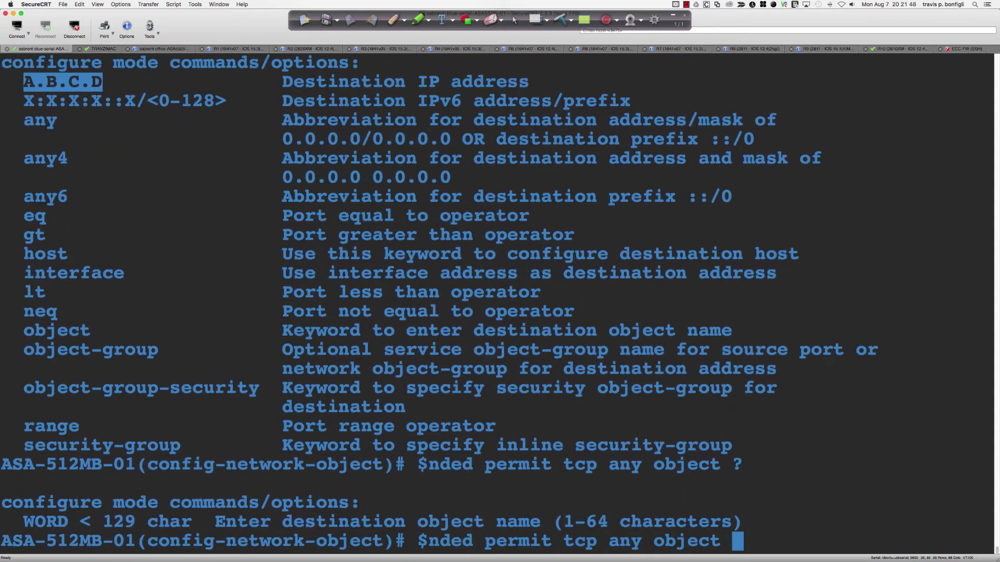
pyautogui.write('mac')
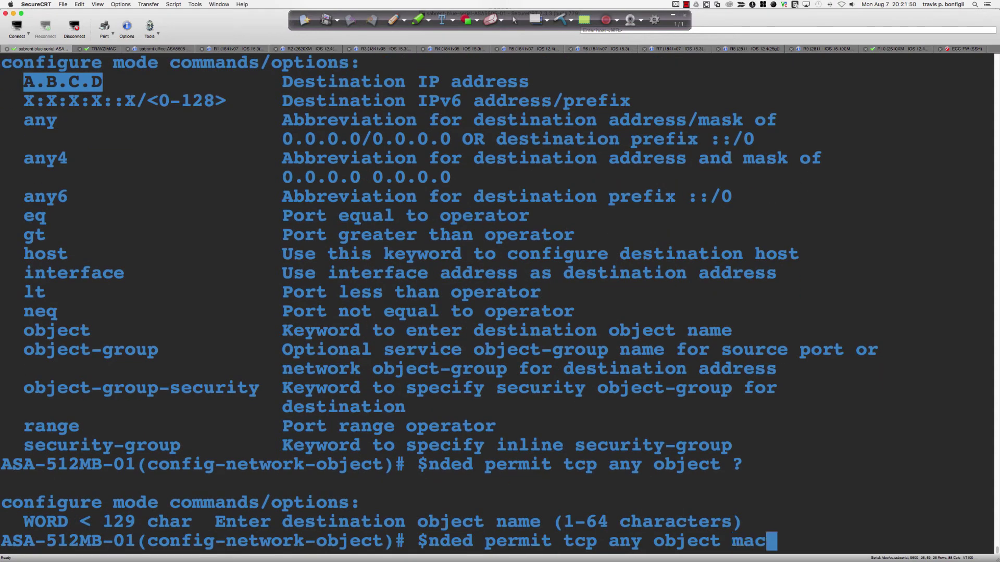
pyautogui.write('book-6')
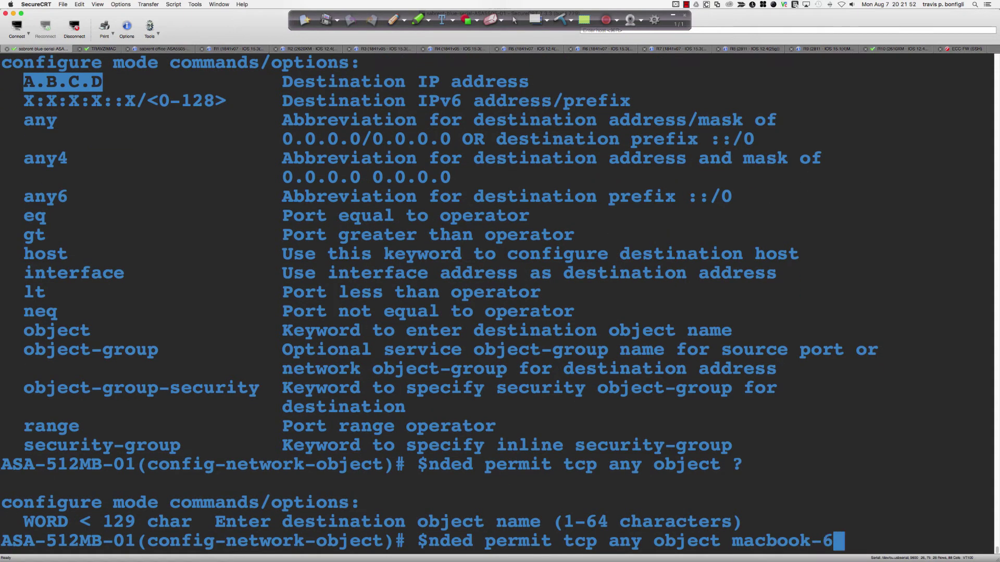
pyautogui.write('8 ?')
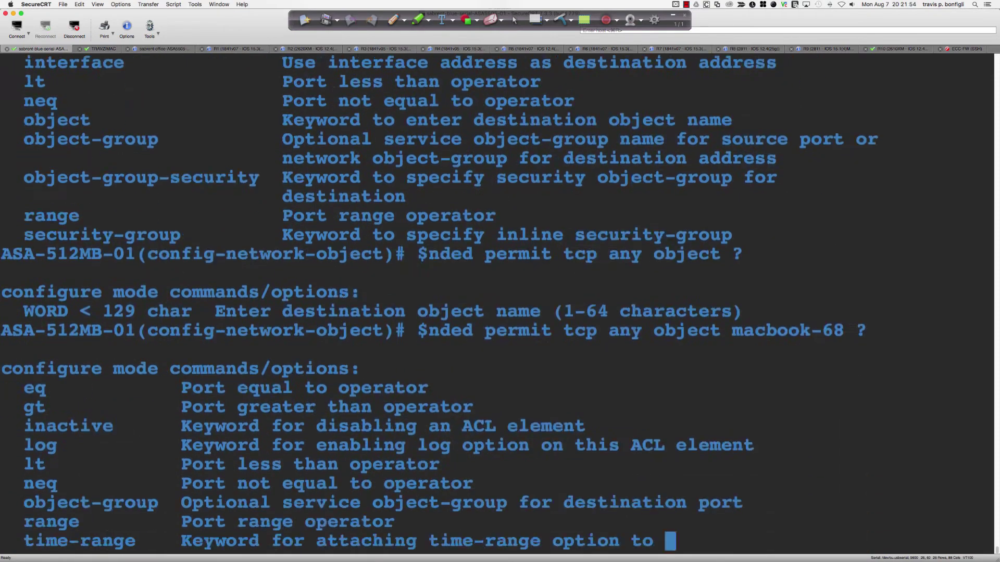
# Restrict the entry to destination port eq http after checking the port help, and submit the access-list command.
pyautogui.press('BackSpace')
pyautogui.write('eq')
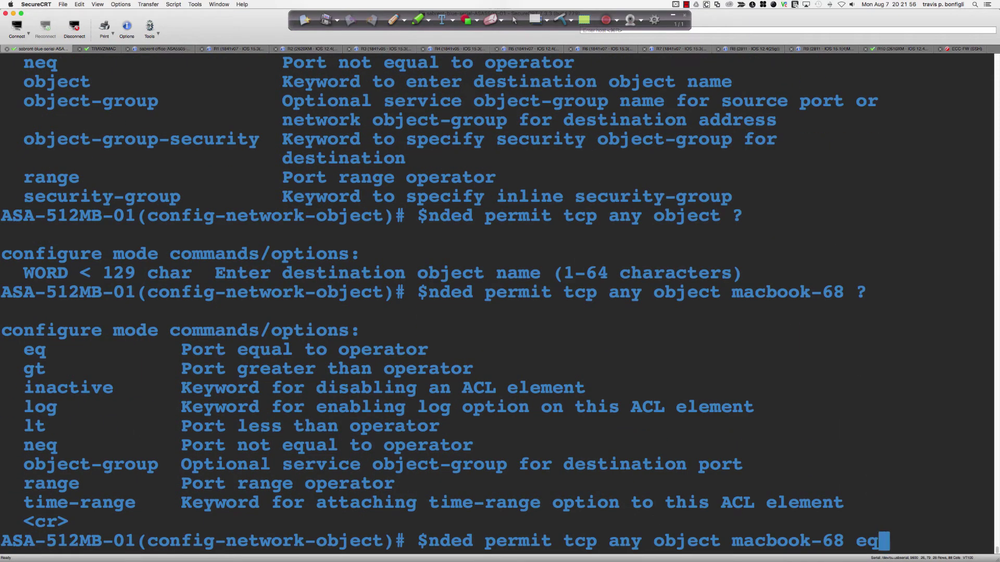
pyautogui.write(' ?')
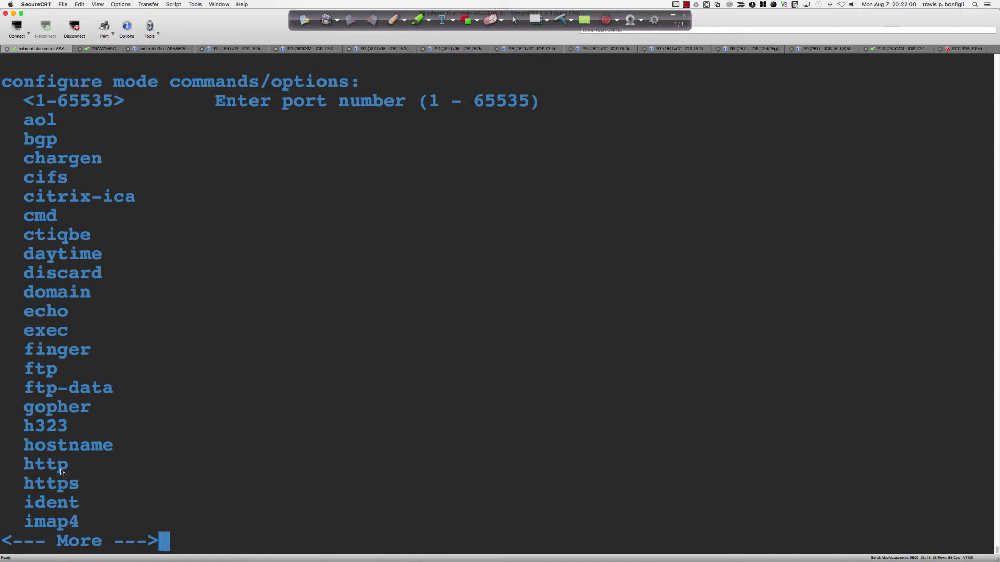
pyautogui.doubleClick(61, 471)
pyautogui.click(248, 453)
pyautogui.write('q')
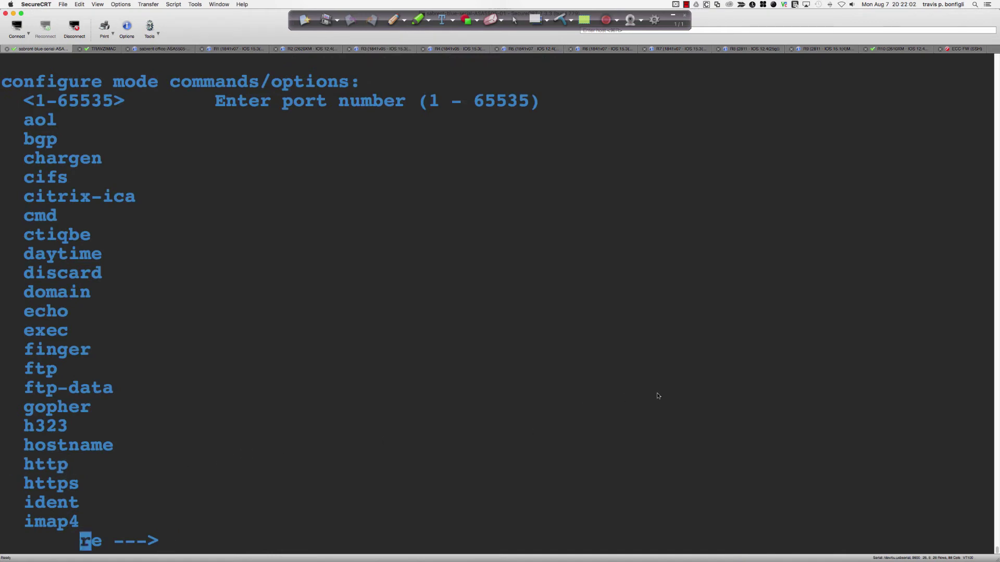
pyautogui.write('http')
pyautogui.press('Return')
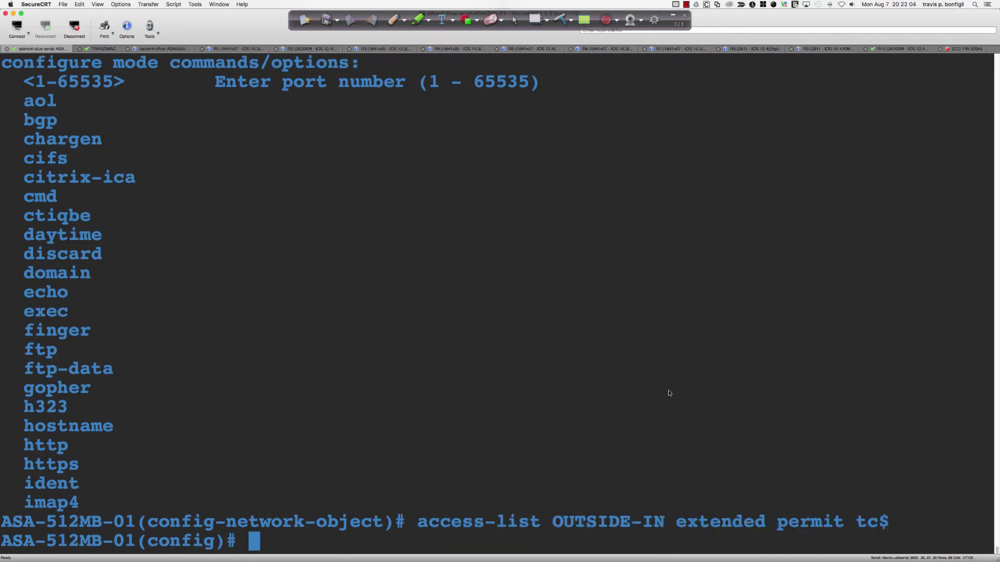
# Bring up fresh prompts and show the configured access lists with sh access-list.
pyautogui.press('Return')
pyautogui.press('Return')
pyautogui.press('Return')
pyautogui.press('Return')
pyautogui.write('sh ')
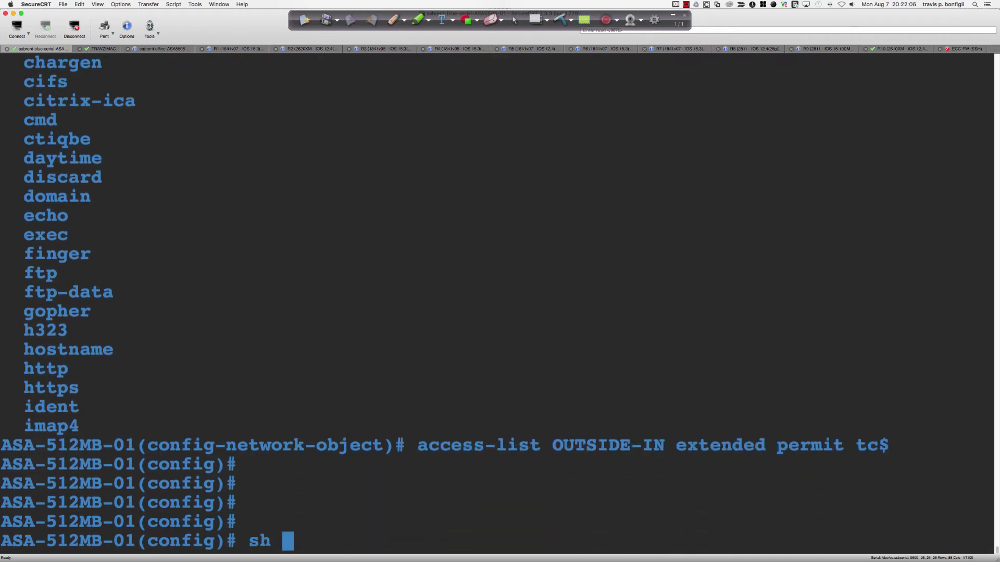
pyautogui.write('access-')
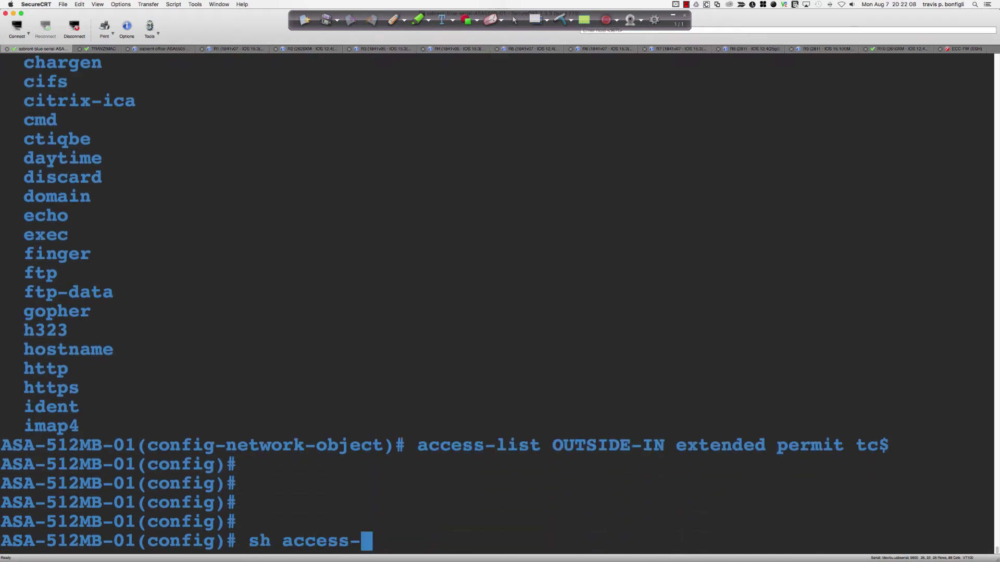
pyautogui.write('list')
pyautogui.press('Return')
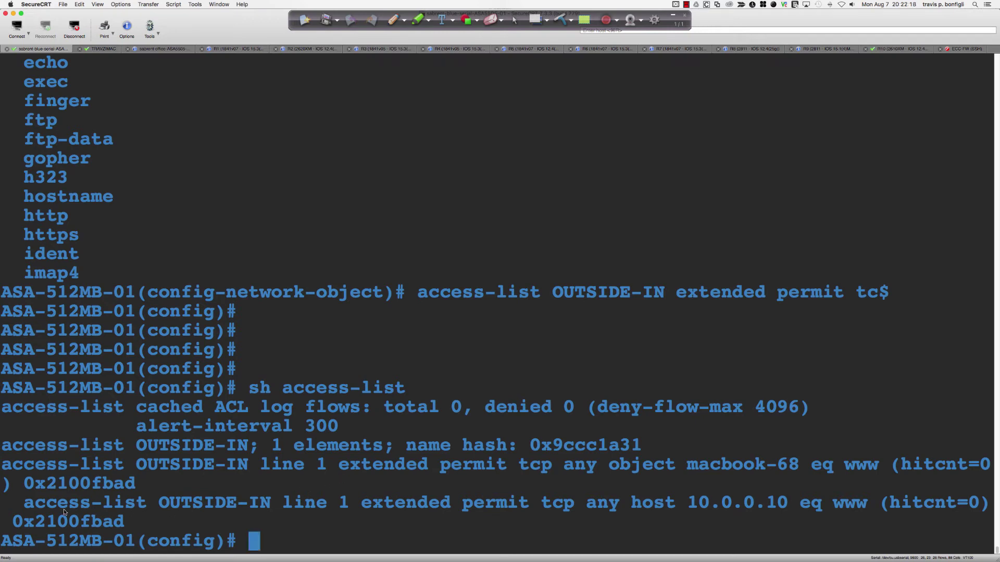
# Examine the two OUTSIDE-IN line 1 entries and the list name in the access-list output.
pyautogui.moveTo(64, 512); pyautogui.dragTo(423, 529)
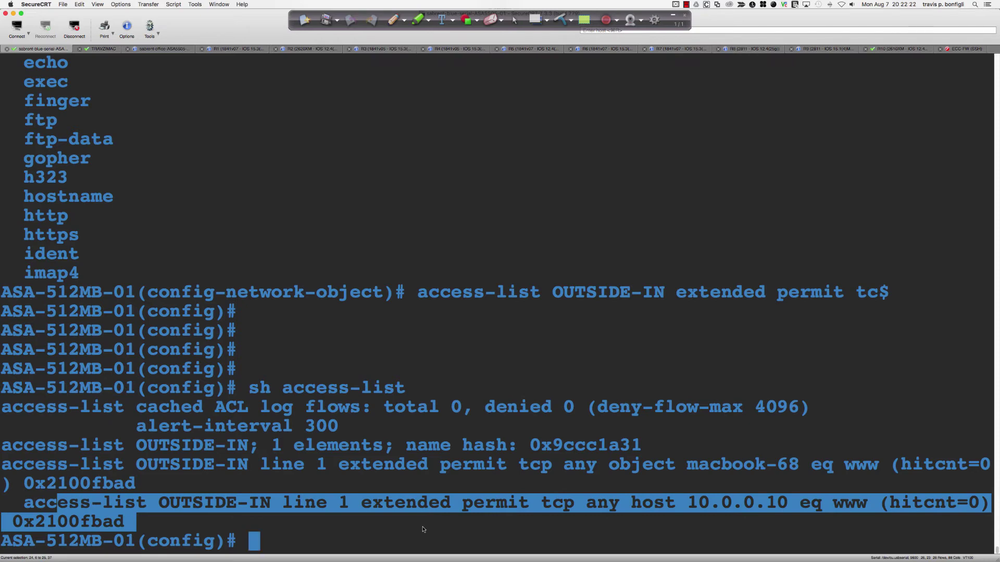
pyautogui.click(423, 530)
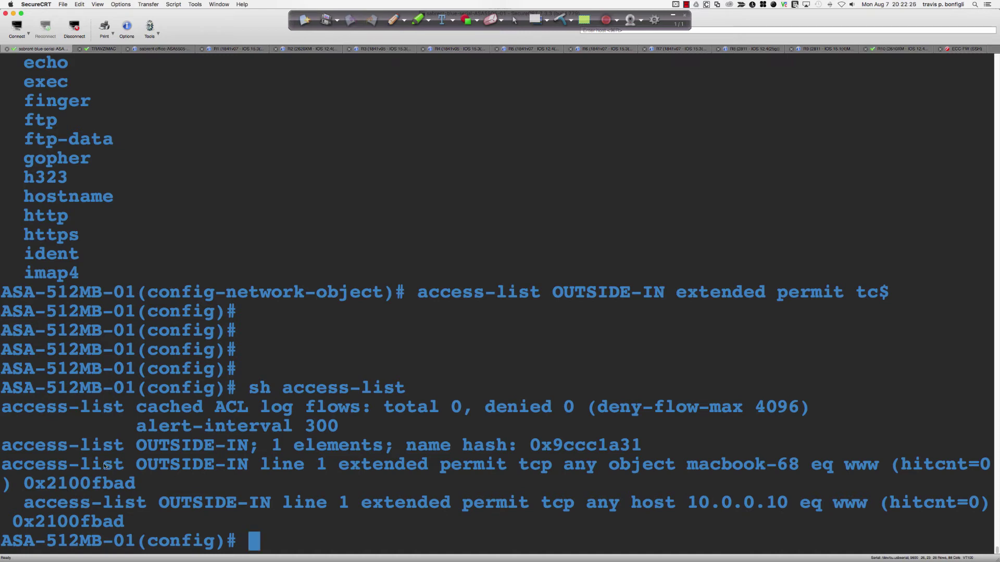
pyautogui.moveTo(47, 464); pyautogui.dragTo(327, 517)
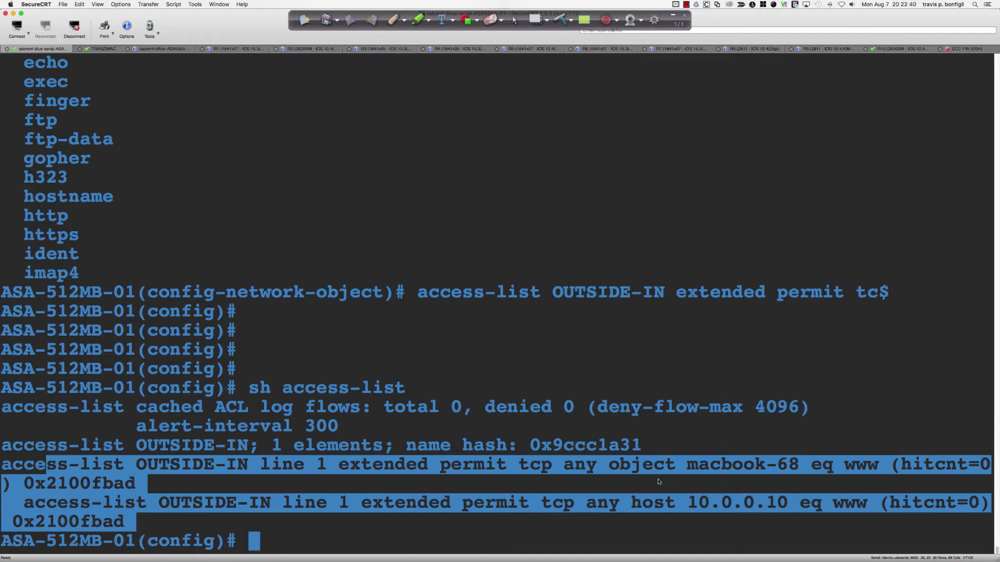
pyautogui.click(617, 485)
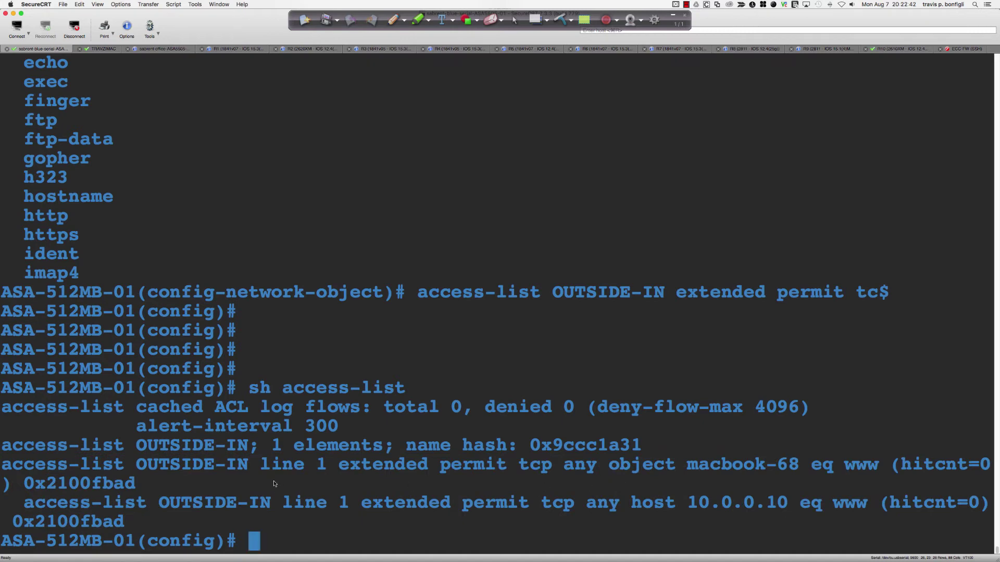
pyautogui.moveTo(318, 466); pyautogui.dragTo(331, 467)
pyautogui.click(331, 467)
pyautogui.moveTo(137, 468); pyautogui.dragTo(252, 467)
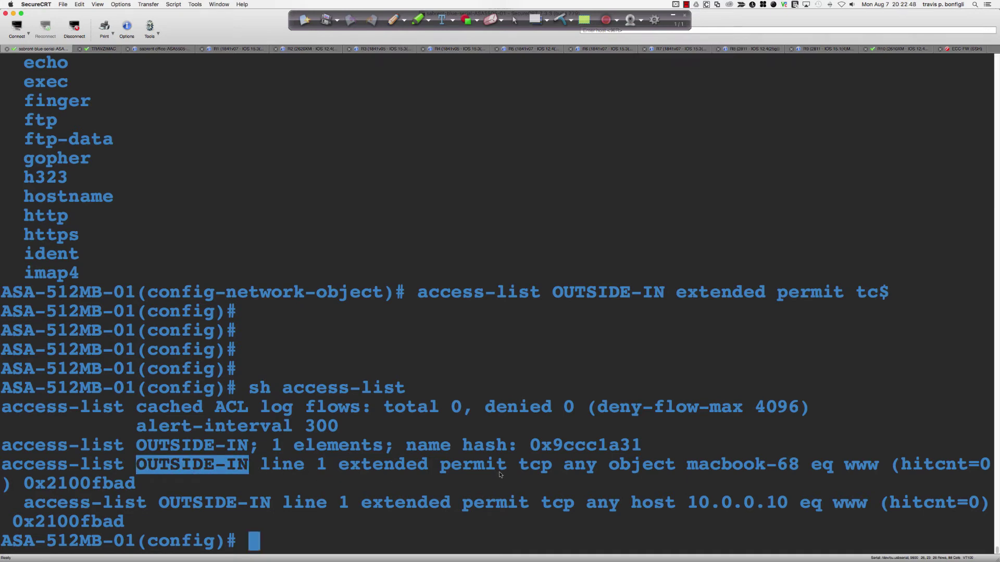
pyautogui.click(693, 447)
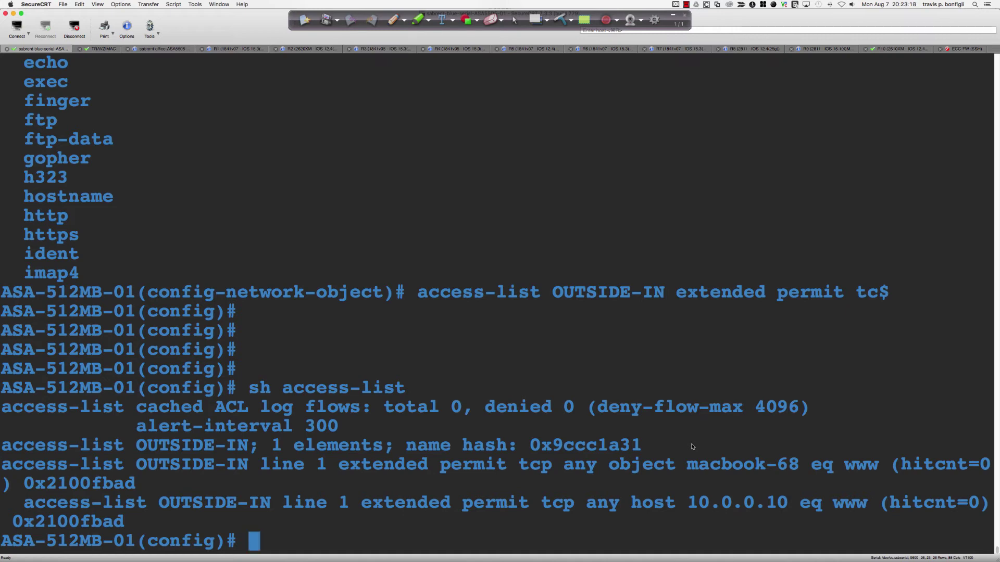
pyautogui.write('int vlan')
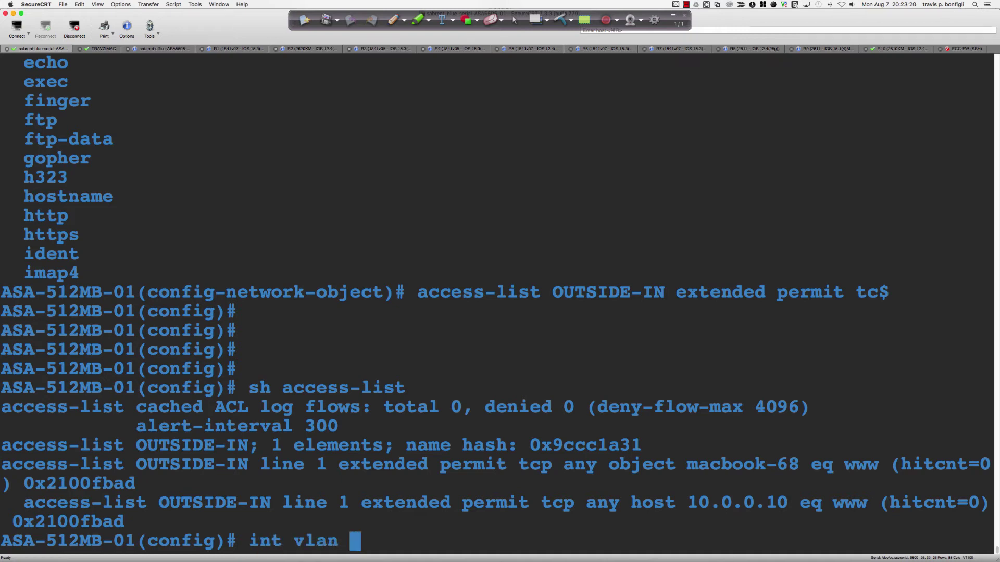
pyautogui.write(' 100')
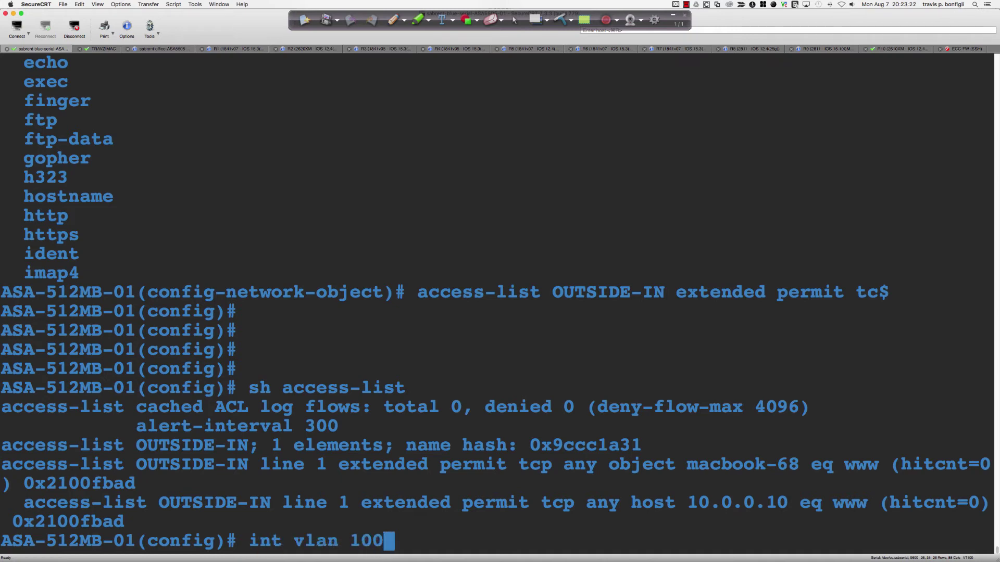
pyautogui.press('BackSpace')
pyautogui.press('BackSpace')
pyautogui.press('BackSpace')
pyautogui.press('BackSpace')
pyautogui.press('BackSpace')
pyautogui.press('BackSpace')
pyautogui.press('BackSpace')
pyautogui.press('BackSpace')
pyautogui.press('BackSpace')
pyautogui.press('BackSpace')
pyautogui.press('BackSpace')
pyautogui.press('BackSpace')
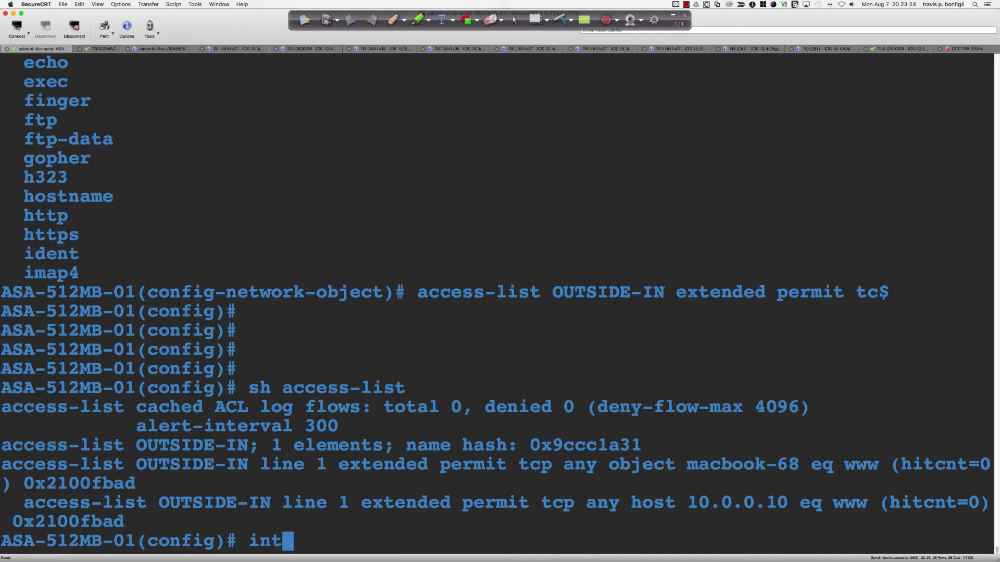
# Begin an access-group command for the OUTSIDE-IN list, checking the command help for its arguments.
pyautogui.write('acces')
pyautogui.press('Tab')
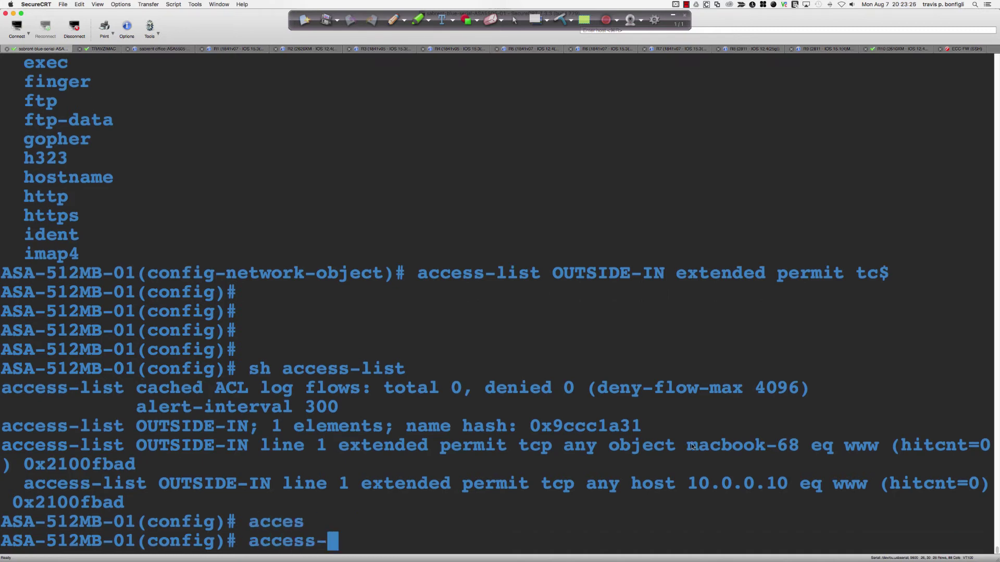
pyautogui.write('g')
pyautogui.press('Tab')
pyautogui.write('?')
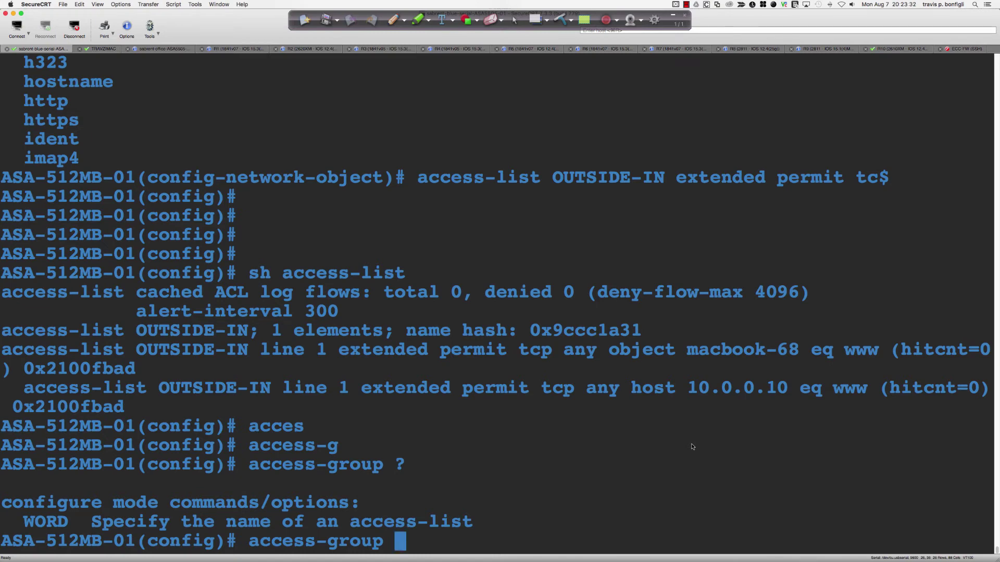
pyautogui.write('OUTSIDE-IN ')
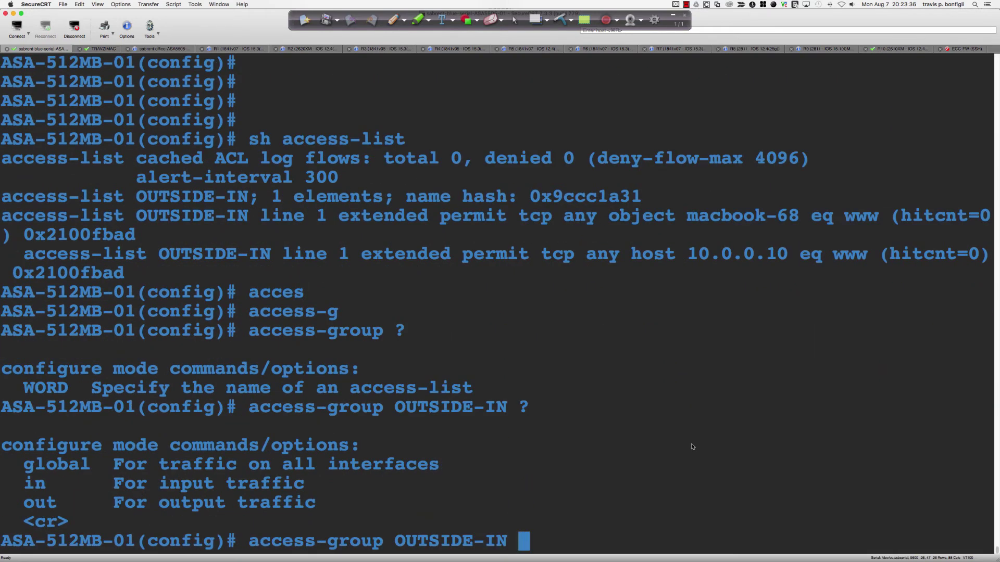
# Apply OUTSIDE-IN to inbound traffic on interface outside and submit the access-group command.
pyautogui.write('?in')
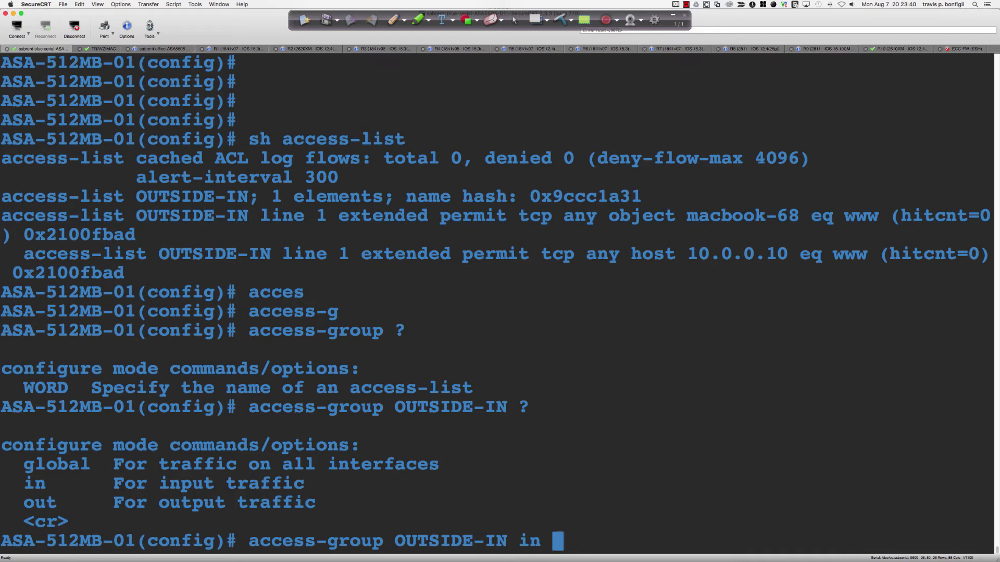
pyautogui.write(' inter')
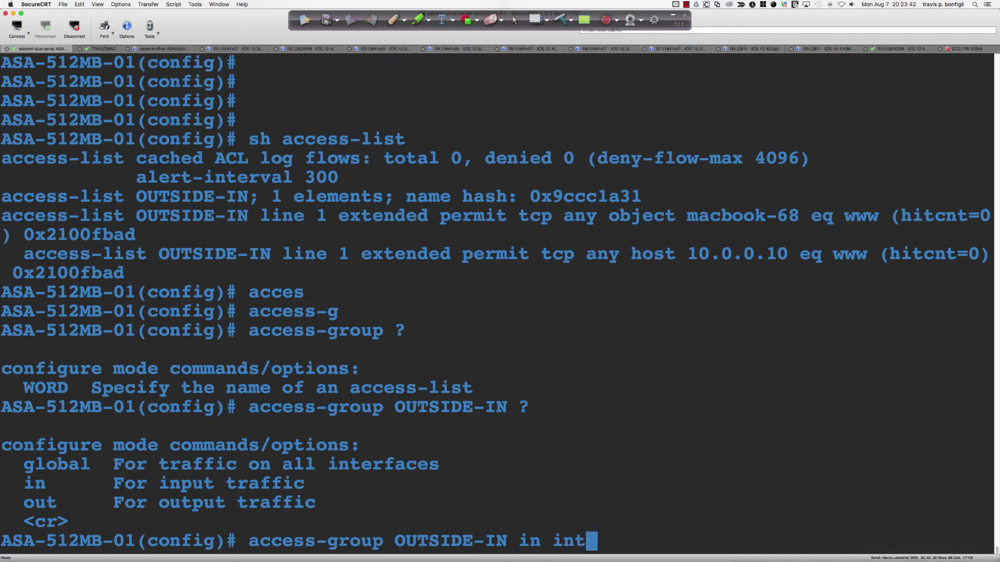
pyautogui.press('Tab')
pyautogui.write('out')
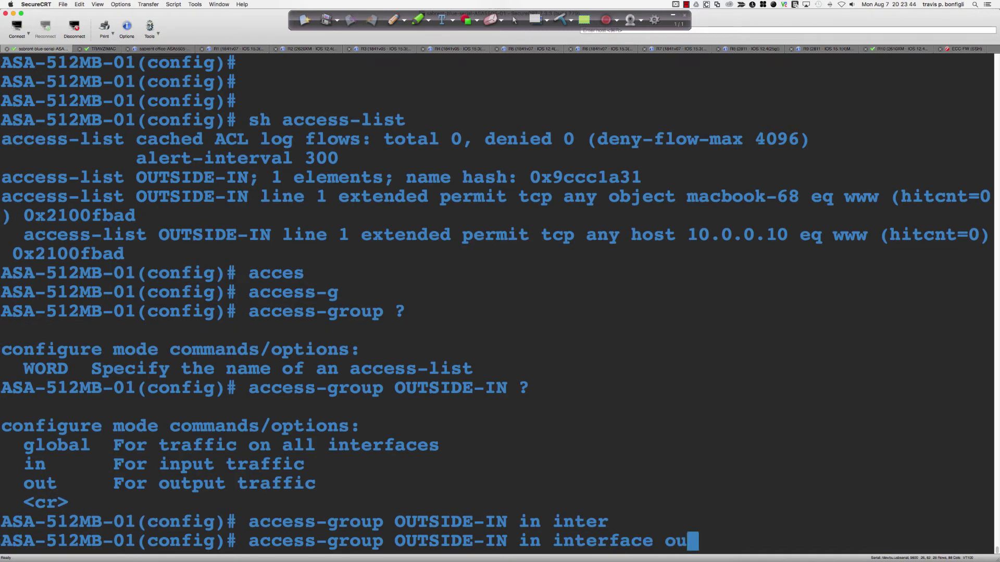
pyautogui.press('Tab')
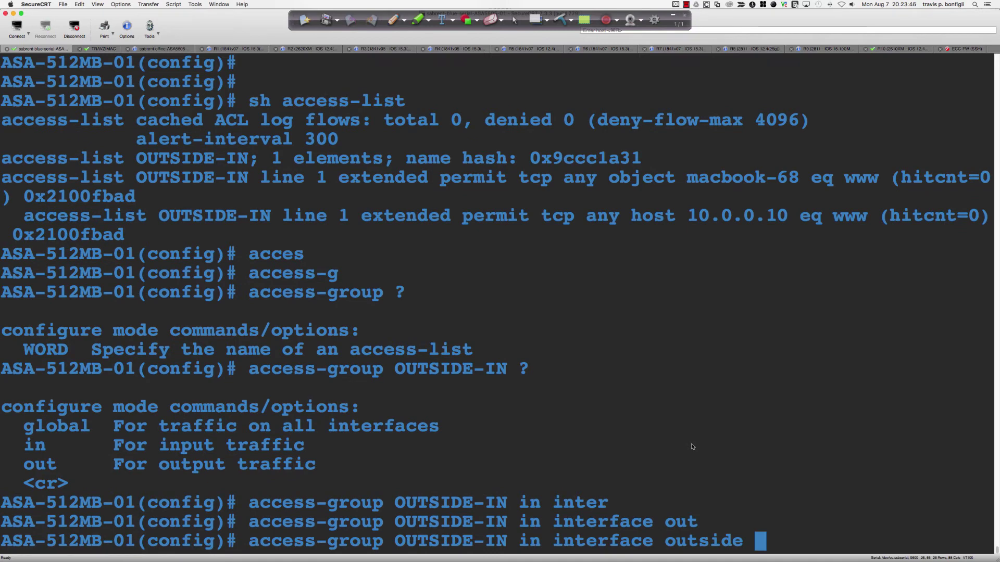
pyautogui.press('Return')
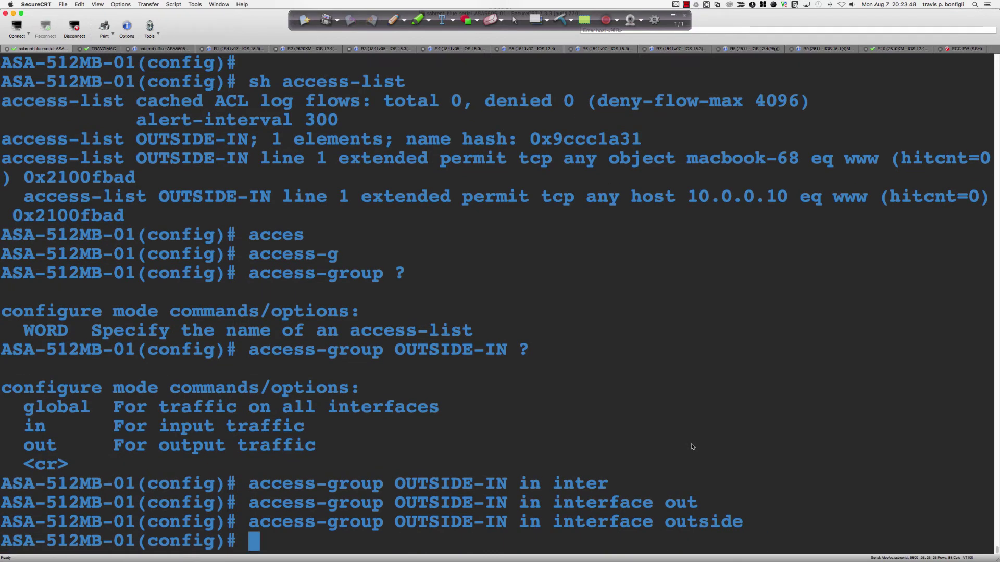
# Switch to ASDM, refresh its out-of-sync configuration, and inspect the outside incoming access rule for macbook-68.
pyautogui.press('super+Tab')
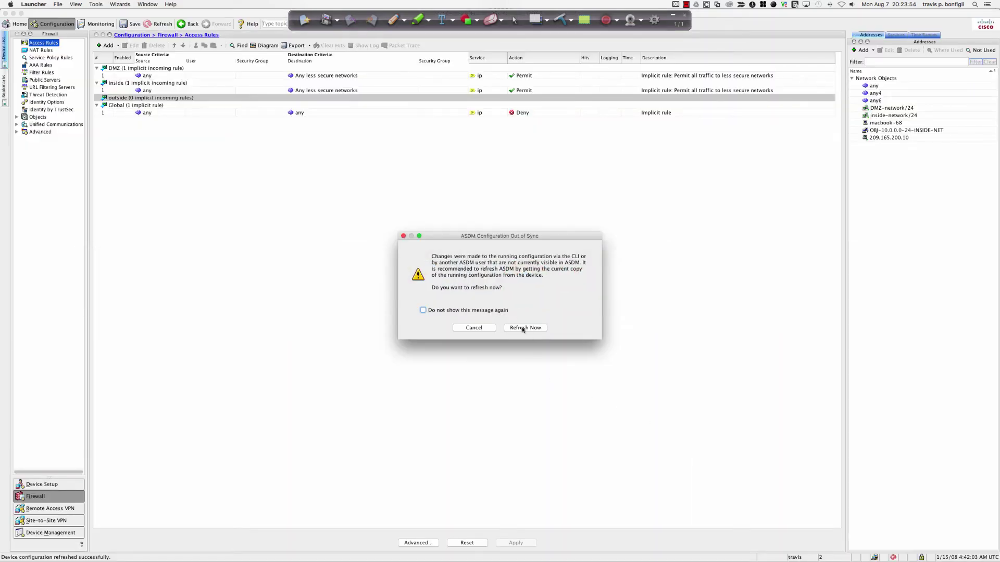
pyautogui.click(524, 328)
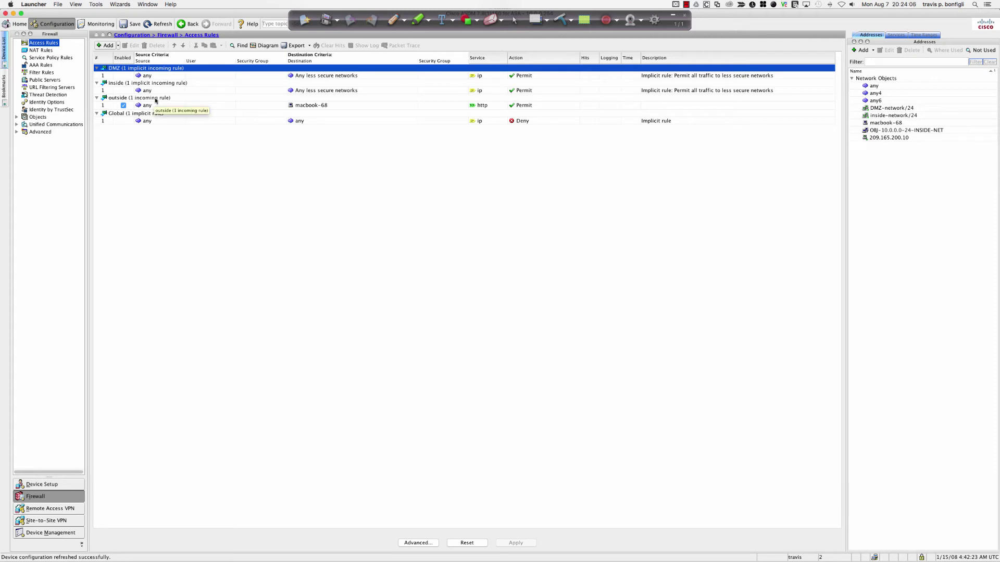
pyautogui.click(312, 105)
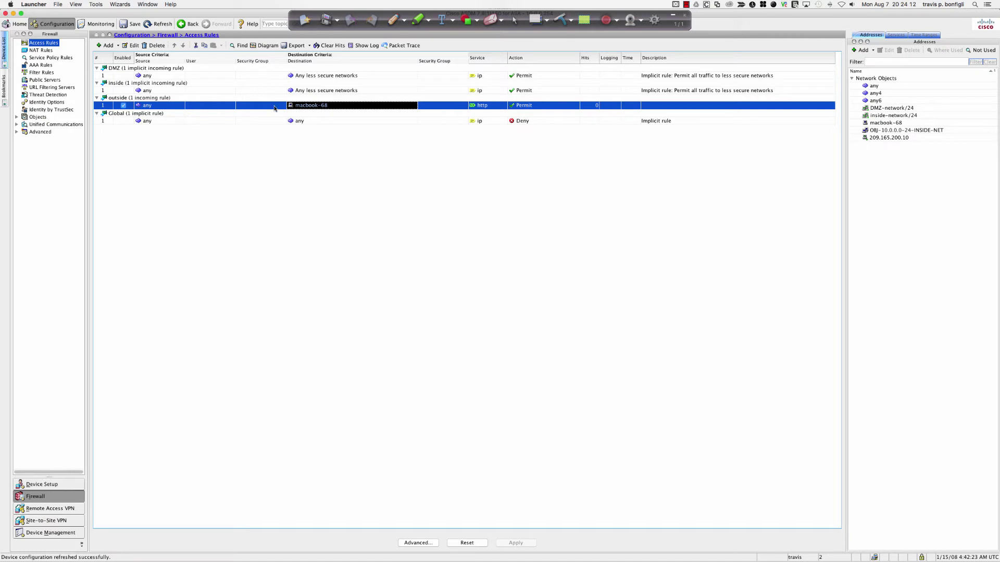
pyautogui.moveTo(305, 109)
# Switch back to SecureCRT, begin another extended access-list entry in OUTSIDE-IN, and list its action options.
pyautogui.press('super+Tab')
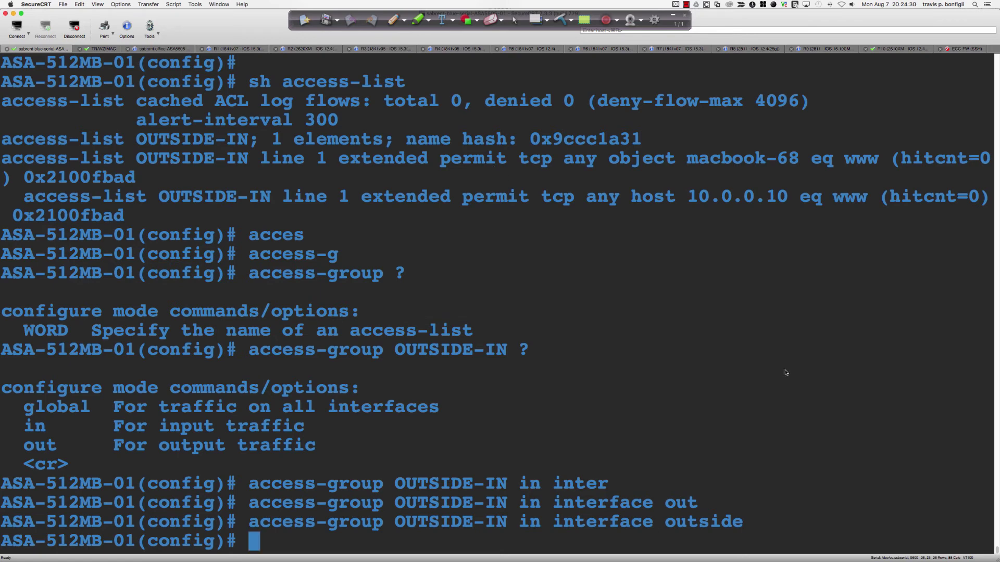
pyautogui.write('acces')
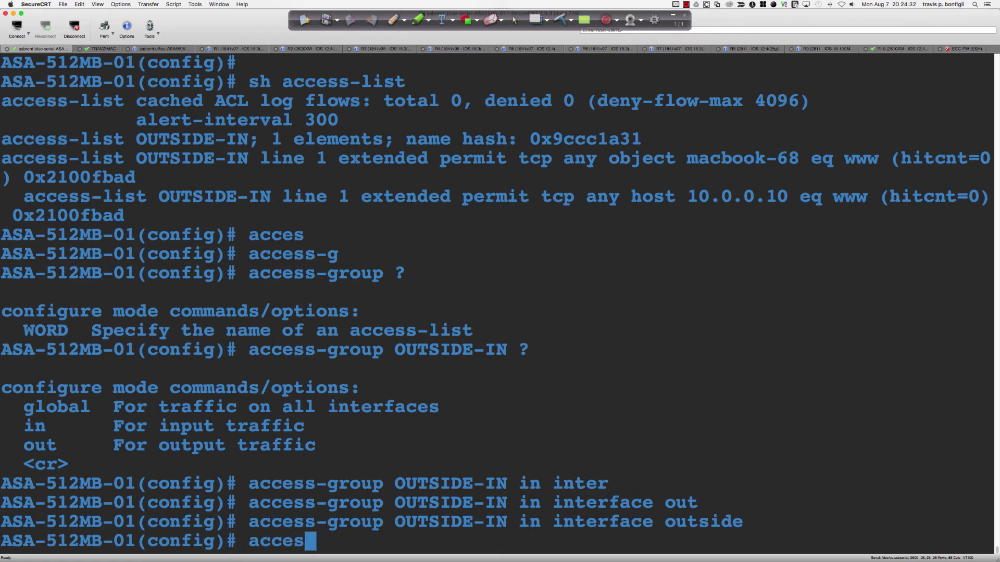
pyautogui.write('s-list ')
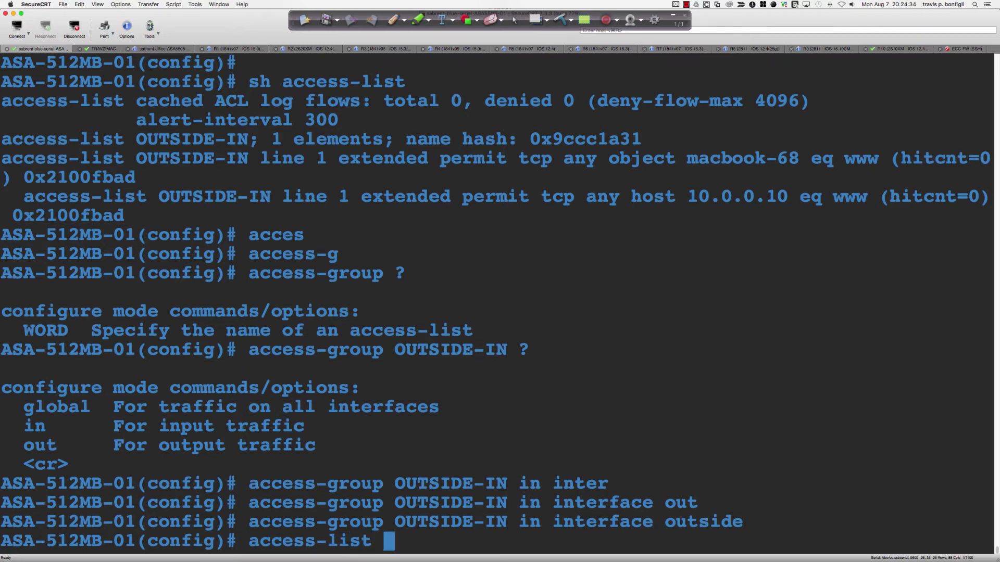
pyautogui.write('OUTSIDE-IN ext')
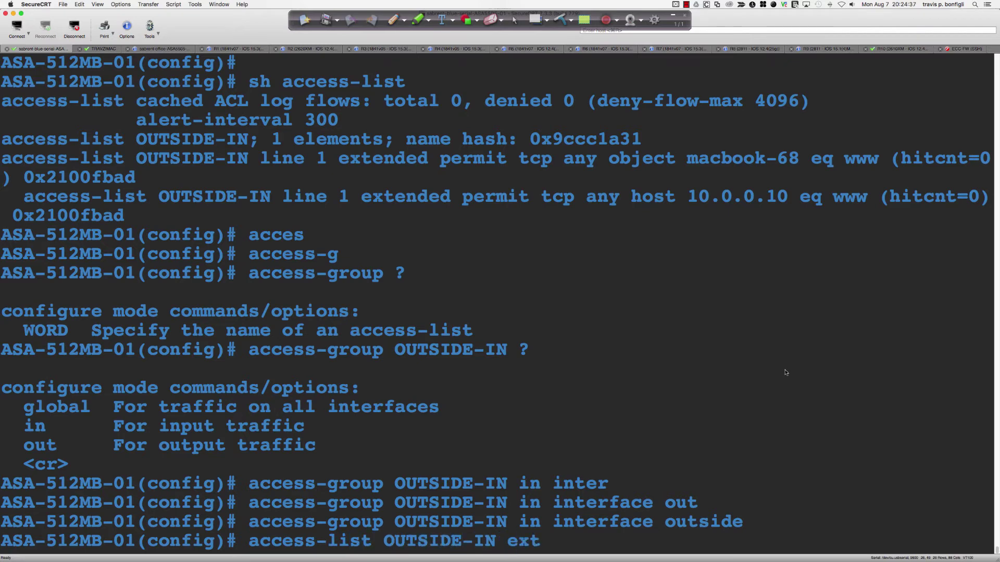
pyautogui.press('Tab')
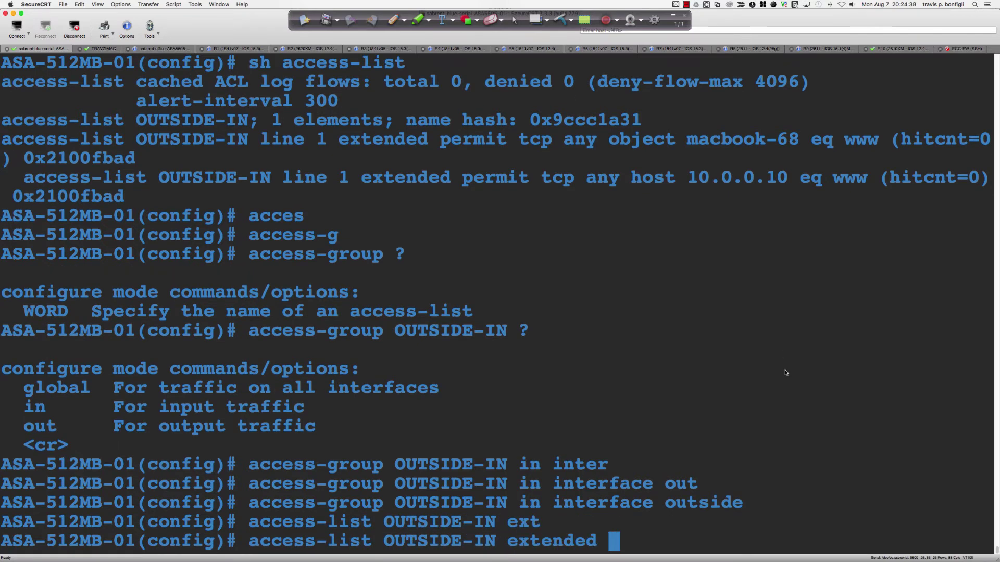
pyautogui.write('?')
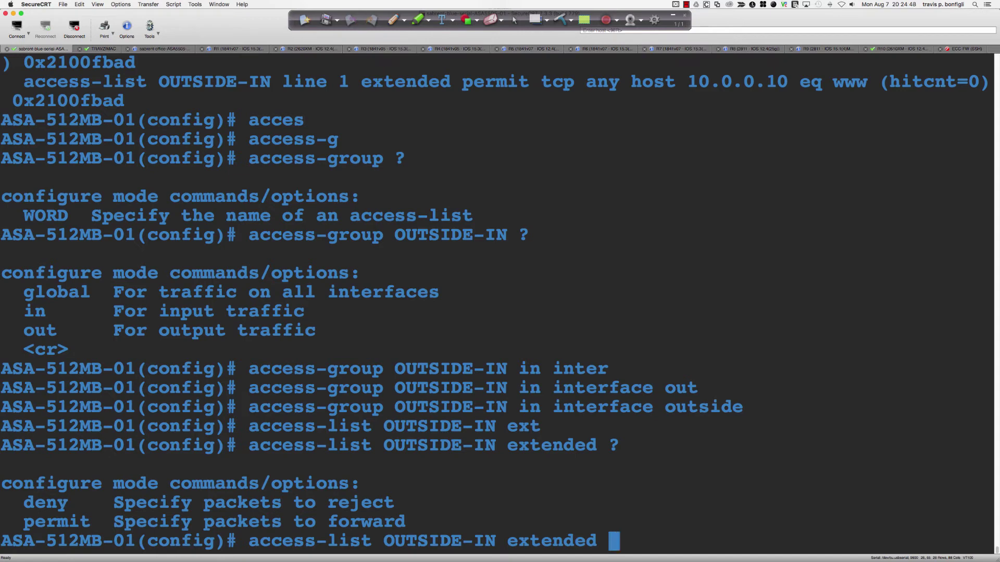
# Permit icmp from any to object macbook-68 after checking the destination and ICMP type help, and submit the entry.
pyautogui.write('permiticmp')
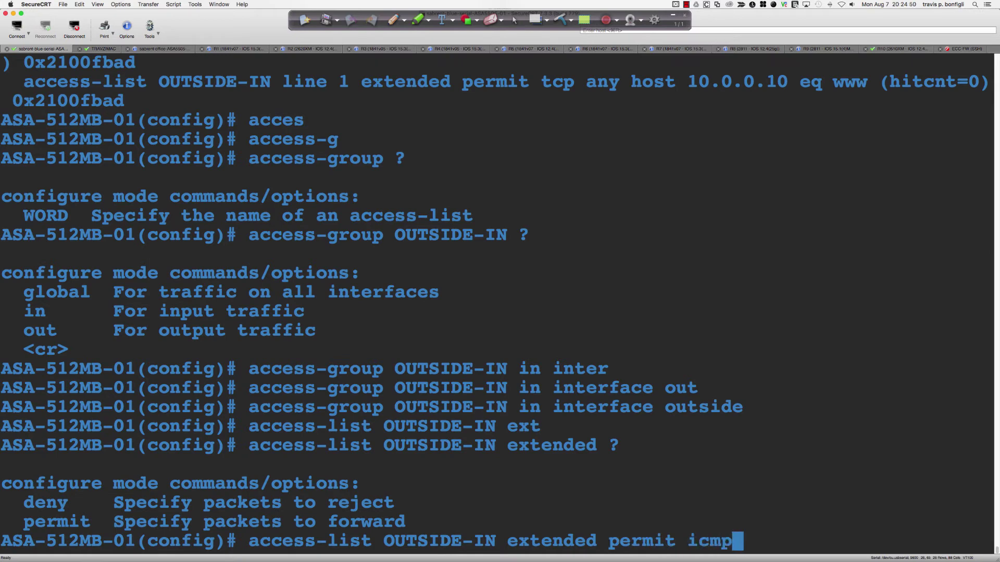
pyautogui.write(' any ?')
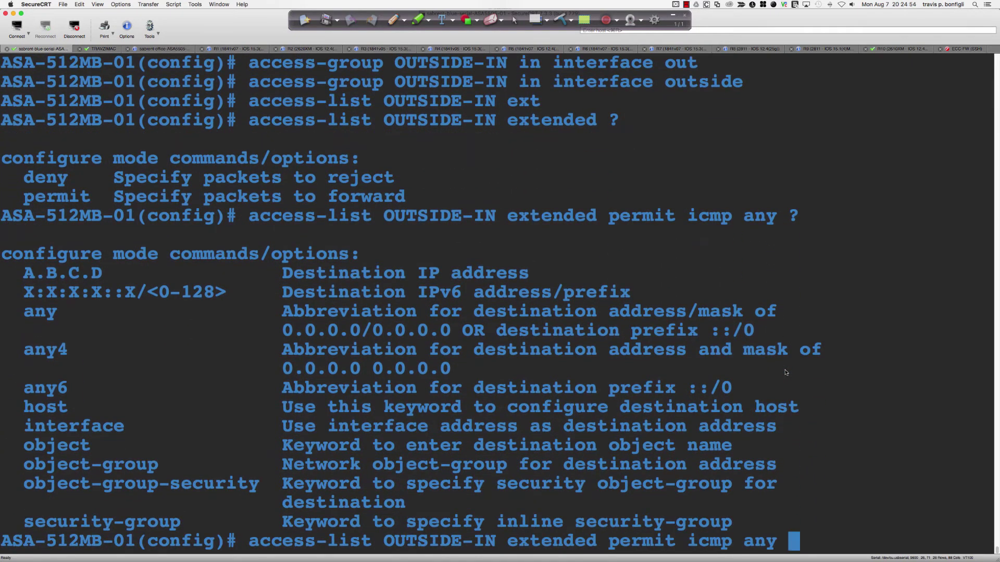
pyautogui.write('object mac')
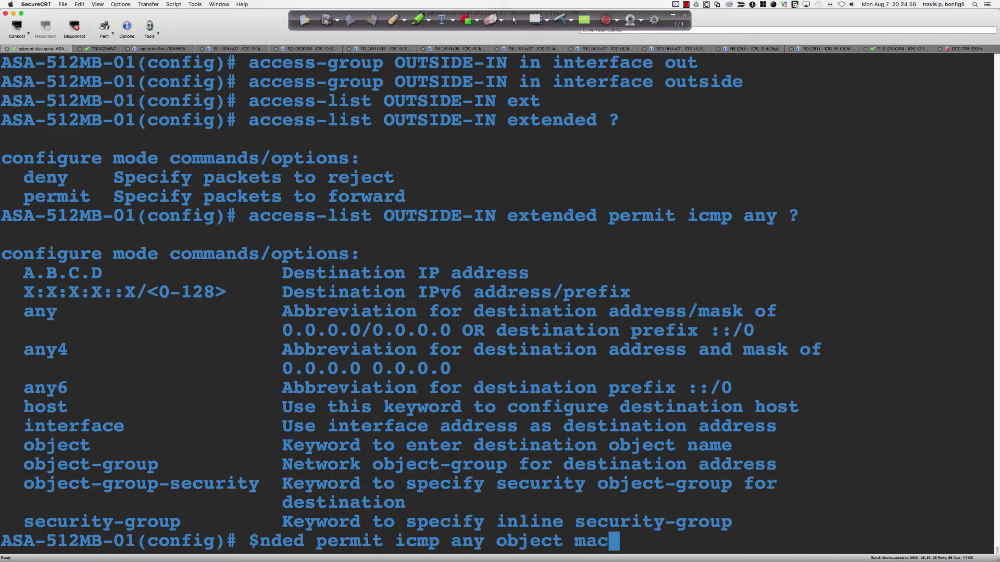
pyautogui.write('book-')
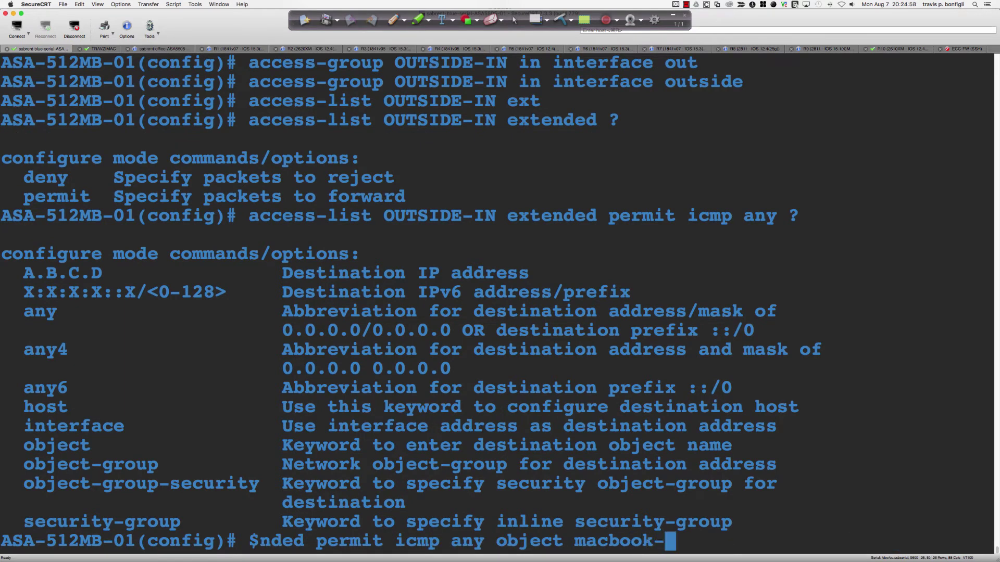
pyautogui.write('68 ?')
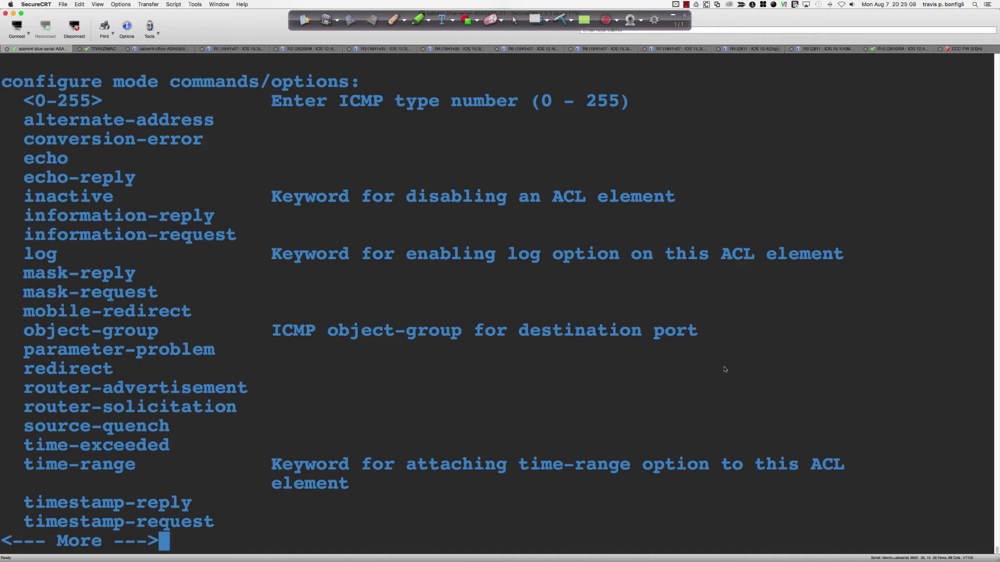
pyautogui.press('q')
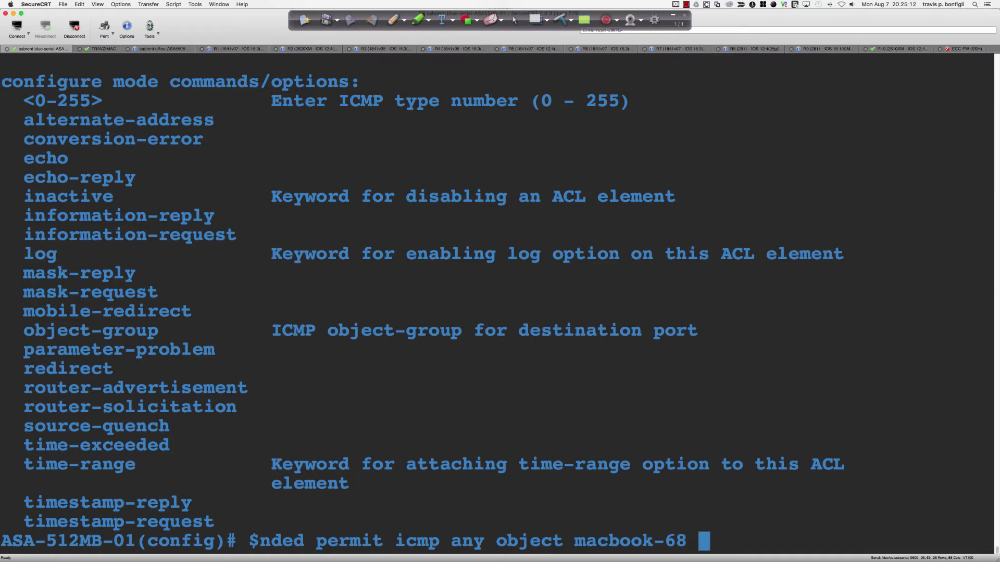
pyautogui.press('Return')
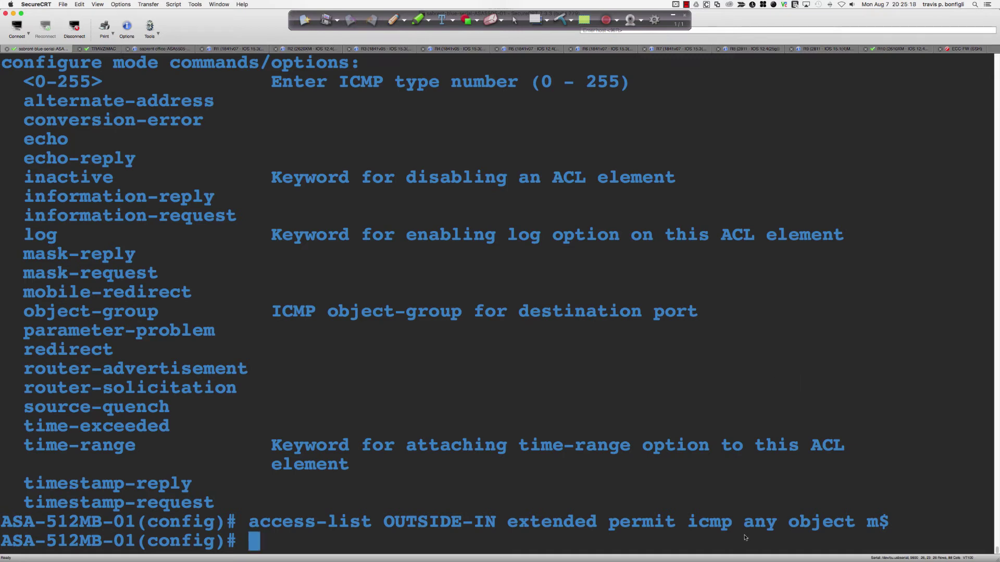
# Examine the source keyword any and the list name OUTSIDE-IN in the submitted icmp entry.
pyautogui.moveTo(746, 527); pyautogui.dragTo(781, 529)
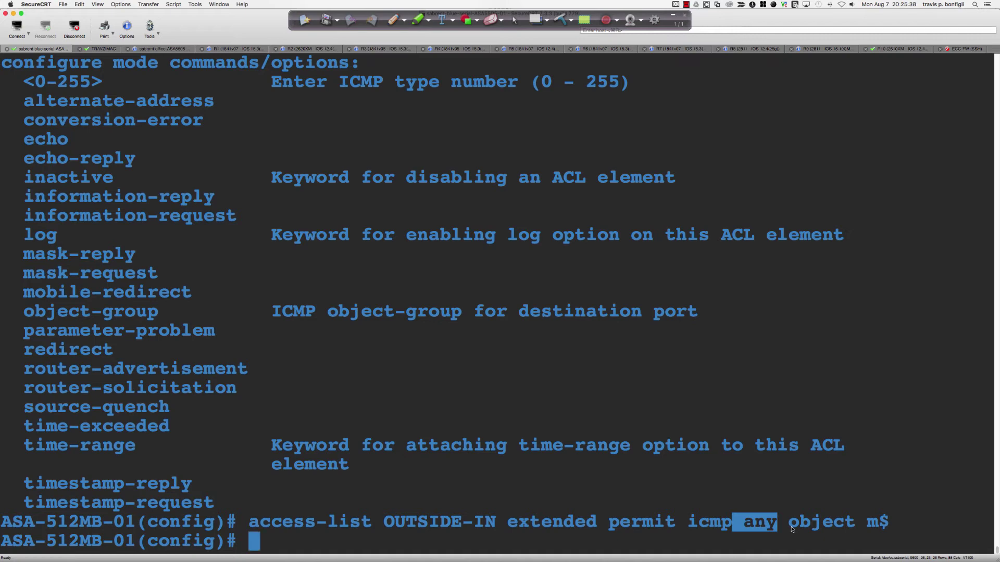
pyautogui.click(747, 527)
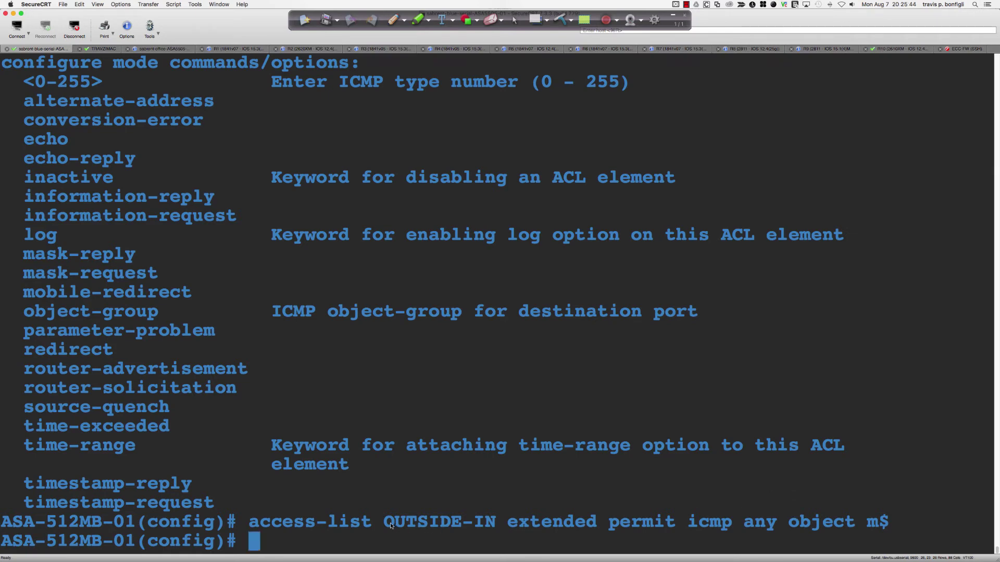
pyautogui.moveTo(385, 523); pyautogui.dragTo(495, 525)
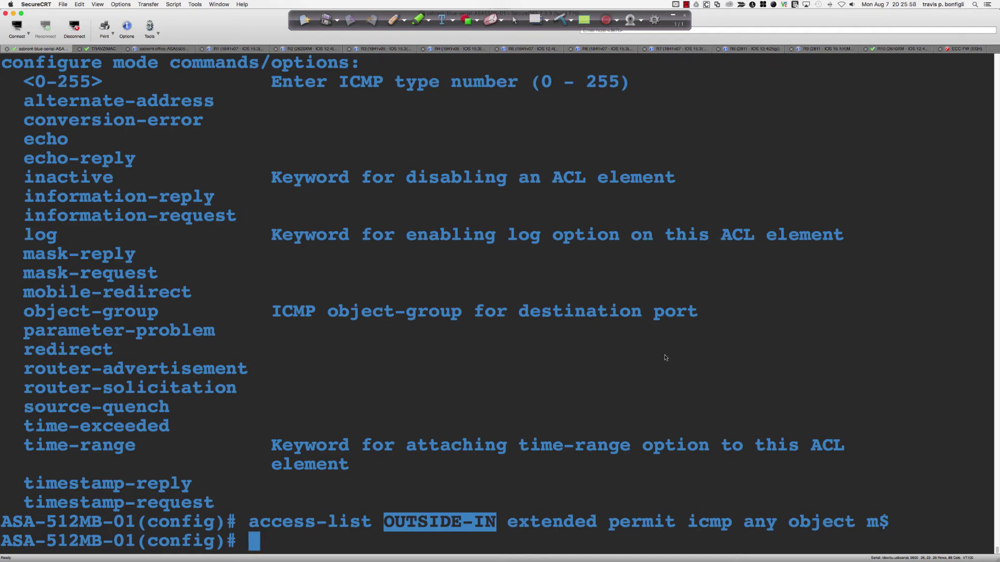
# Show only the OUTSIDE-IN access list with sh access-list, correcting the capitalization of the list name.
pyautogui.write('sh access')
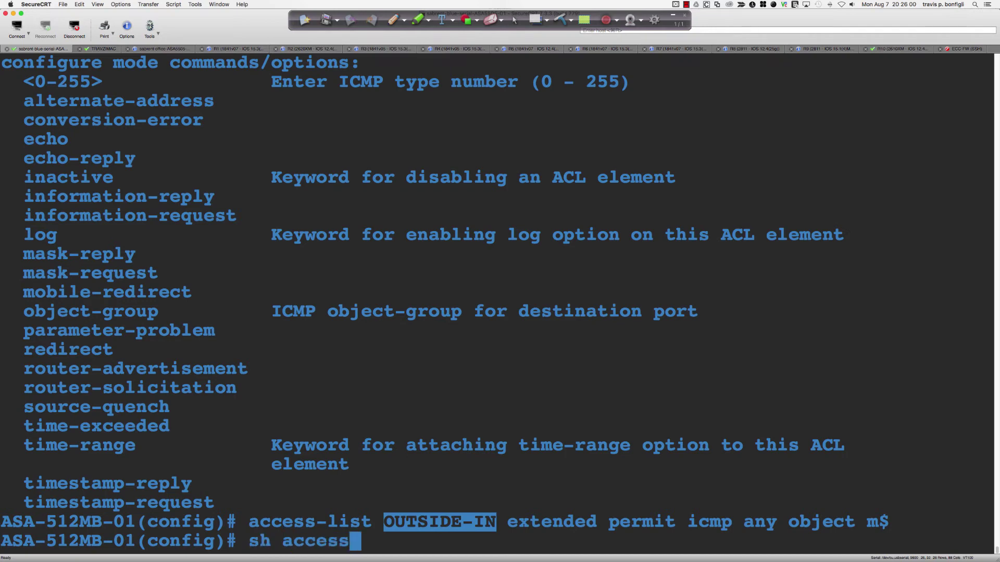
pyautogui.write('-list OUTSID')
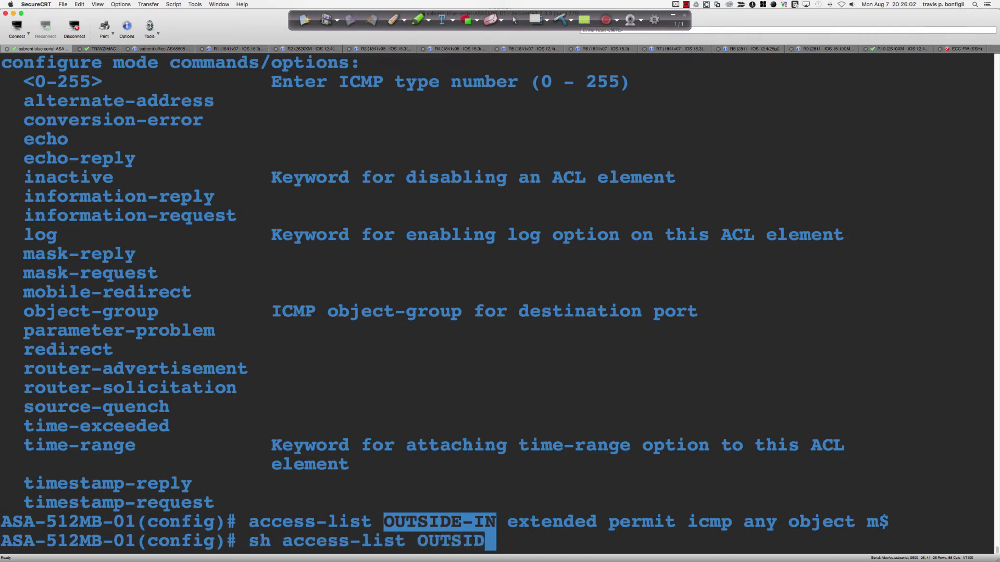
pyautogui.write('E-in')
pyautogui.press('Return')
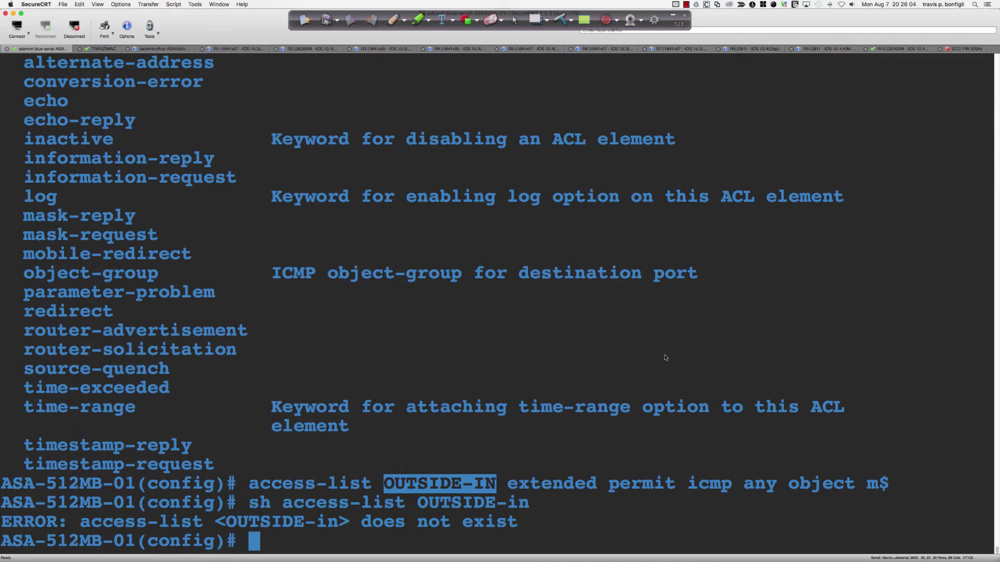
pyautogui.press('Up')
pyautogui.press('BackSpace')
pyautogui.press('BackSpace')
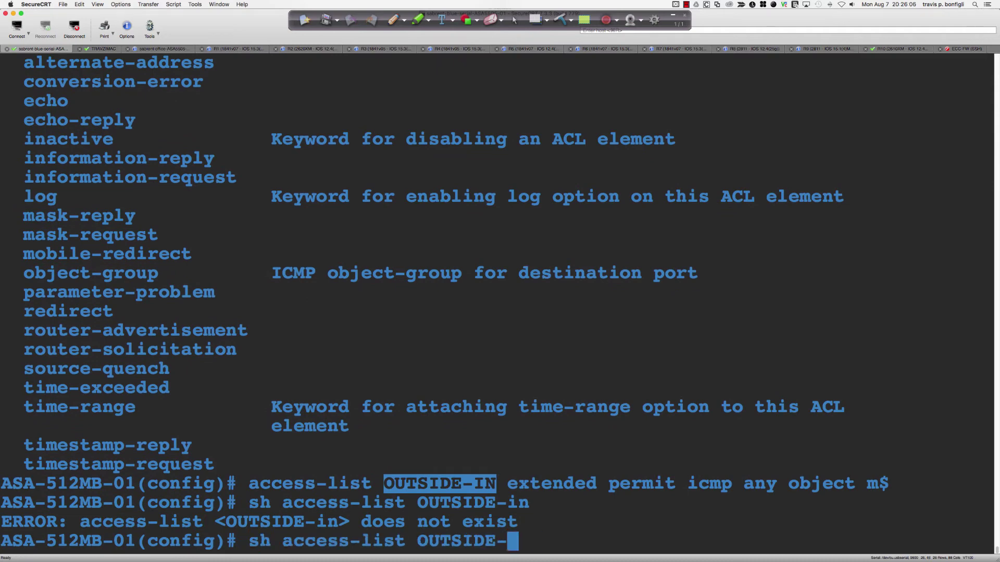
pyautogui.write('IN')
pyautogui.press('Return')
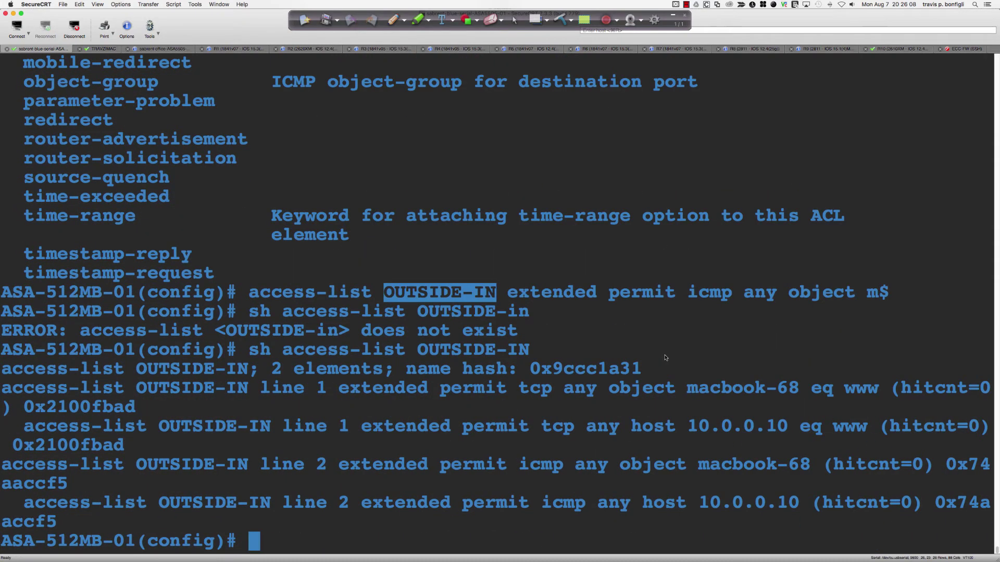
# Review the icmp entry for macbook-68, and repeat the ping to 209.165.200.10 from the ISP router session.
pyautogui.moveTo(620, 465); pyautogui.dragTo(713, 503)
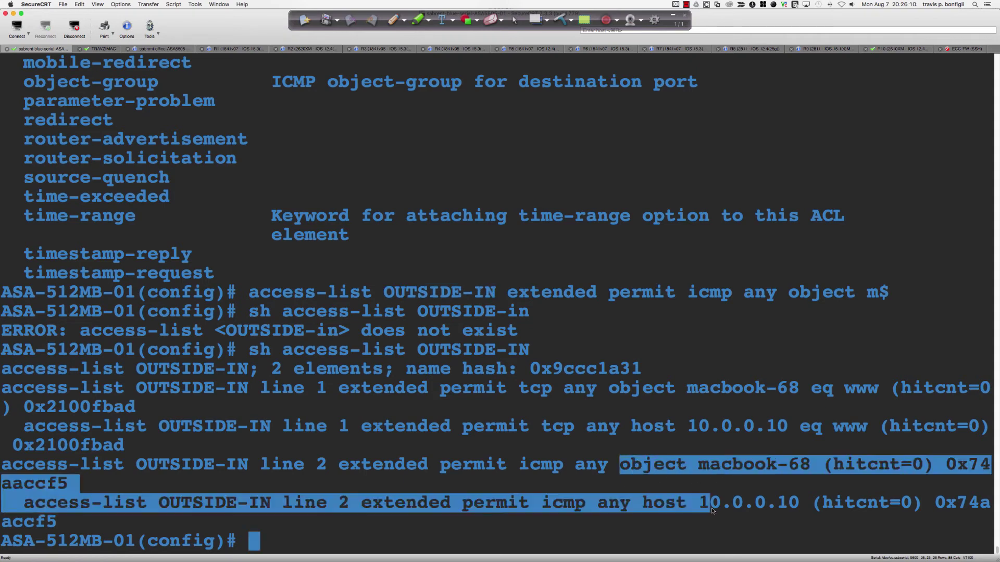
pyautogui.click(717, 511)
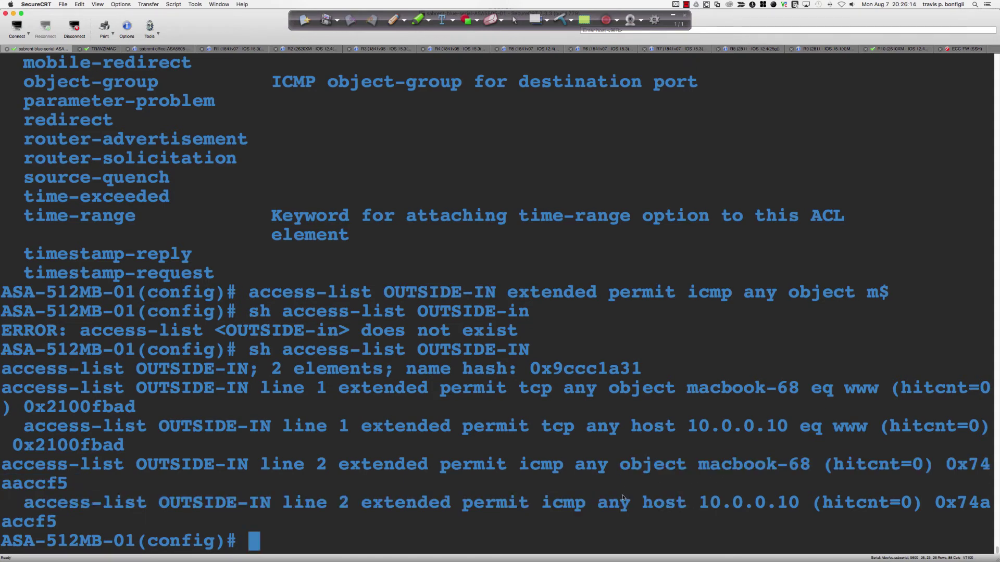
pyautogui.click(892, 49)
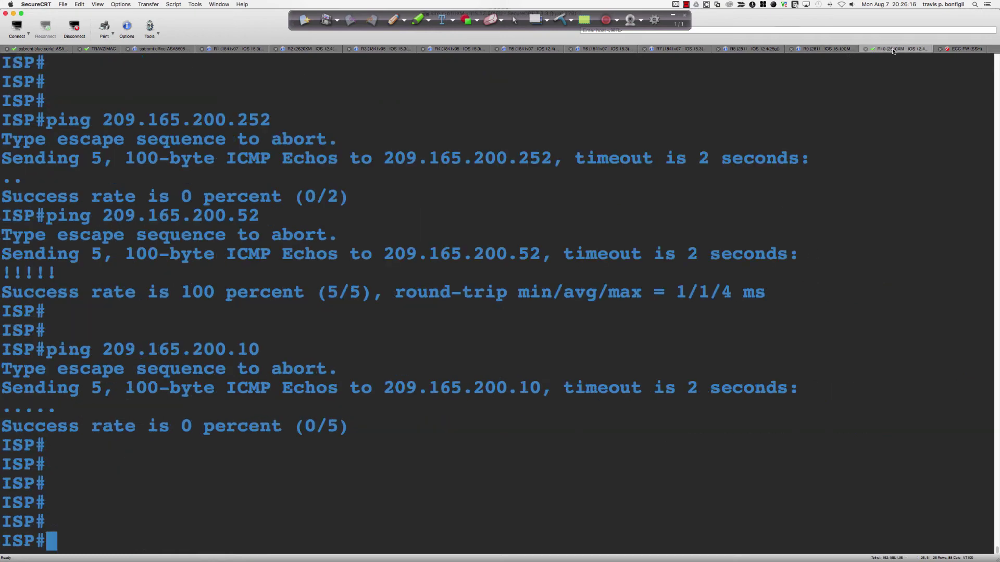
pyautogui.press('Up')
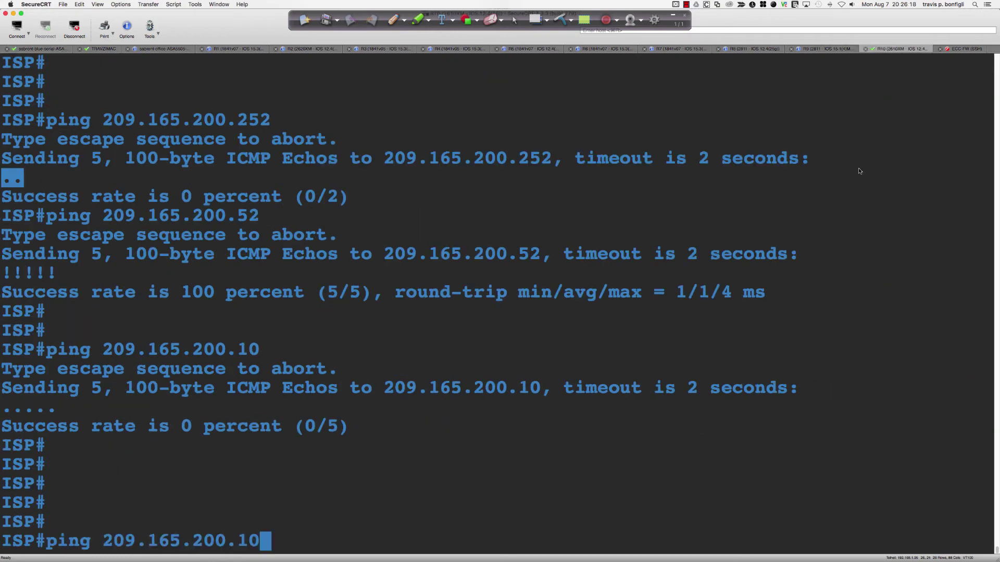
pyautogui.press('Return')
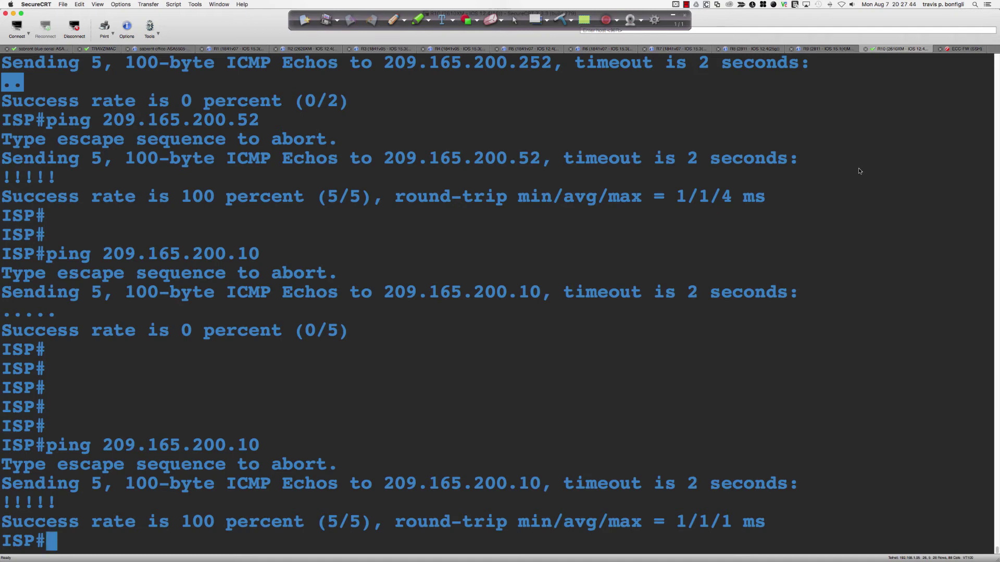
# Switch to VNC Viewer, view the ISP router's diagnostic log in its web interface, and return to the router's home page.
pyautogui.press('super+Tab')
pyautogui.press('super+Tab')
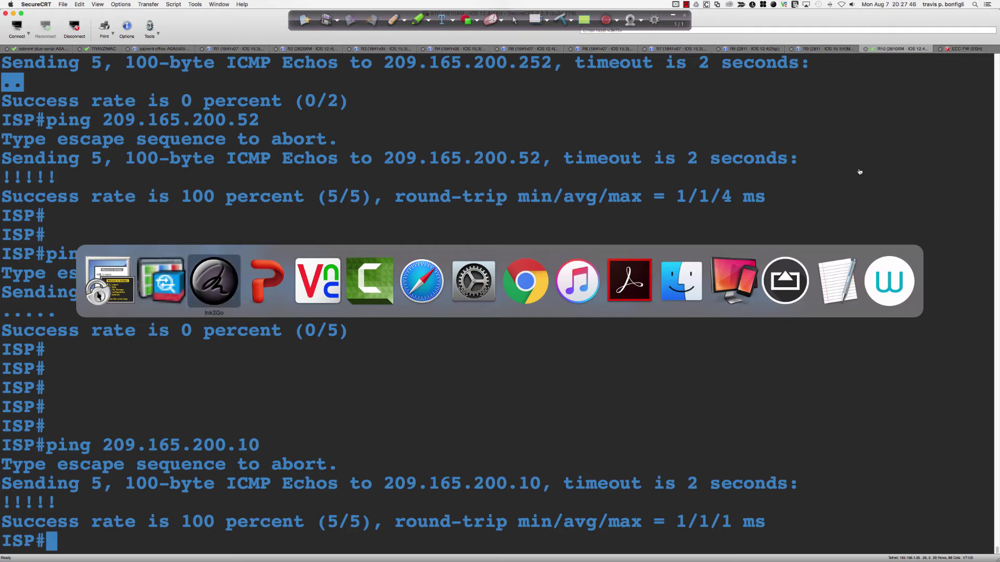
pyautogui.press('super+Tab')
pyautogui.press('super+Tab')
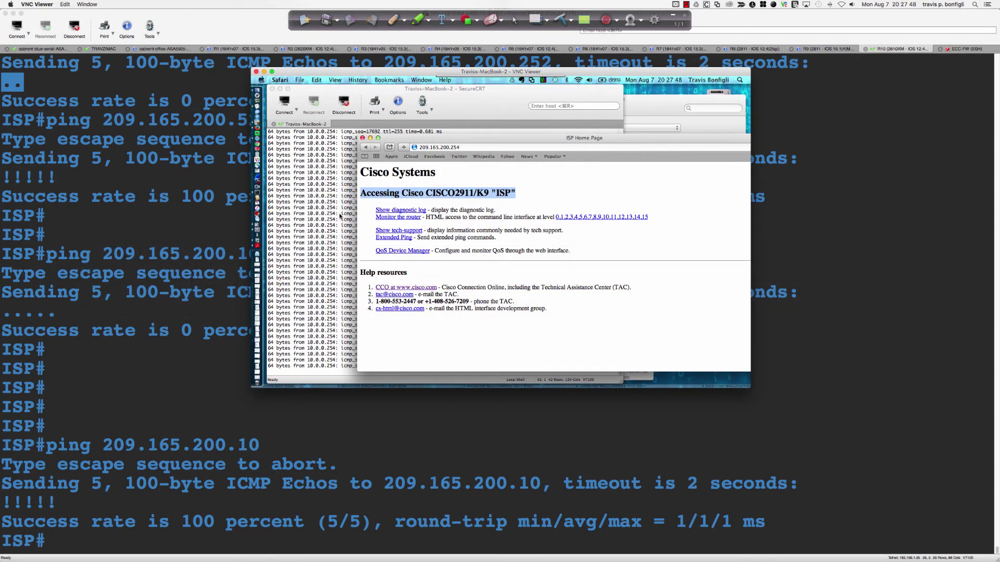
pyautogui.moveTo(505, 138); pyautogui.dragTo(461, 130)
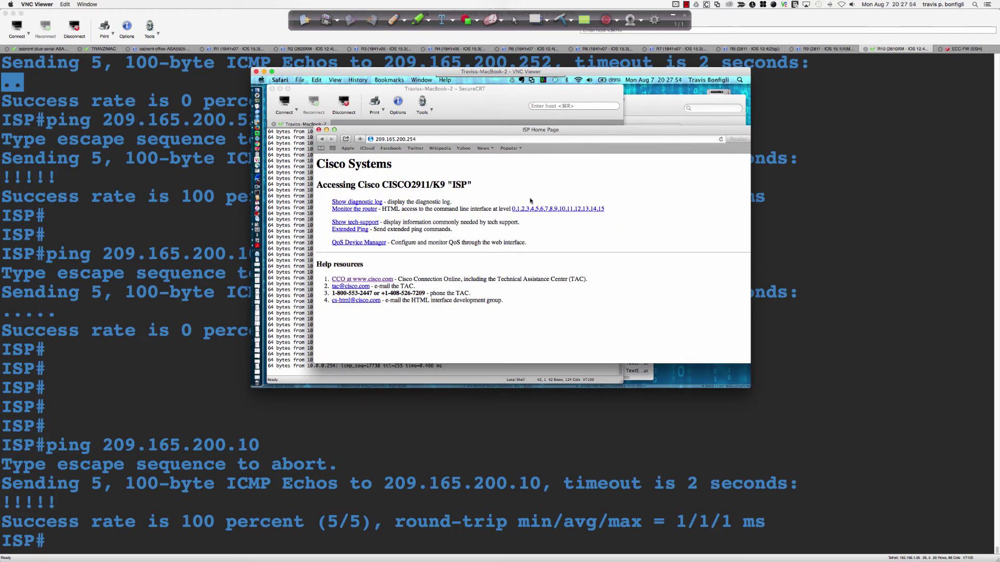
pyautogui.click(366, 202)
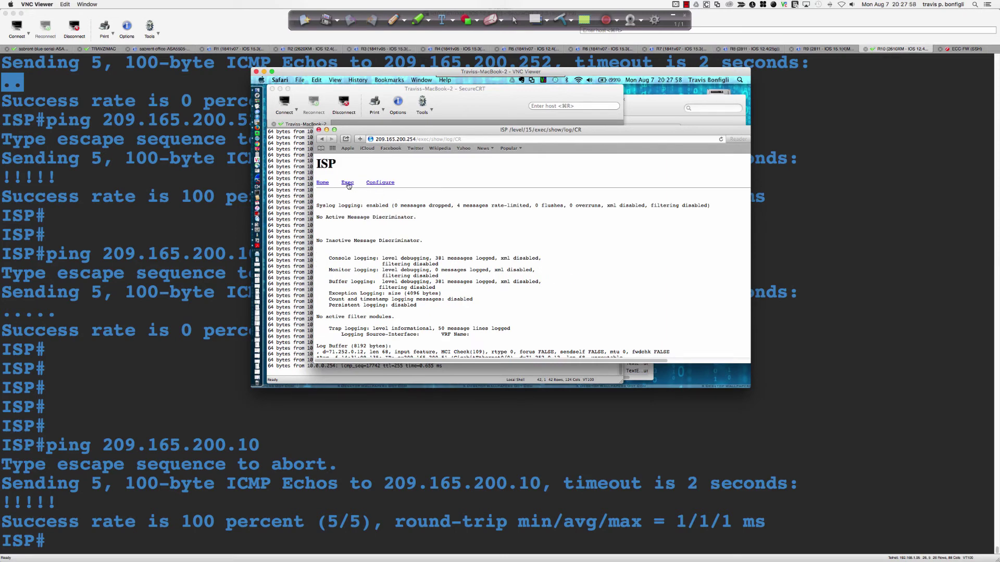
pyautogui.click(323, 183)
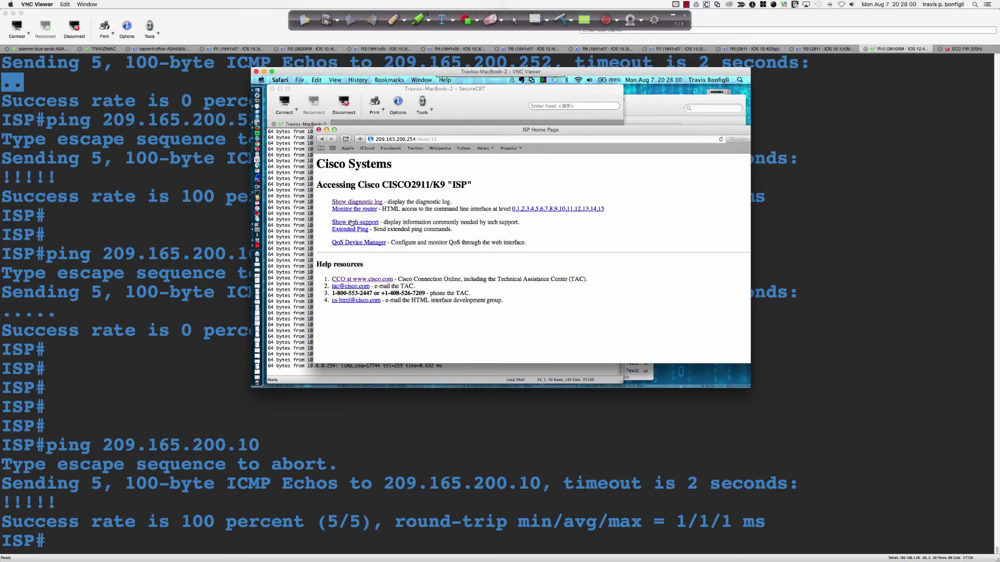
# Look through the ISP router's tech-support output, check the running ping on the remote MacBook, and switch back to the local SecureCRT.
pyautogui.click(351, 222)
pyautogui.scroll(-20, 372, 235)
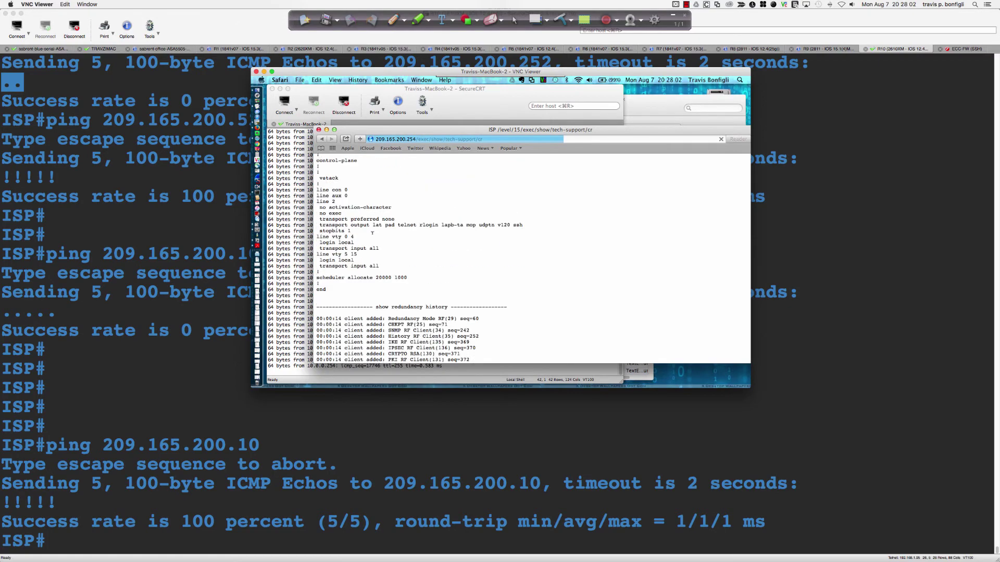
pyautogui.scroll(20, 372, 237)
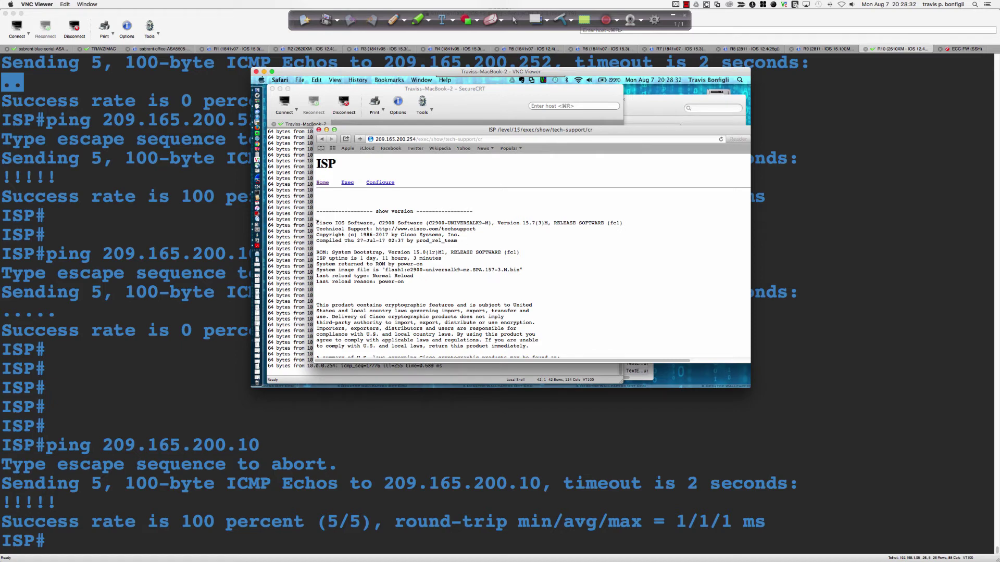
pyautogui.click(310, 225)
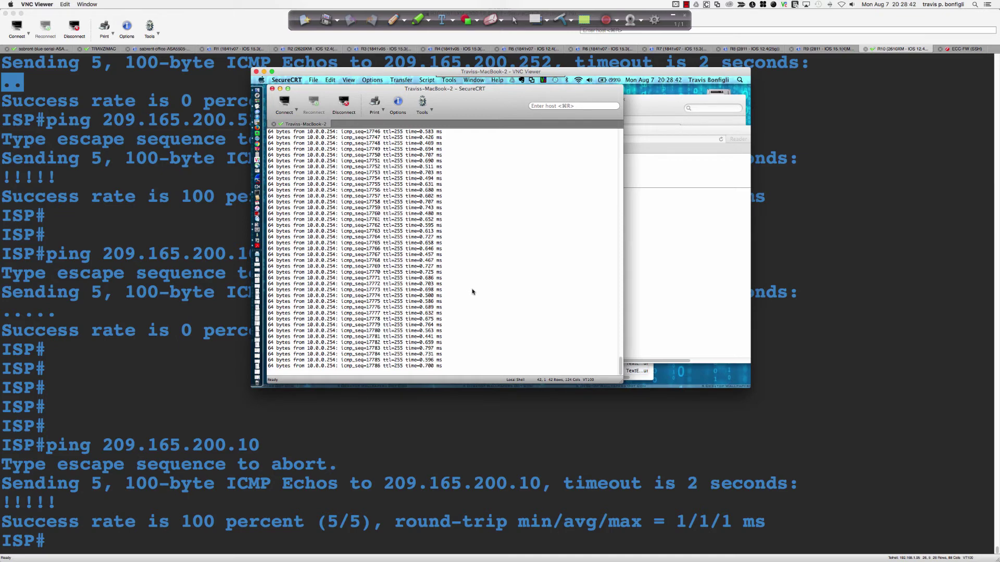
pyautogui.click(446, 401)
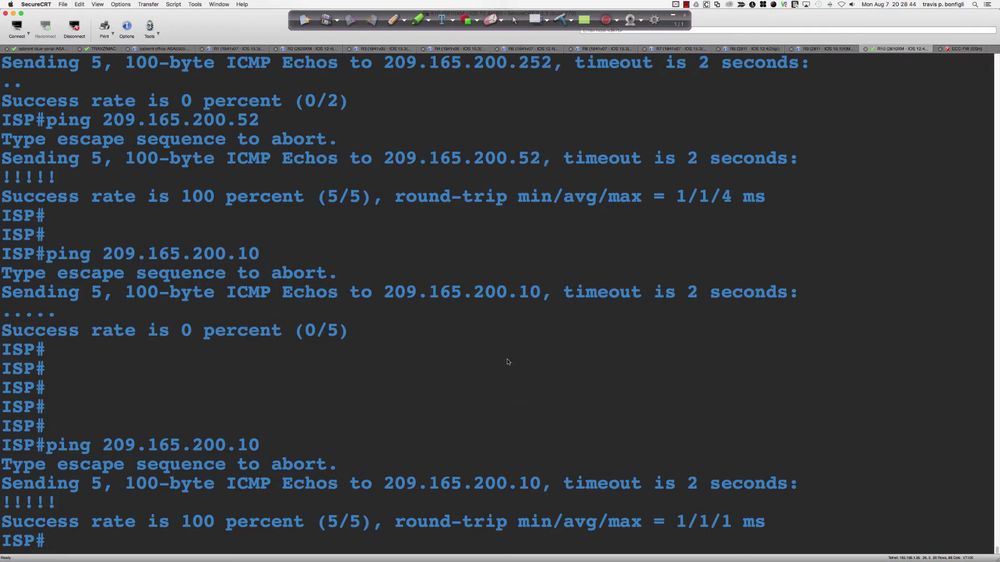
pyautogui.write('conf t')
pyautogui.press('Return')
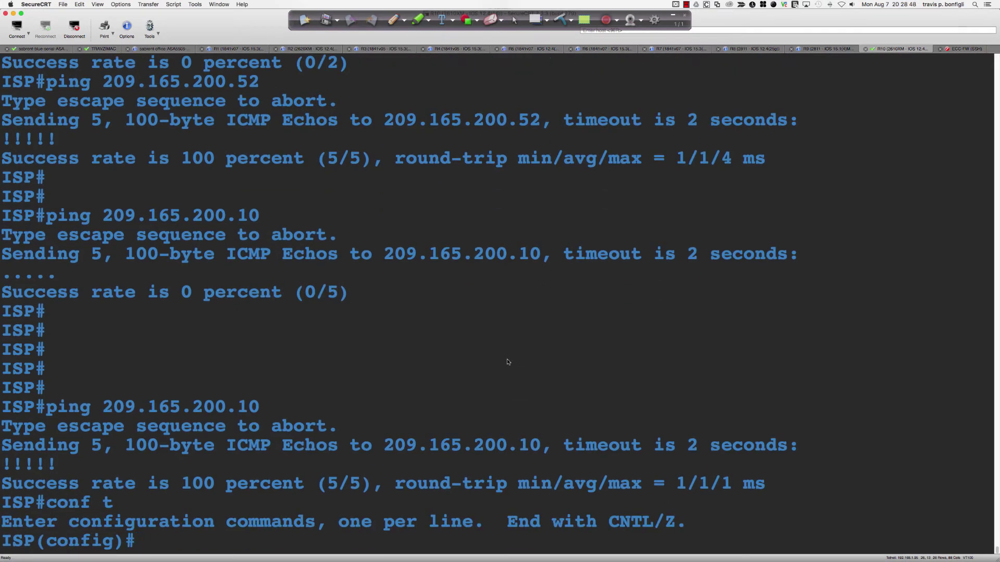
pyautogui.press('Return')
pyautogui.press('Return')
pyautogui.press('Return')
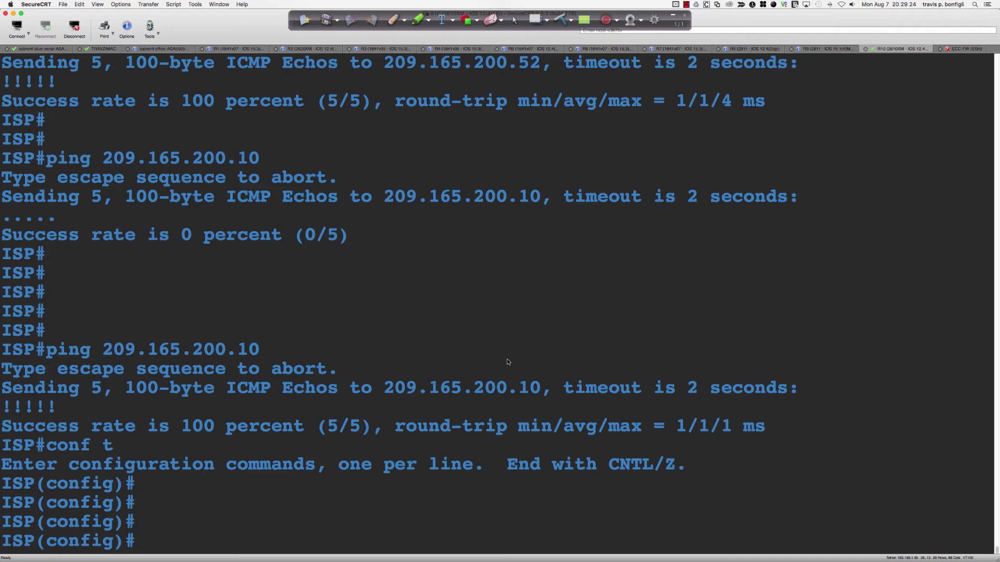
pyautogui.write('access-l')
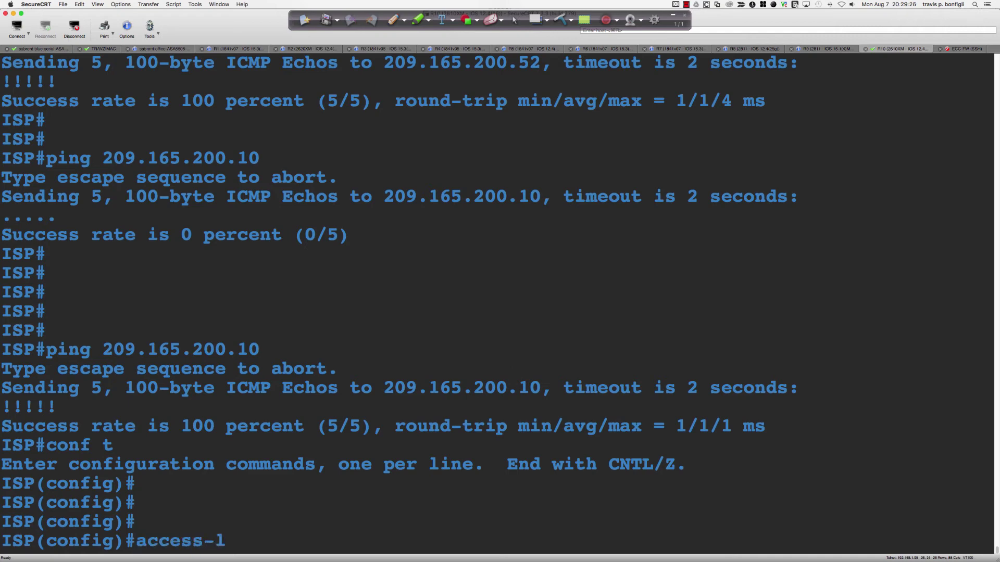
pyautogui.write('ist INSID')
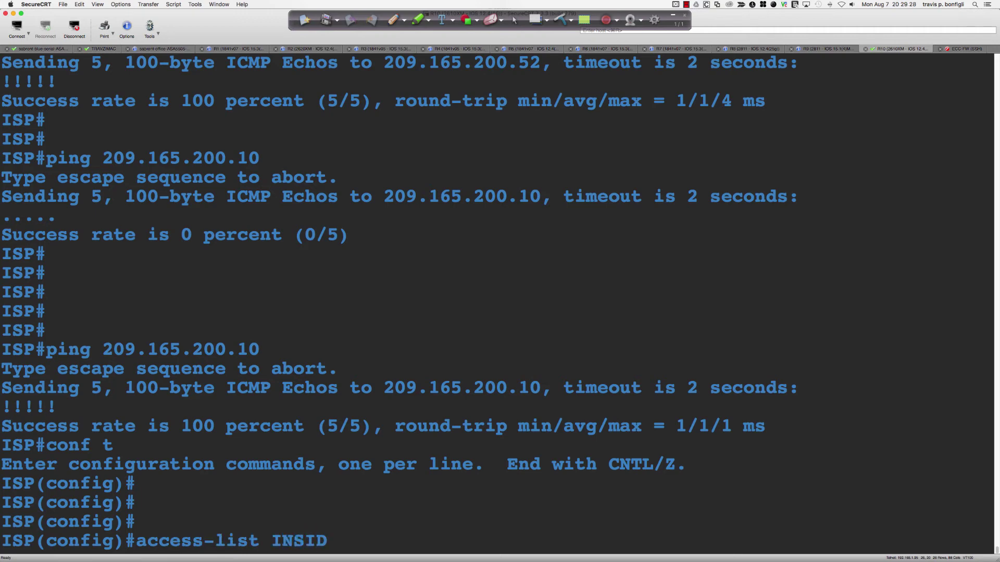
pyautogui.write('E-IN')
pyautogui.write('ext')
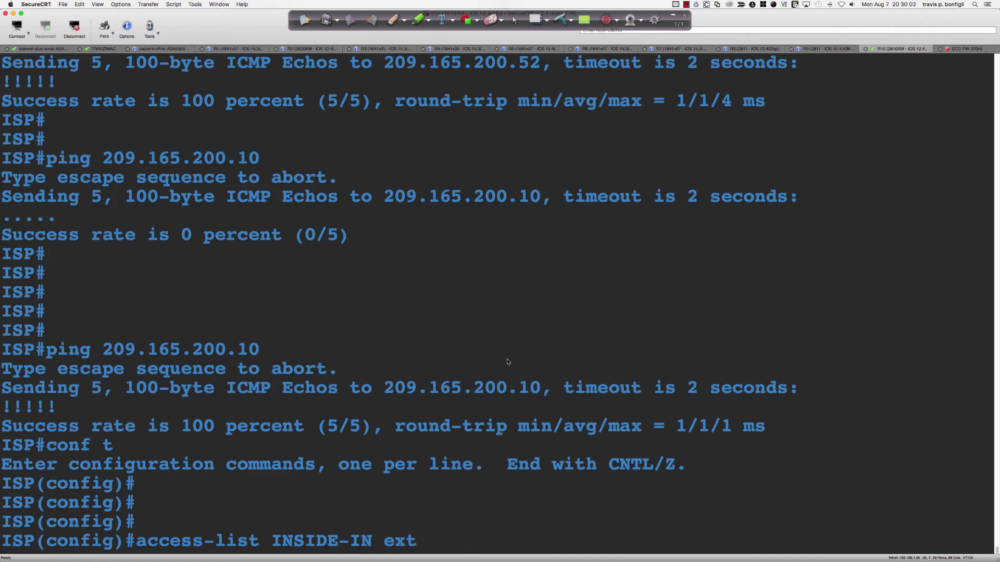
pyautogui.press('Tab')
pyautogui.press('BackSpace')
pyautogui.press('BackSpace')
pyautogui.press('BackSpace')
pyautogui.write('?')
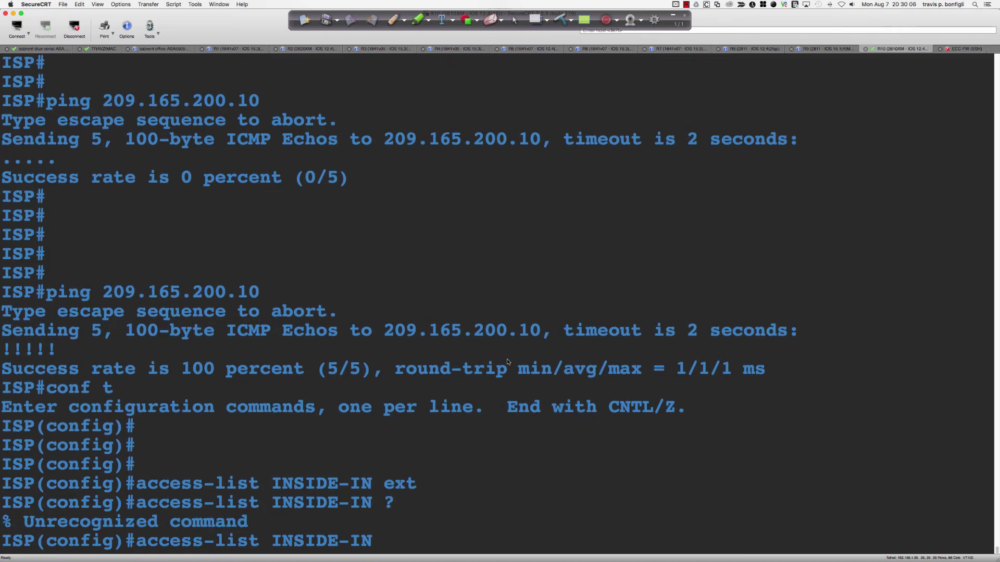
pyautogui.press('BackSpace')
pyautogui.press('BackSpace')
pyautogui.press('BackSpace')
pyautogui.press('BackSpace')
pyautogui.press('BackSpace')
pyautogui.press('BackSpace')
pyautogui.press('BackSpace')
pyautogui.press('BackSpace')
pyautogui.press('BackSpace')
pyautogui.write('?')
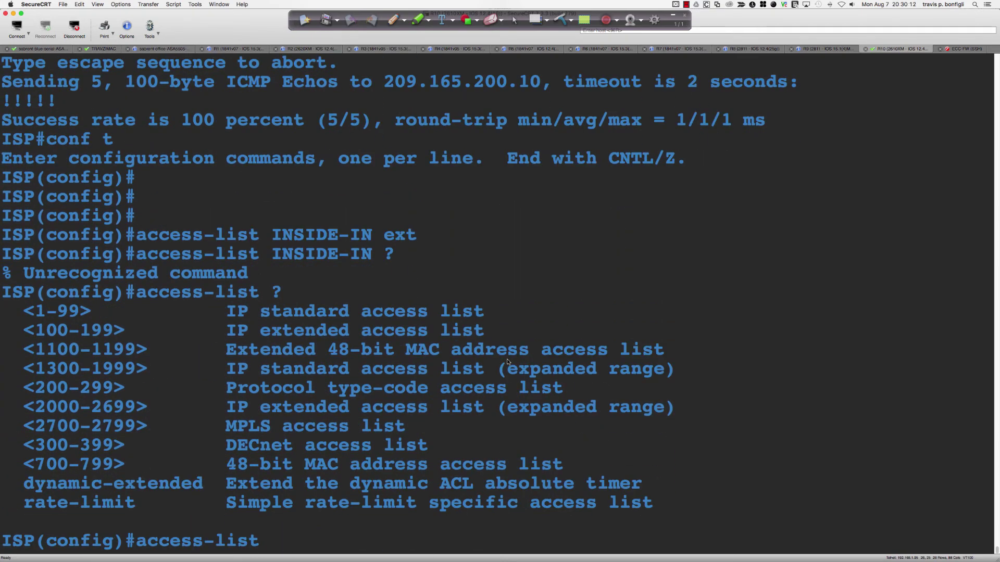
pyautogui.write('e')
pyautogui.press('BackSpace')
pyautogui.press('BackSpace')
pyautogui.press('BackSpace')
pyautogui.press('BackSpace')
pyautogui.press('BackSpace')
pyautogui.press('BackSpace')
pyautogui.press('BackSpace')
# In the ASA session, add an extended access-list entry to INSIDE-IN that permits icmp from any to any.
pyautogui.press('super+1')
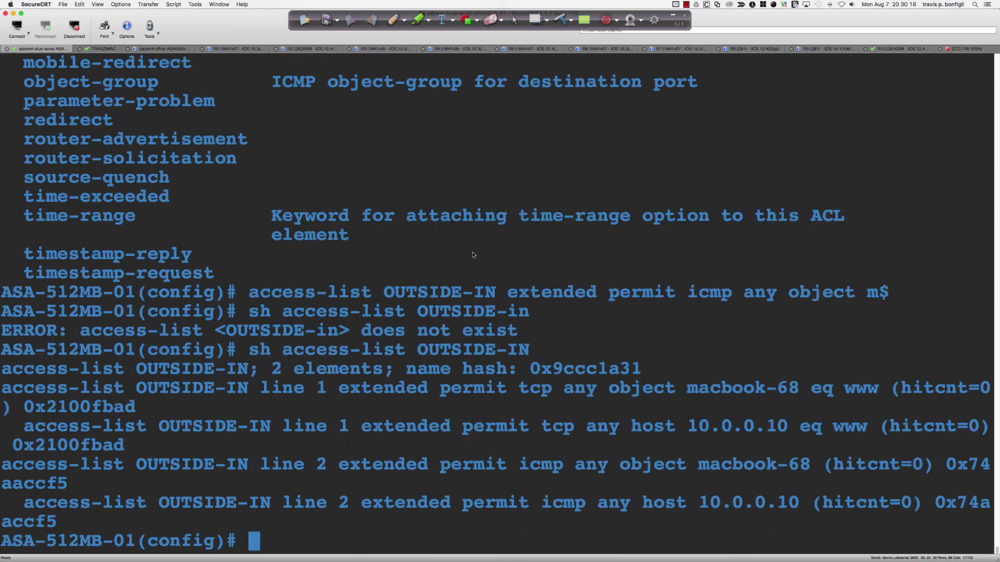
pyautogui.press('Return')
pyautogui.press('Return')
pyautogui.press('Return')
pyautogui.press('Return')
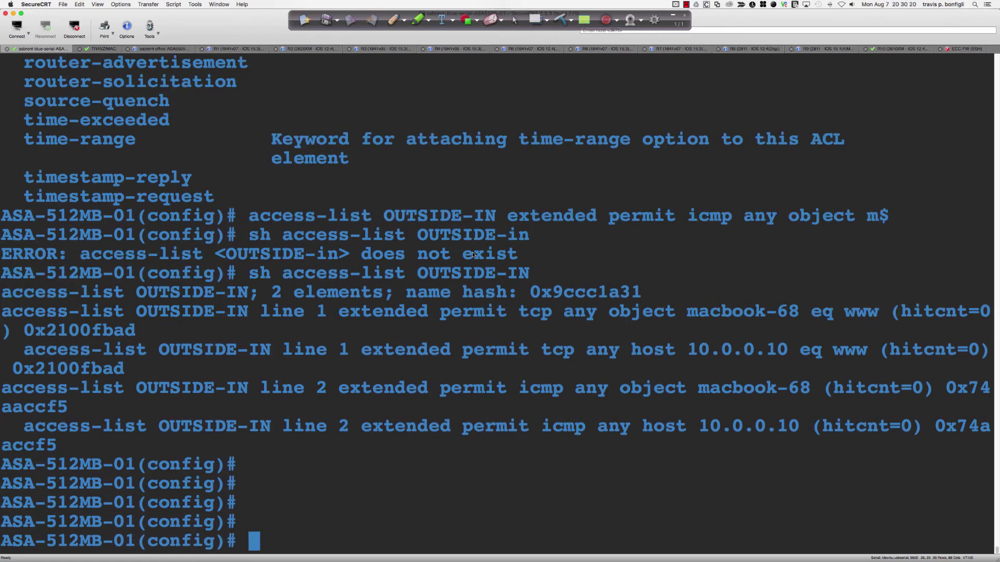
pyautogui.write('access-;ost')
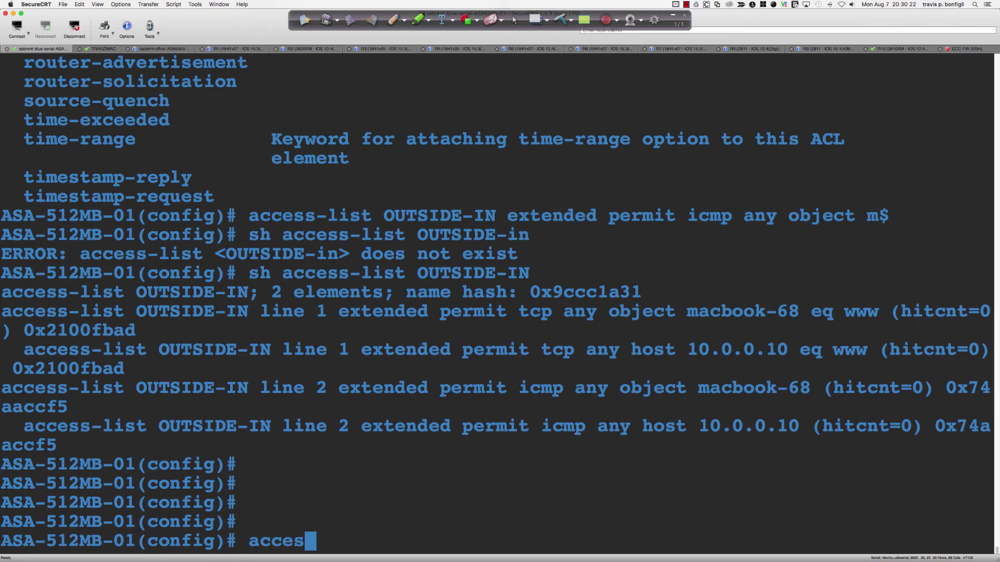
pyautogui.press('BackSpace')
pyautogui.press('BackSpace')
pyautogui.press('BackSpace')
pyautogui.press('BackSpace')
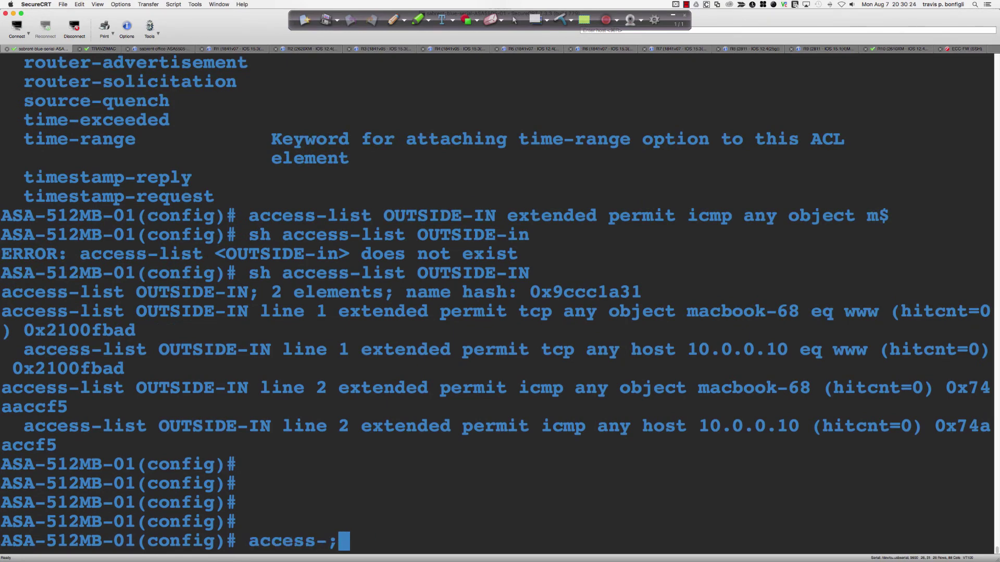
pyautogui.write('list INS')
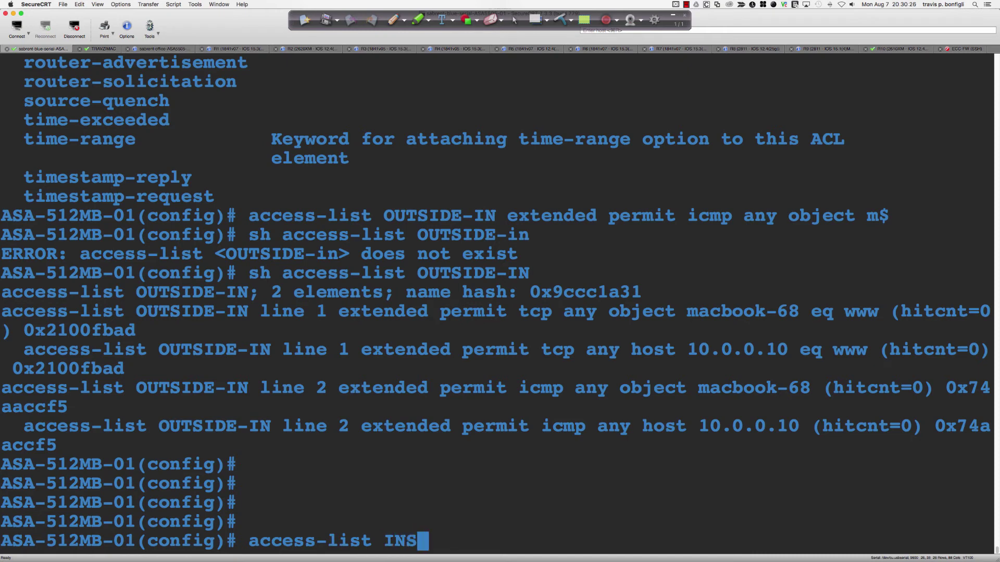
pyautogui.write('IDE-IN ext')
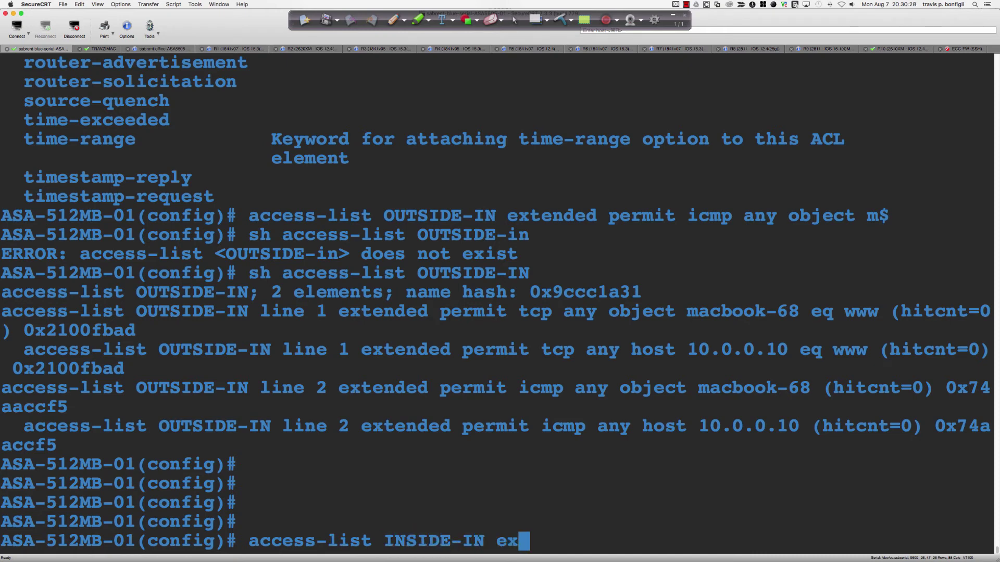
pyautogui.press('Tab')
pyautogui.write('permit ')
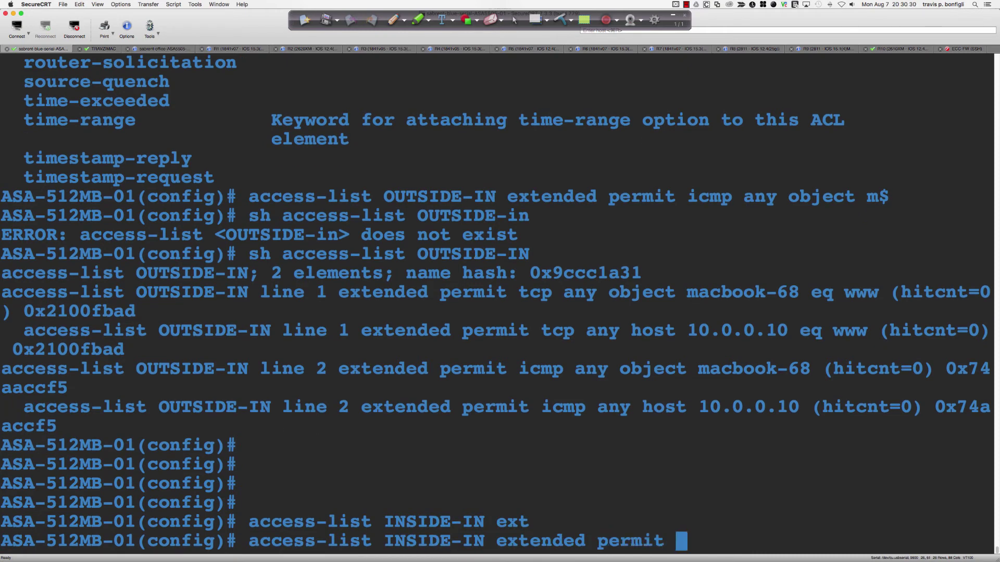
pyautogui.write('icm')
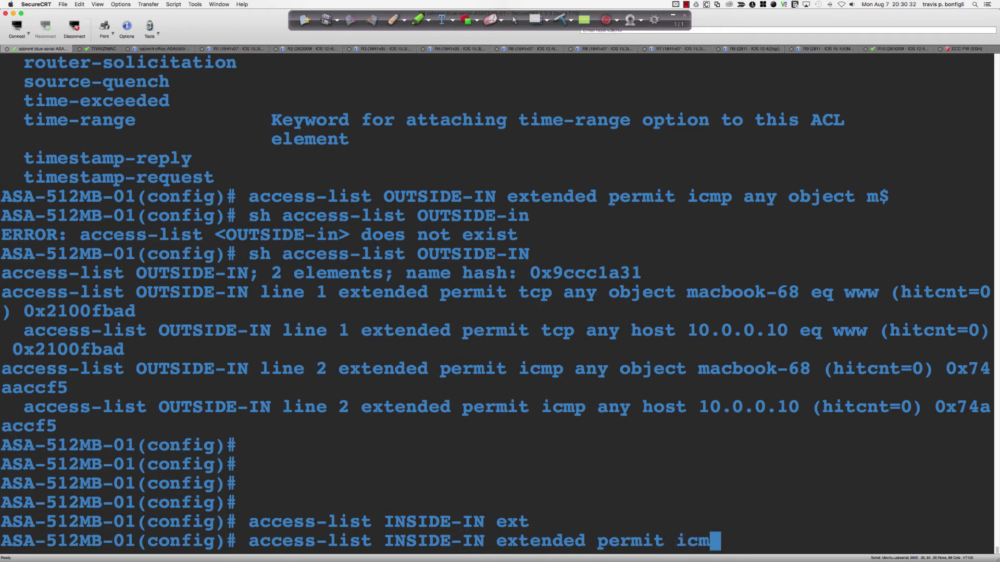
pyautogui.write('p any')
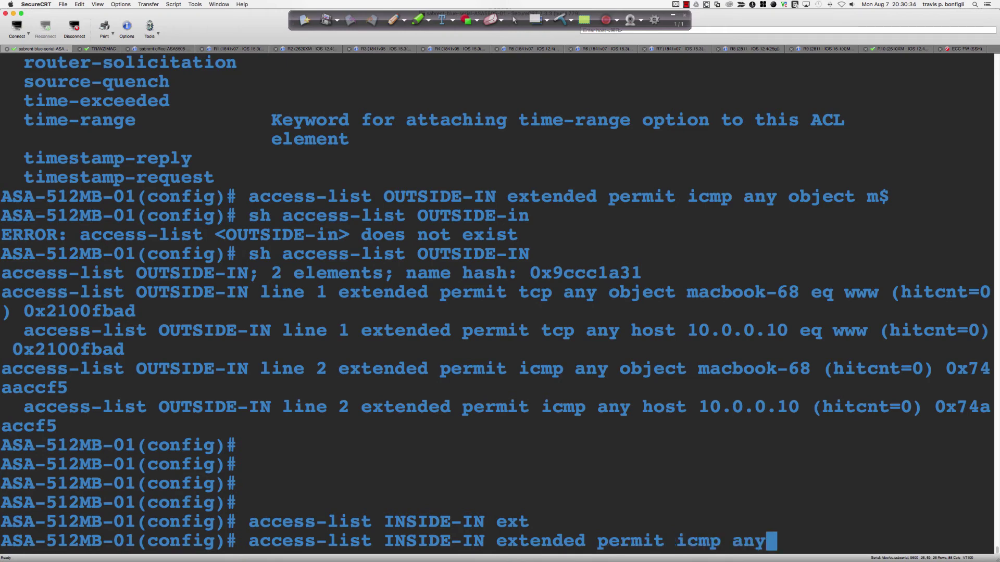
pyautogui.write(' any')
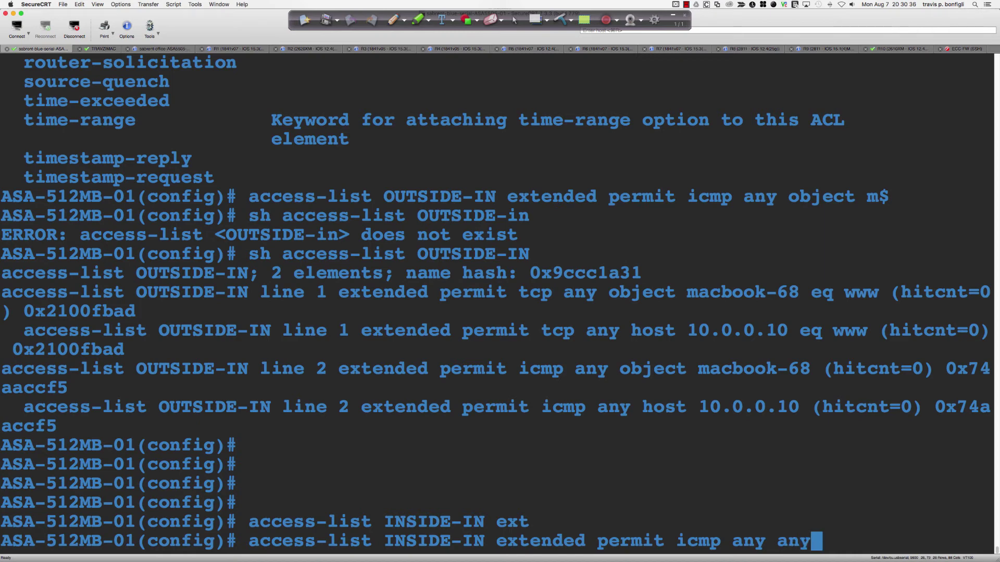
pyautogui.press('Return')
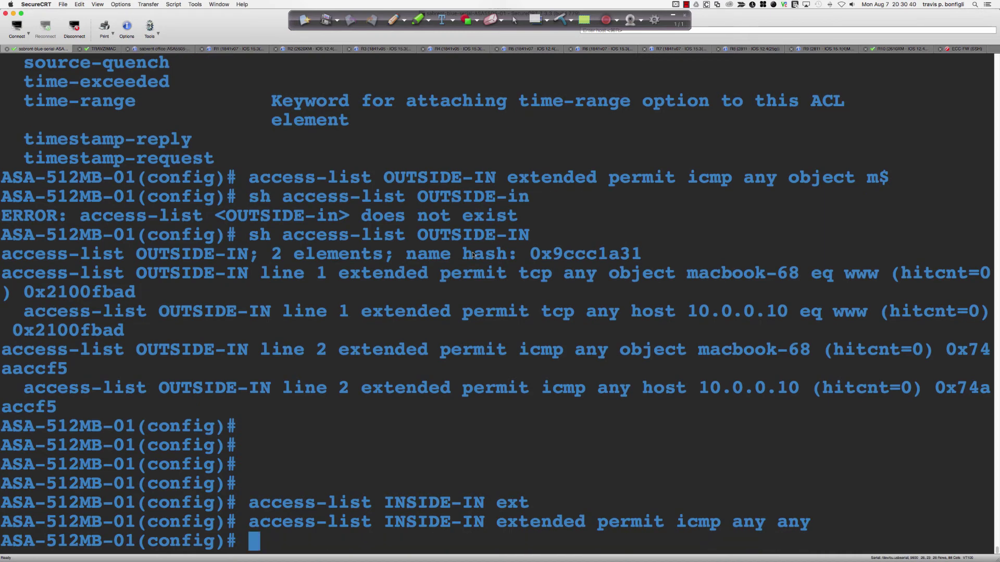
# Apply the INSIDE-IN access list inbound on the inside interface with an access-group command, checking its syntax help.
pyautogui.press('Return')
pyautogui.press('Return')
pyautogui.press('Return')
pyautogui.press('Return')
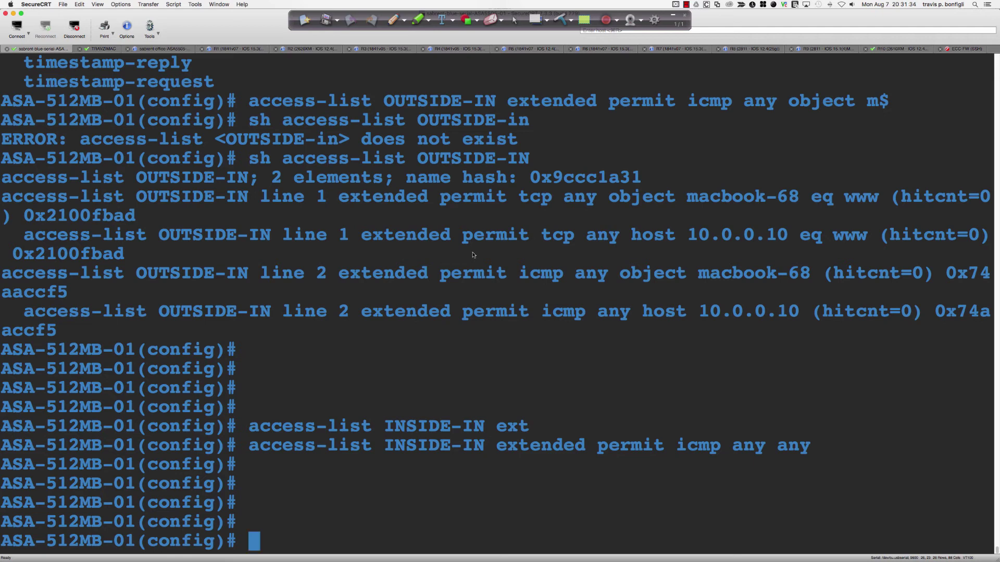
pyautogui.write('access-group ')
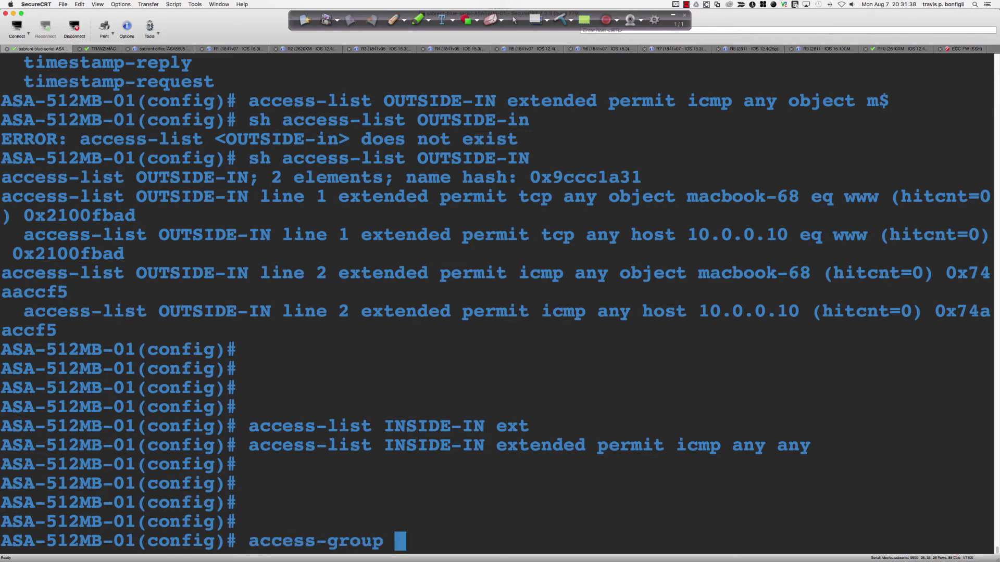
pyautogui.write('?')
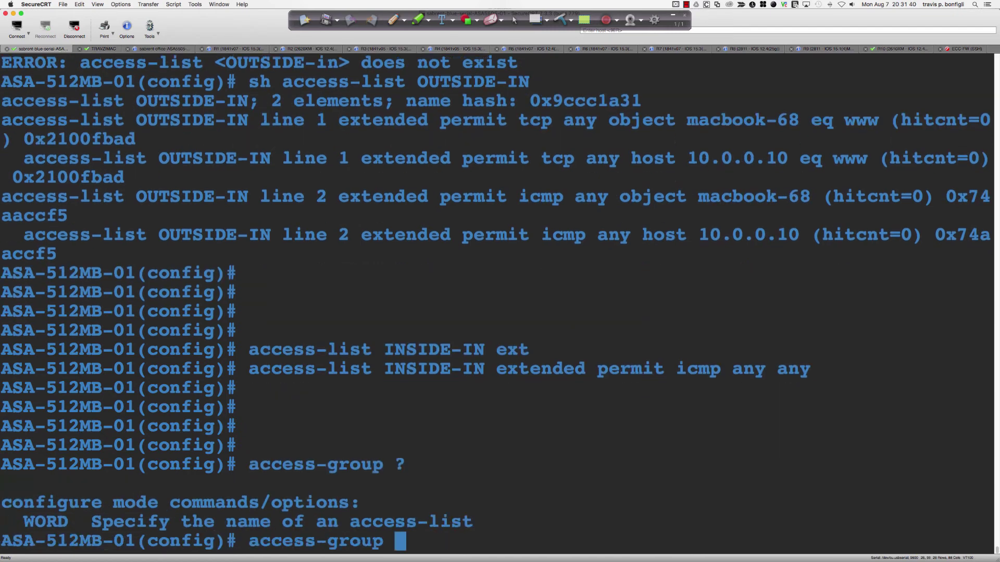
pyautogui.write('INSIDE')
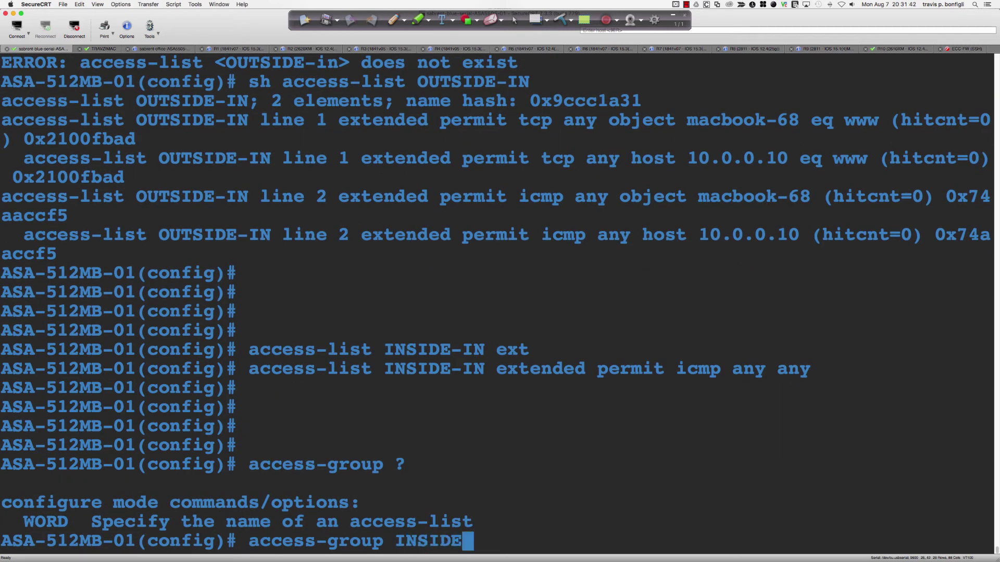
pyautogui.write('-IN in inter')
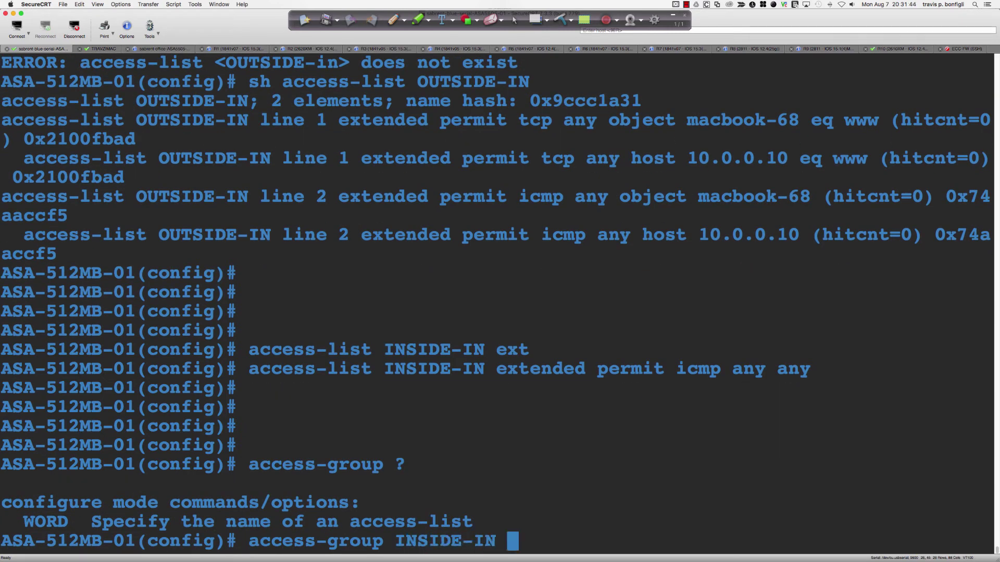
pyautogui.press('Tab')
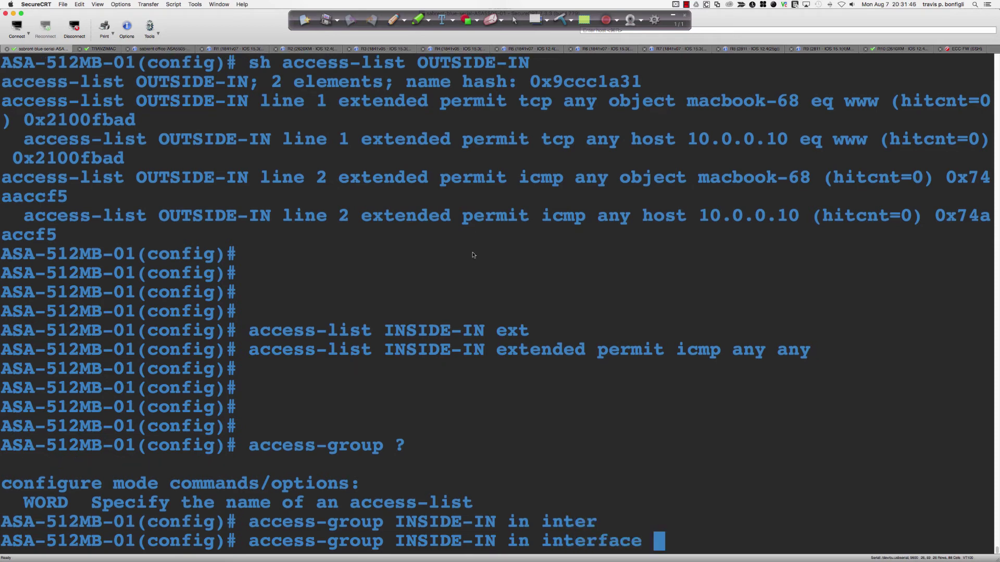
pyautogui.write('inside')
pyautogui.press('Return')
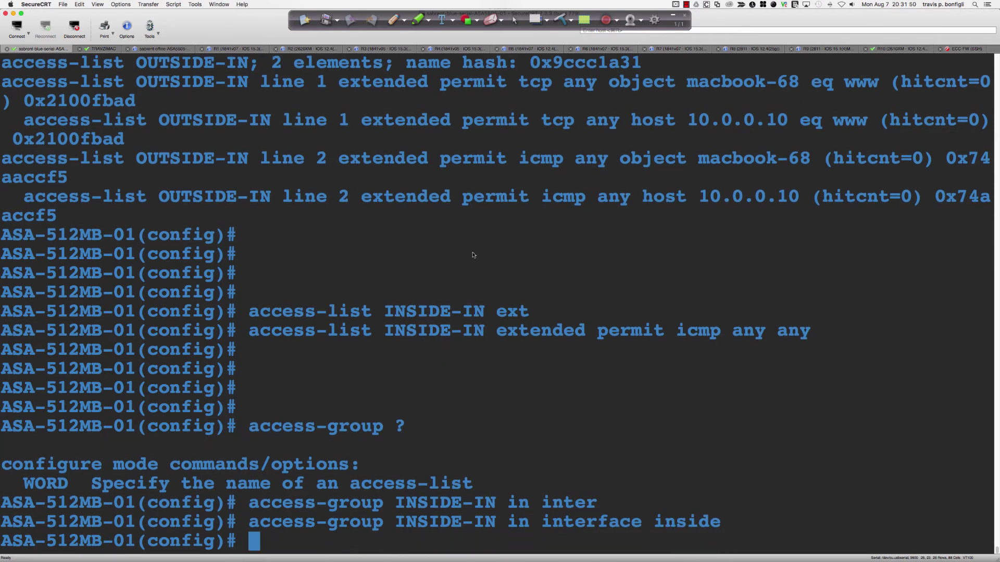
# Switch to VNC Viewer and open the ISP router's home page from its tech-support page in the remote Safari.
pyautogui.press('super+Tab')
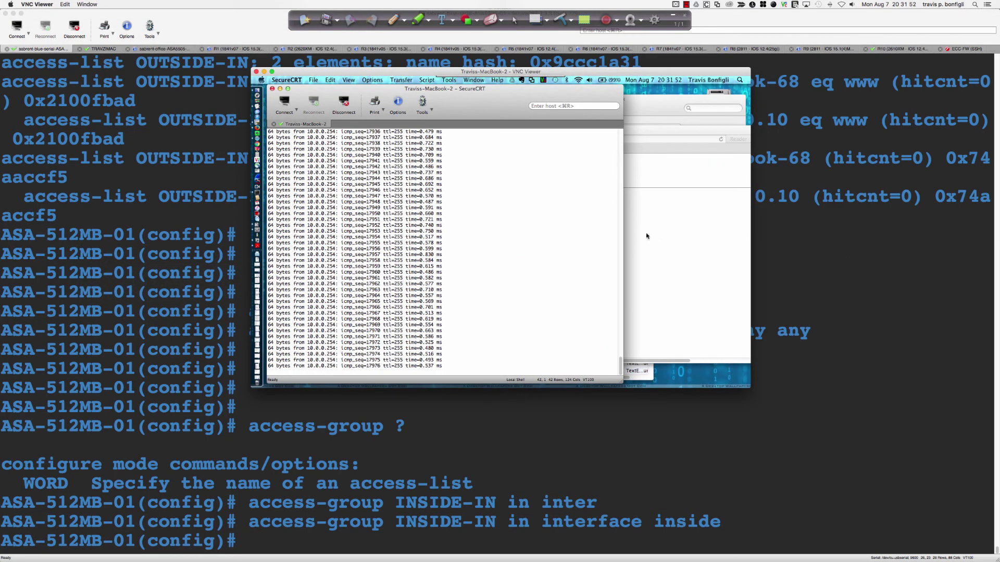
pyautogui.click(646, 235)
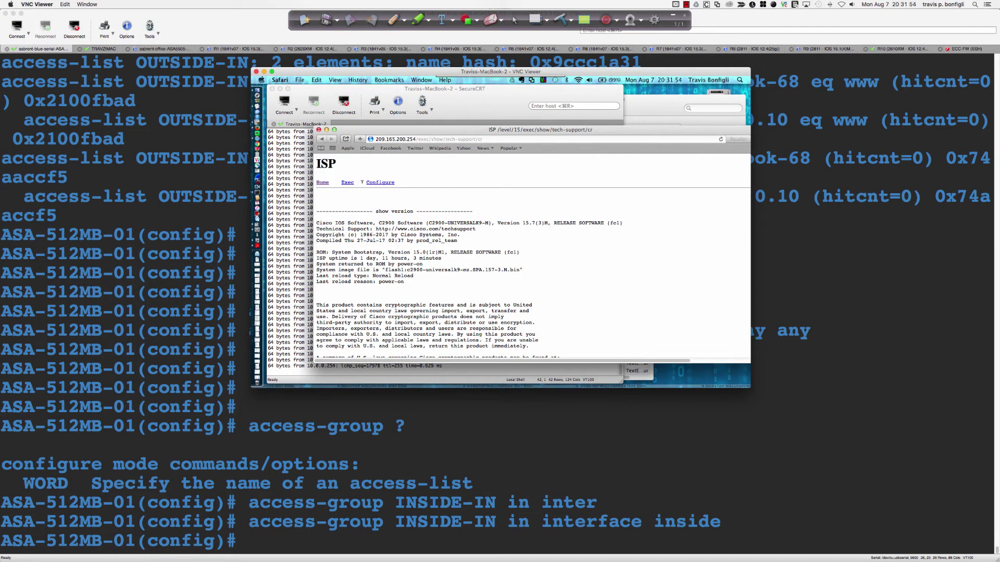
pyautogui.click(324, 184)
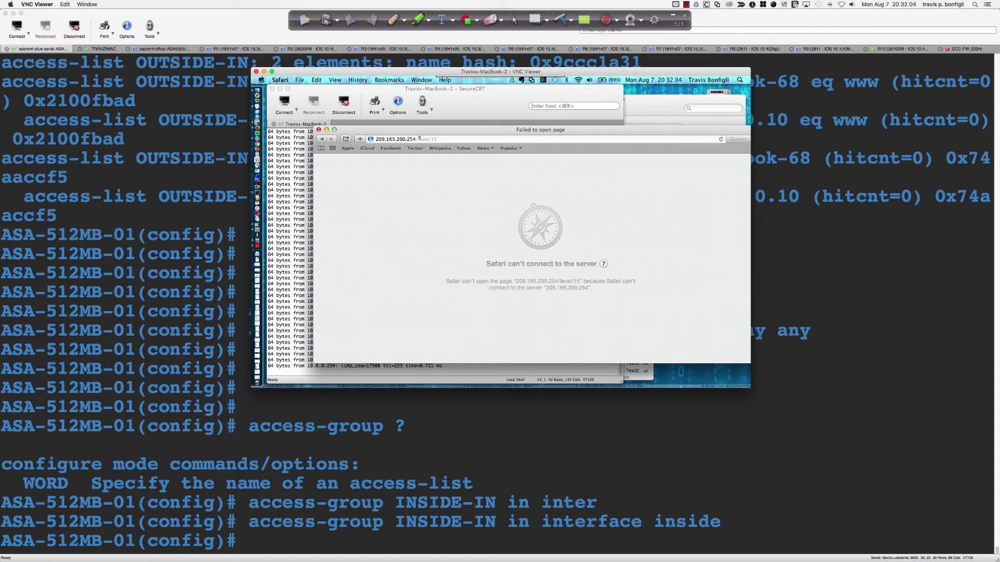
# Trim the address to 209.165.200.254 and try loading the ISP router's web page again.
pyautogui.click(439, 139)
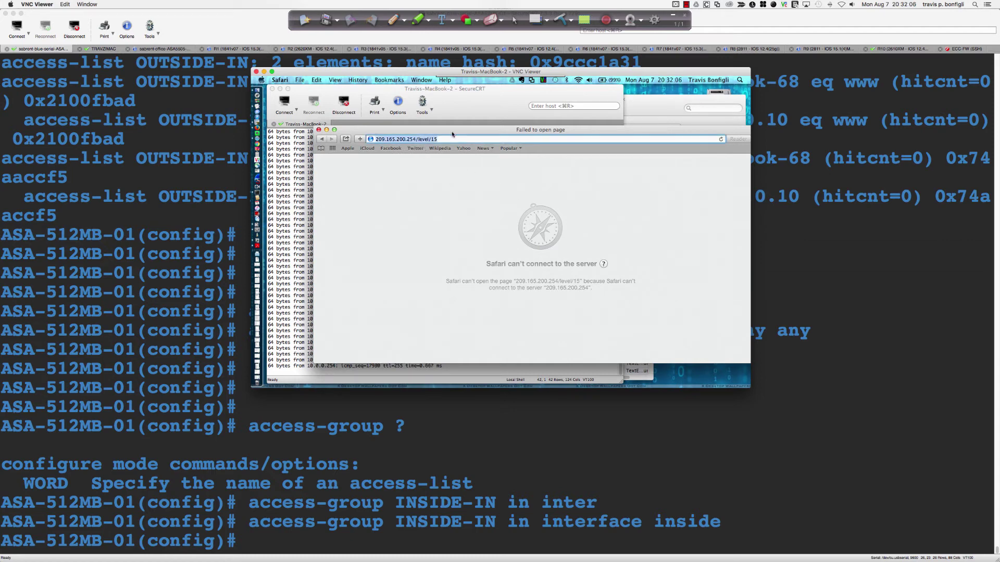
pyautogui.press('BackSpace')
pyautogui.press('BackSpace')
pyautogui.press('BackSpace')
pyautogui.press('BackSpace')
pyautogui.press('BackSpace')
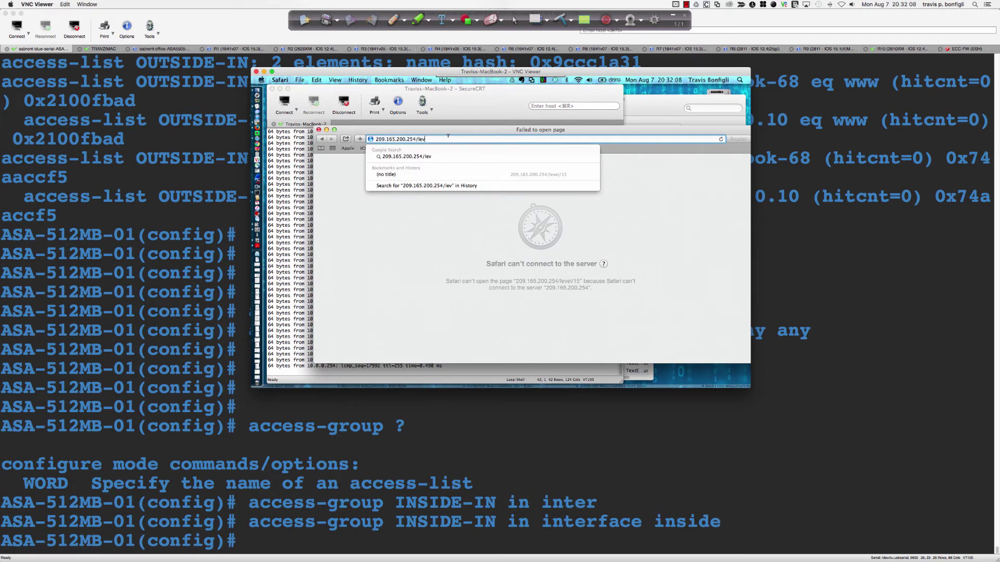
pyautogui.press('BackSpace')
pyautogui.press('BackSpace')
pyautogui.press('BackSpace')
pyautogui.press('BackSpace')
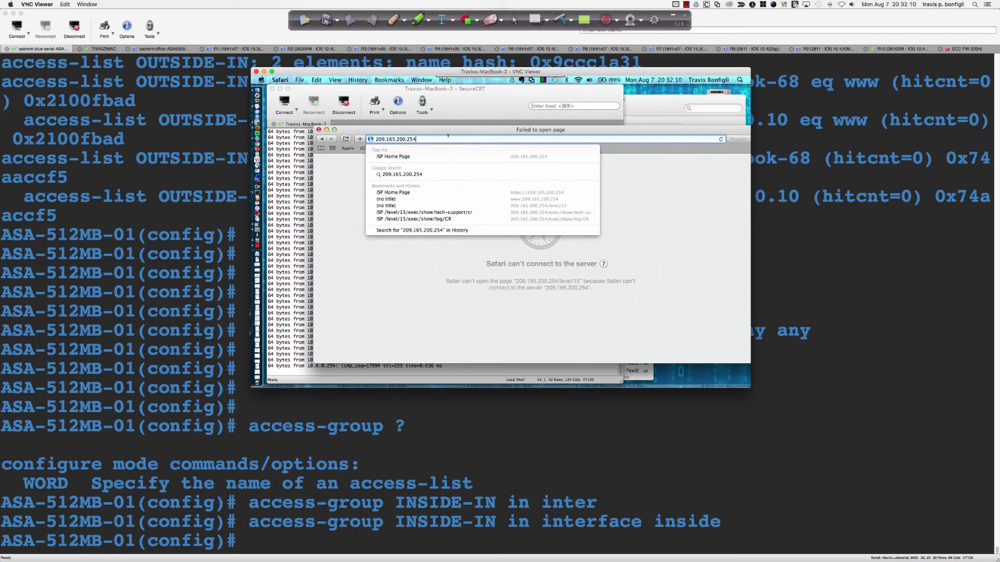
pyautogui.press('Return')
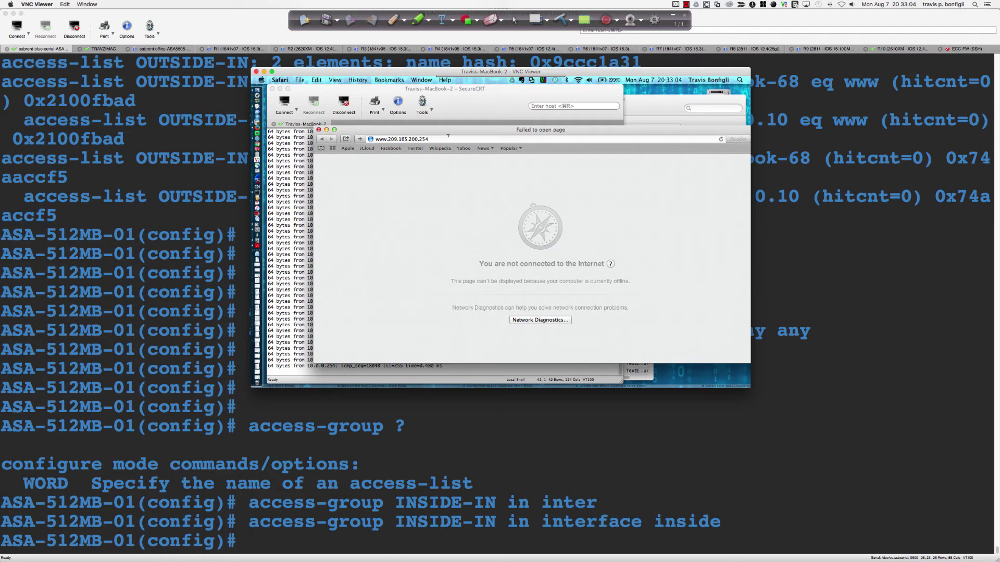
# Return to SecureCRT and ping 209.165.200.254 from the ASA session.
pyautogui.click(591, 464)
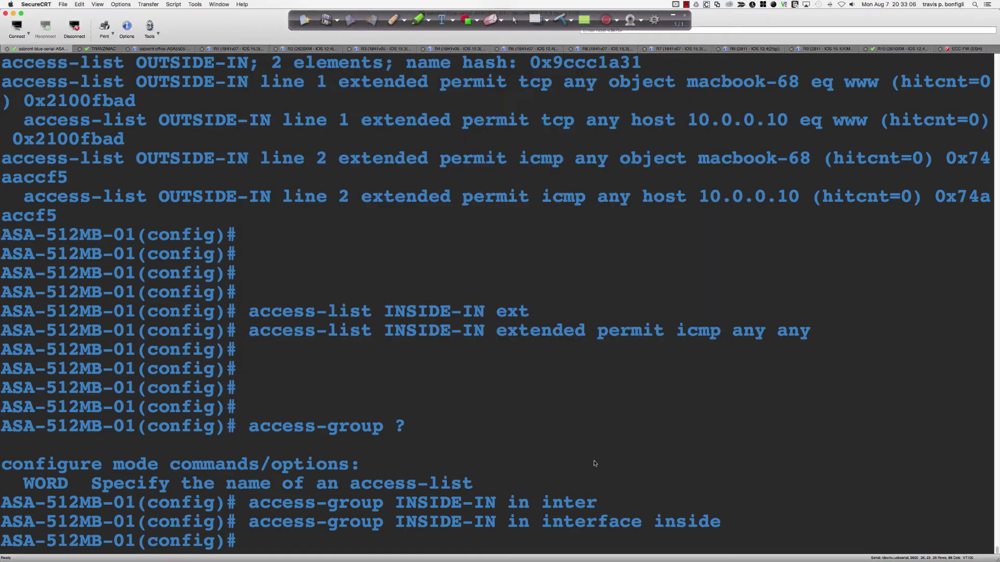
pyautogui.write('ping 209.165.2')
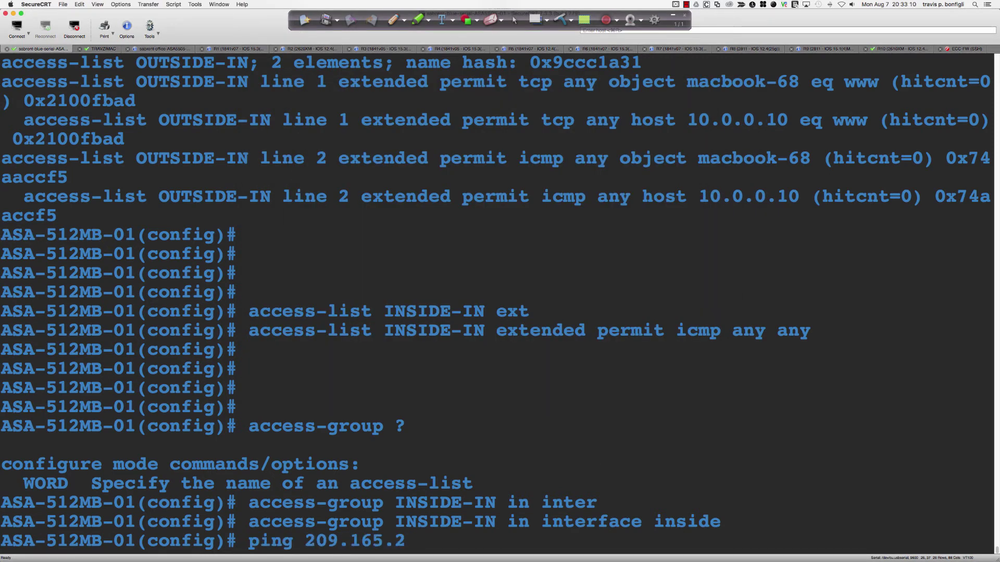
pyautogui.write('00.254')
pyautogui.press('Return')
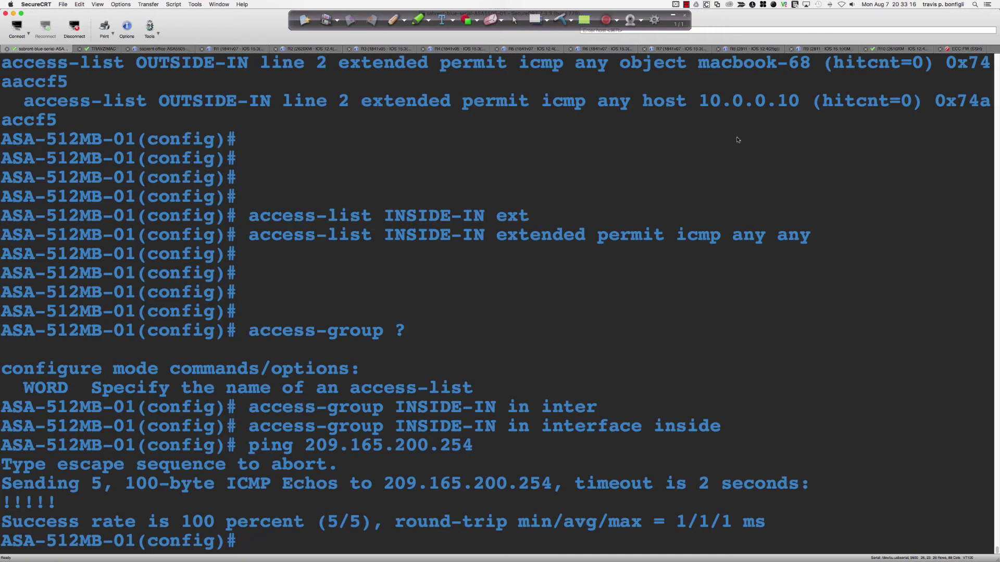
# In the ISP router session, discard the partial access command and exit configuration mode with end.
pyautogui.click(891, 49)
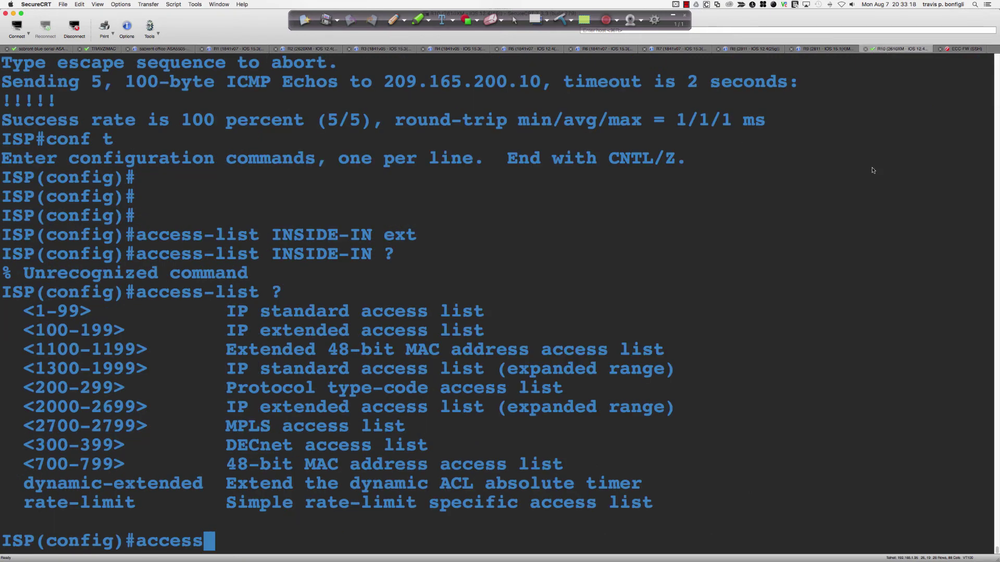
pyautogui.press('BackSpace')
pyautogui.press('BackSpace')
pyautogui.press('BackSpace')
pyautogui.press('BackSpace')
pyautogui.press('BackSpace')
pyautogui.press('BackSpace')
pyautogui.write('oing')
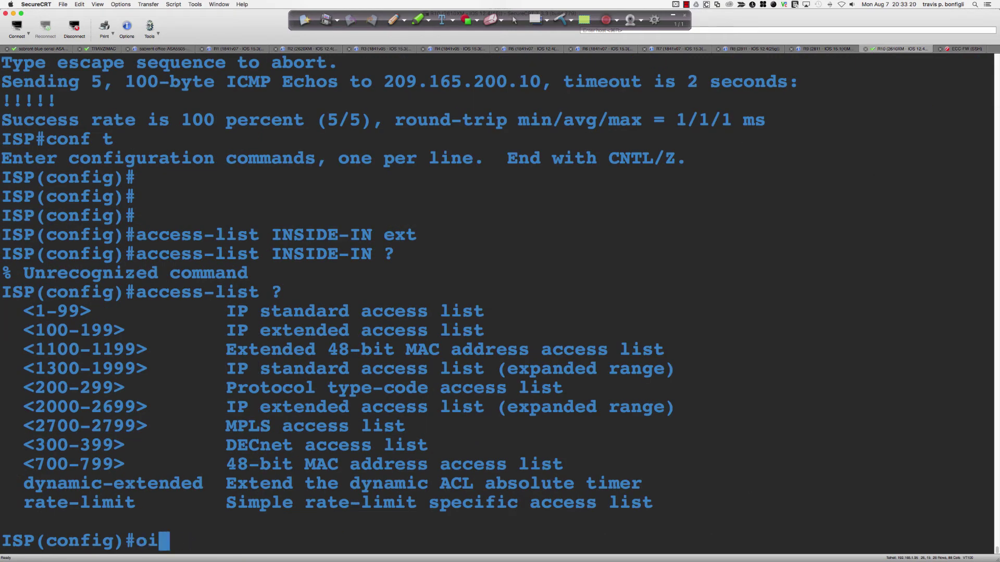
pyautogui.press('BackSpace')
pyautogui.press('BackSpace')
pyautogui.press('BackSpace')
pyautogui.press('BackSpace')
pyautogui.write('end')
pyautogui.press('Return')
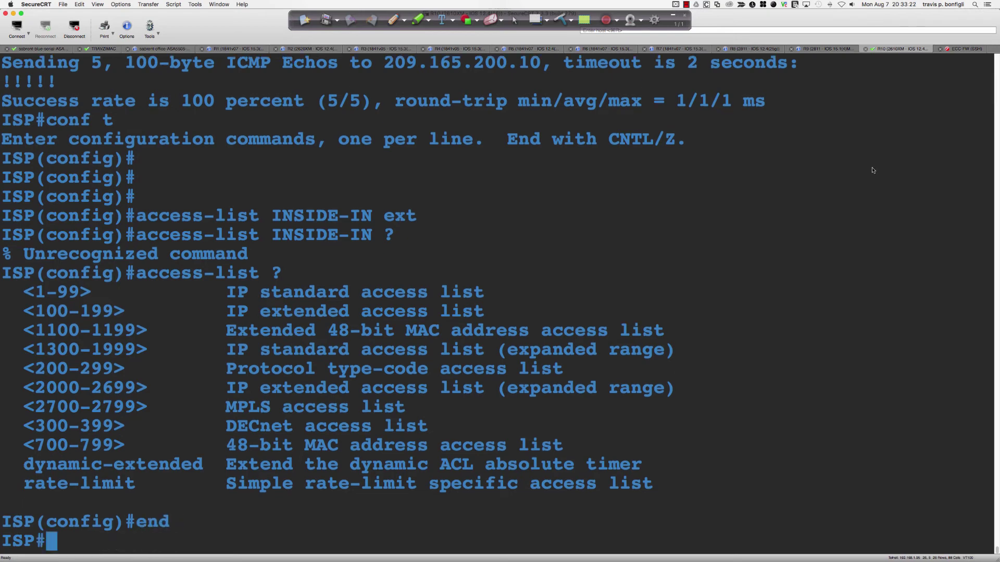
# Ping 209.165.200.10 from the ISP router session.
pyautogui.write('ping 209.165')
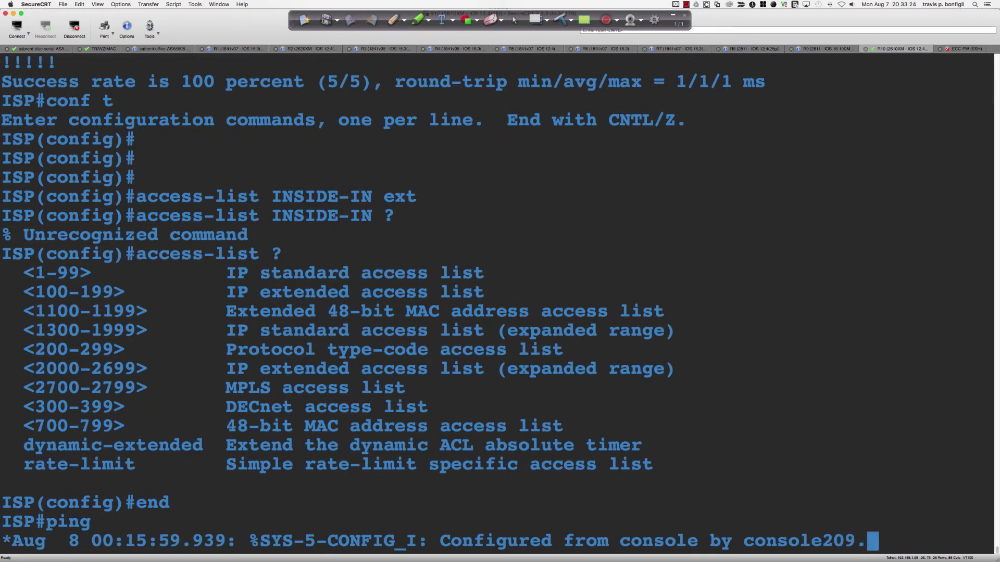
pyautogui.write('.200.10')
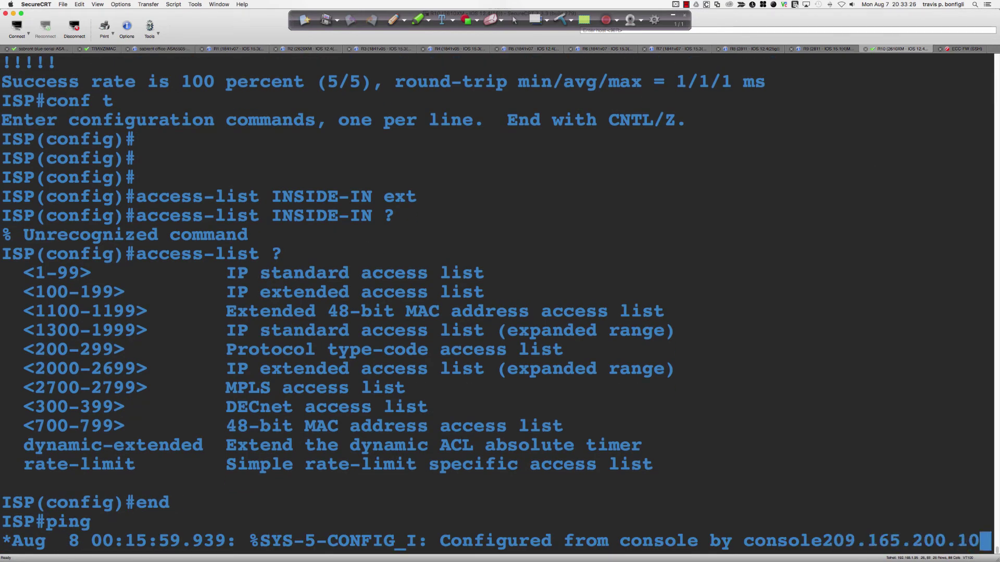
pyautogui.press('Return')
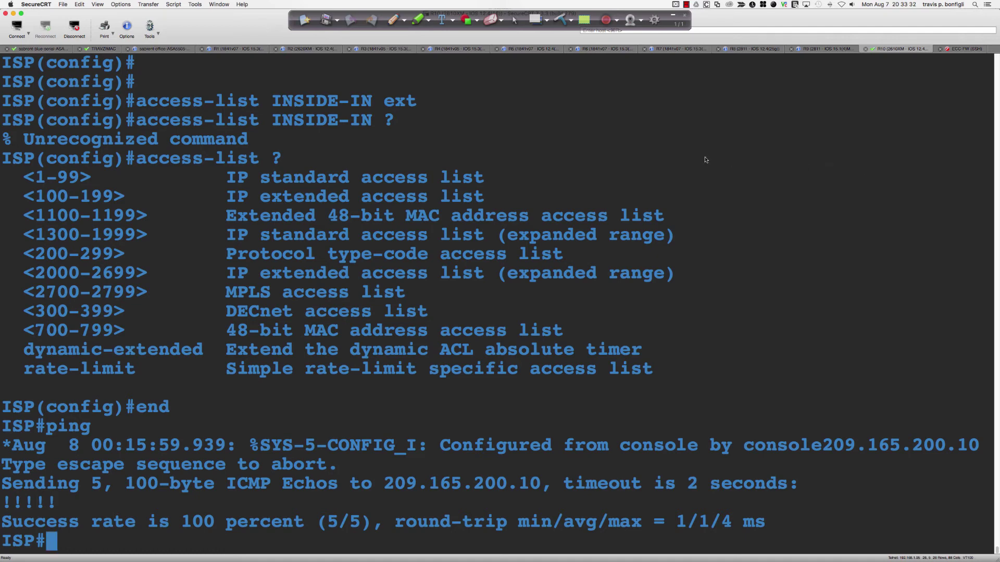
# Switch to ASDM, refresh the configuration from the device, and examine the http and icmp access rules for the outside interface.
pyautogui.press('super+Tab')
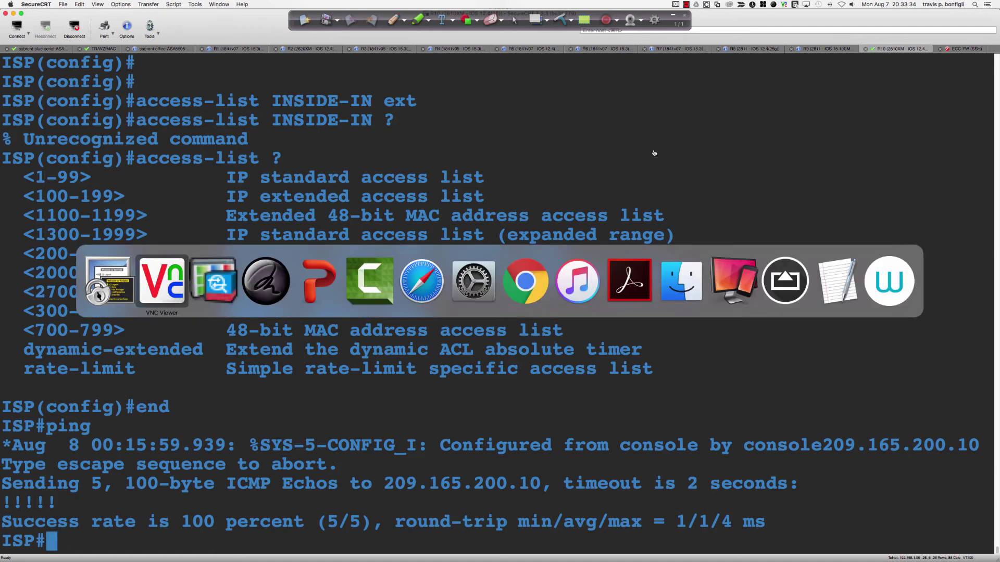
pyautogui.press('super+Tab')
pyautogui.click(517, 328)
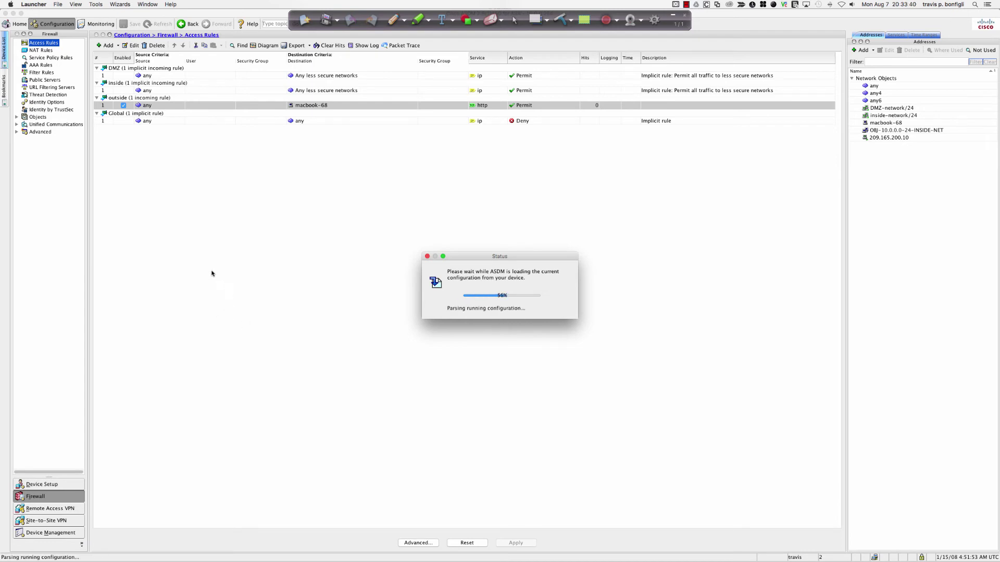
pyautogui.click(122, 101)
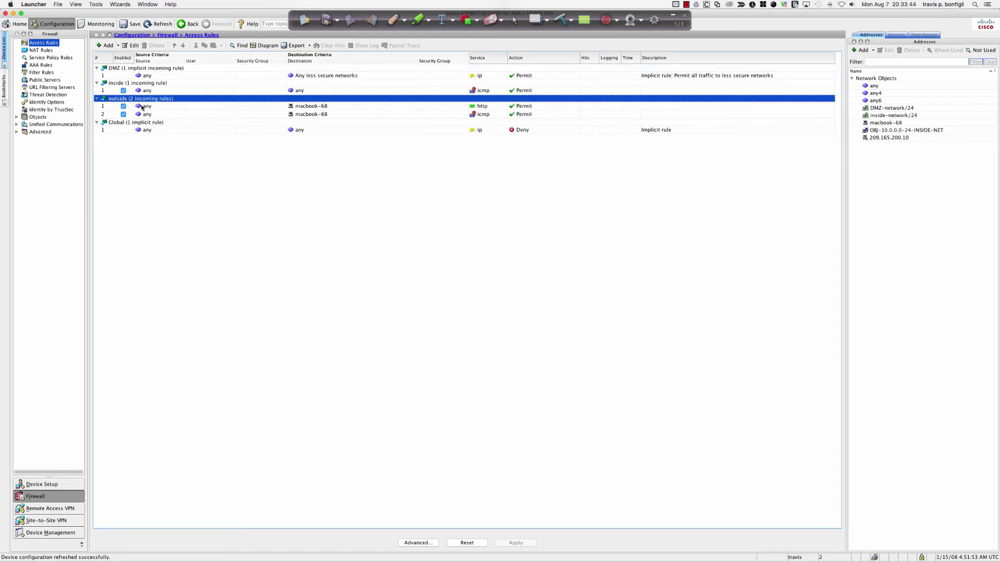
pyautogui.click(146, 107)
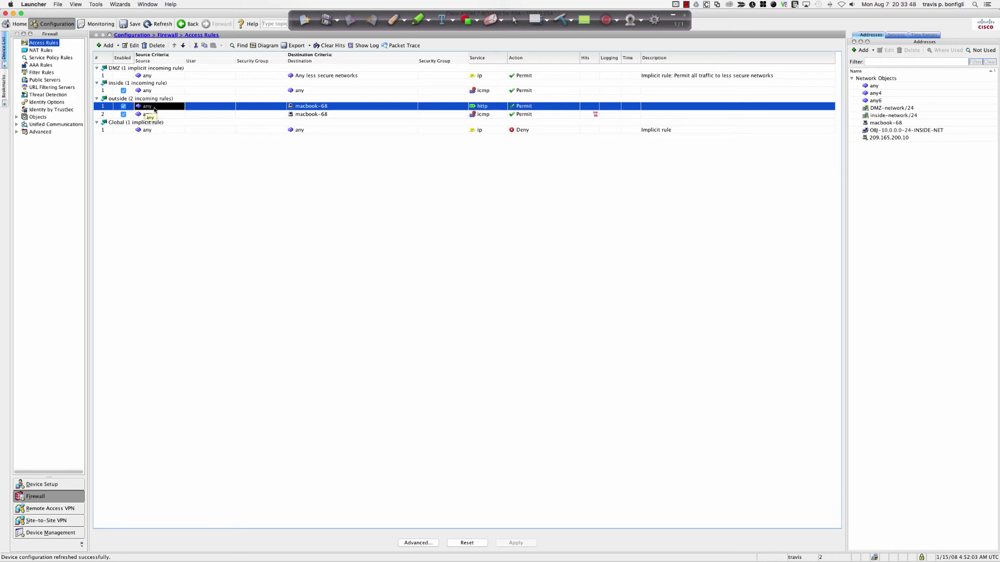
pyautogui.click(152, 115)
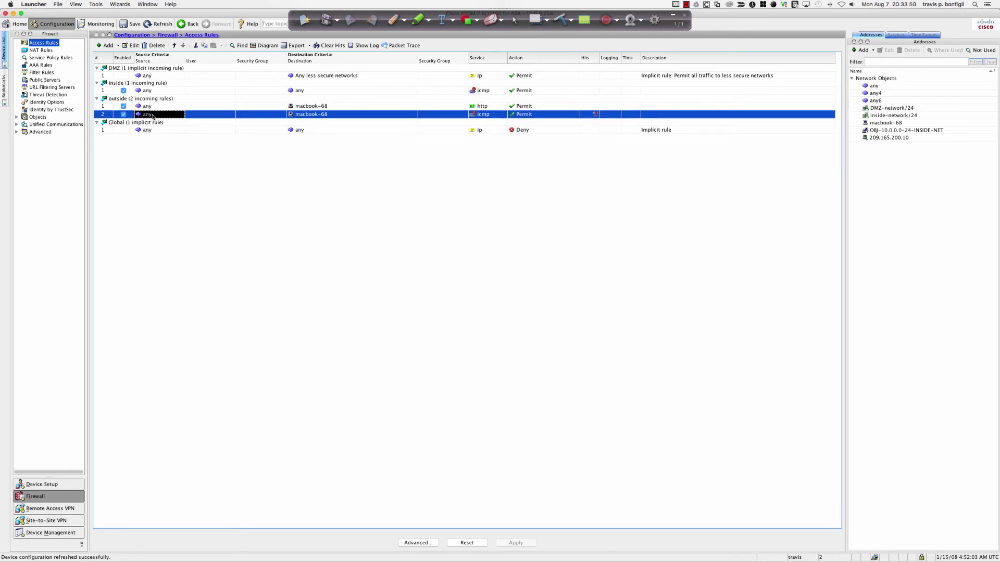
pyautogui.click(148, 99)
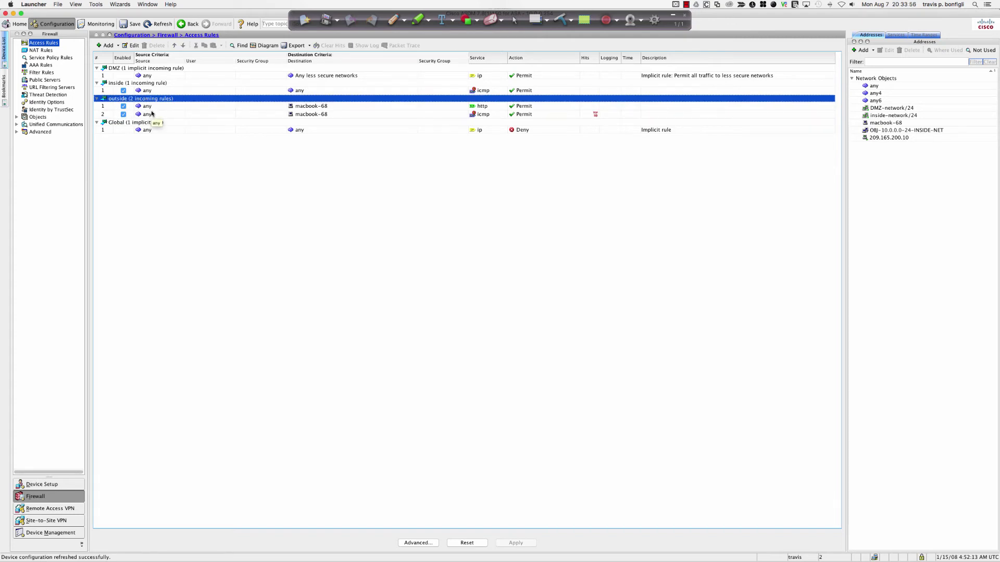
# With Ink2Go's green pen, sketch an ASA box linked to an ISP cloud, with dots for both interfaces and traffic arrows.
pyautogui.click(395, 22)
pyautogui.moveTo(386, 212)
pyautogui.mouseDown()
pyautogui.moveTo(383, 203)
pyautogui.moveTo(509, 196)
pyautogui.moveTo(381, 265)
pyautogui.moveTo(423, 223)
pyautogui.moveTo(464, 243)
pyautogui.moveTo(461, 234)
pyautogui.moveTo(513, 224)
pyautogui.moveTo(670, 210)
pyautogui.mouseUp()
pyautogui.moveTo(720, 174)
pyautogui.mouseDown()
pyautogui.moveTo(710, 196)
pyautogui.moveTo(776, 216)
pyautogui.moveTo(746, 150)
pyautogui.moveTo(762, 177)
pyautogui.moveTo(758, 200)
pyautogui.moveTo(778, 172)
pyautogui.moveTo(788, 203)
pyautogui.mouseUp()
pyautogui.moveTo(664, 211); pyautogui.dragTo(756, 213)
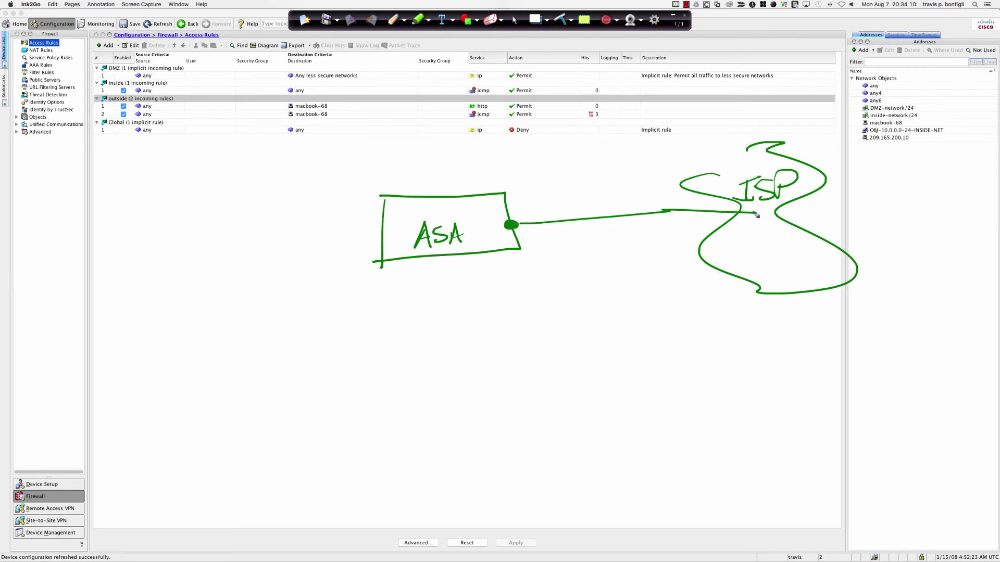
pyautogui.moveTo(566, 212)
pyautogui.mouseDown()
pyautogui.moveTo(521, 213)
pyautogui.moveTo(523, 233)
pyautogui.mouseUp()
pyautogui.moveTo(386, 234); pyautogui.dragTo(382, 240)
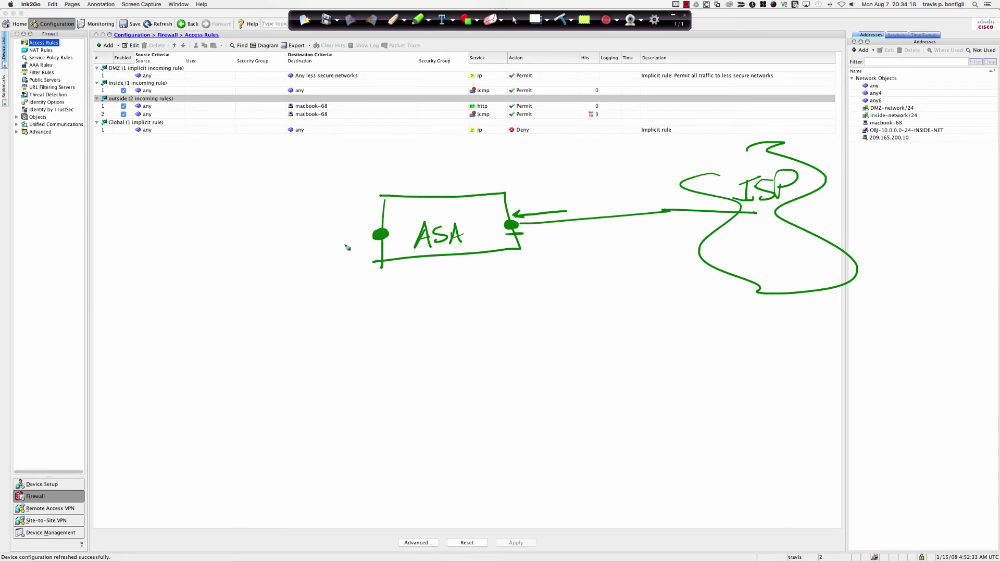
pyautogui.moveTo(300, 249)
pyautogui.mouseDown()
pyautogui.moveTo(402, 230)
pyautogui.moveTo(508, 229)
pyautogui.mouseUp()
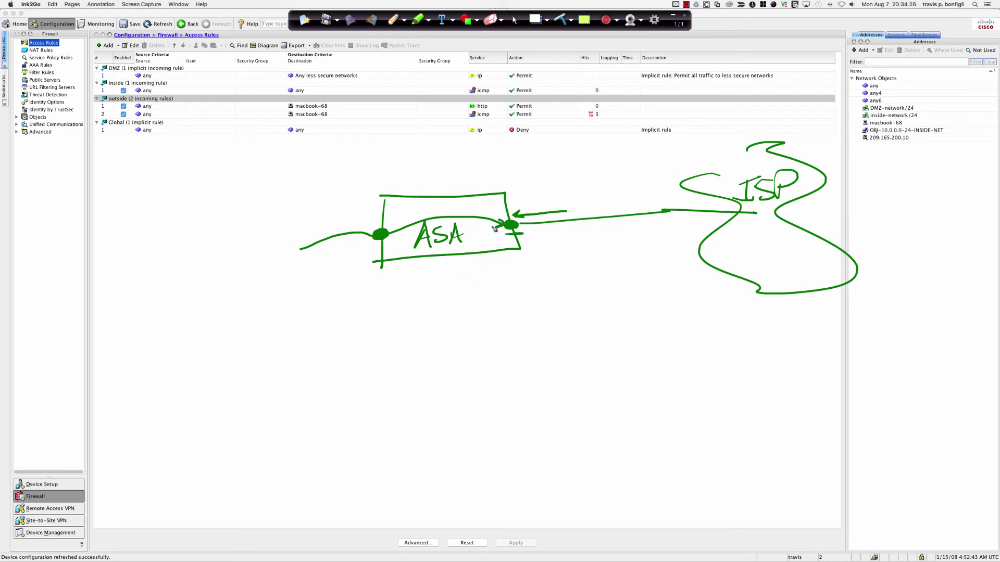
# Add red arrows for traffic into both ASA interfaces and through to the outside, and clear all annotations.
pyautogui.click(404, 22)
pyautogui.click(406, 35)
pyautogui.moveTo(592, 215)
pyautogui.mouseDown()
pyautogui.moveTo(518, 222)
pyautogui.moveTo(534, 229)
pyautogui.mouseUp()
pyautogui.moveTo(295, 230)
pyautogui.mouseDown()
pyautogui.moveTo(371, 236)
pyautogui.moveTo(364, 230)
pyautogui.mouseUp()
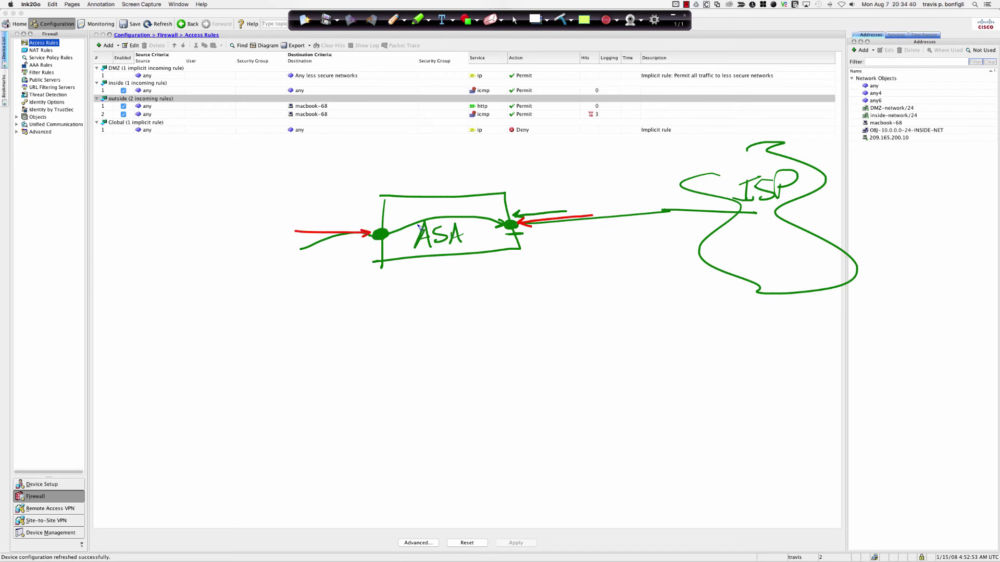
pyautogui.moveTo(391, 241); pyautogui.dragTo(497, 235)
pyautogui.moveTo(430, 239); pyautogui.dragTo(564, 231)
pyautogui.moveTo(517, 180); pyautogui.dragTo(517, 210)
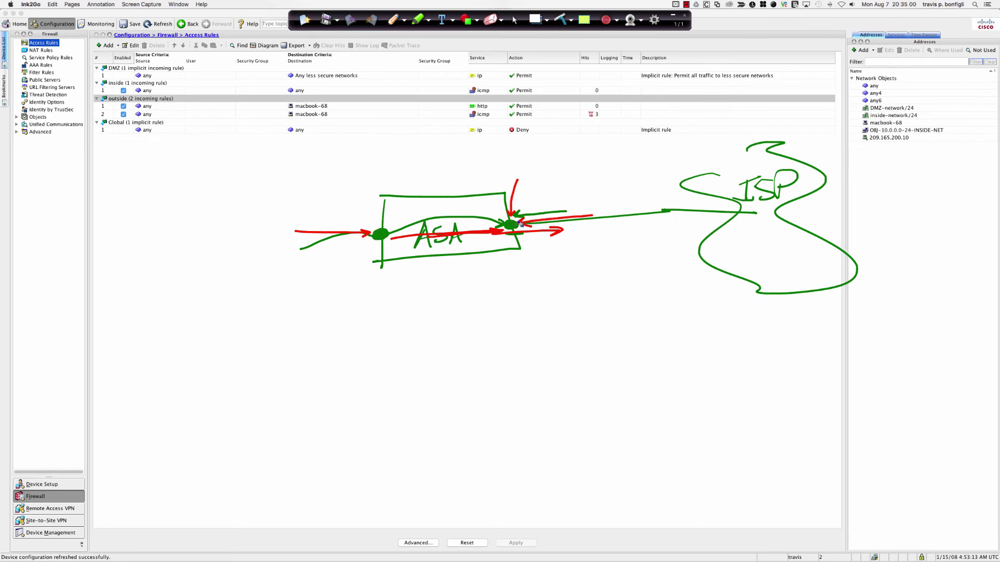
pyautogui.click(561, 21)
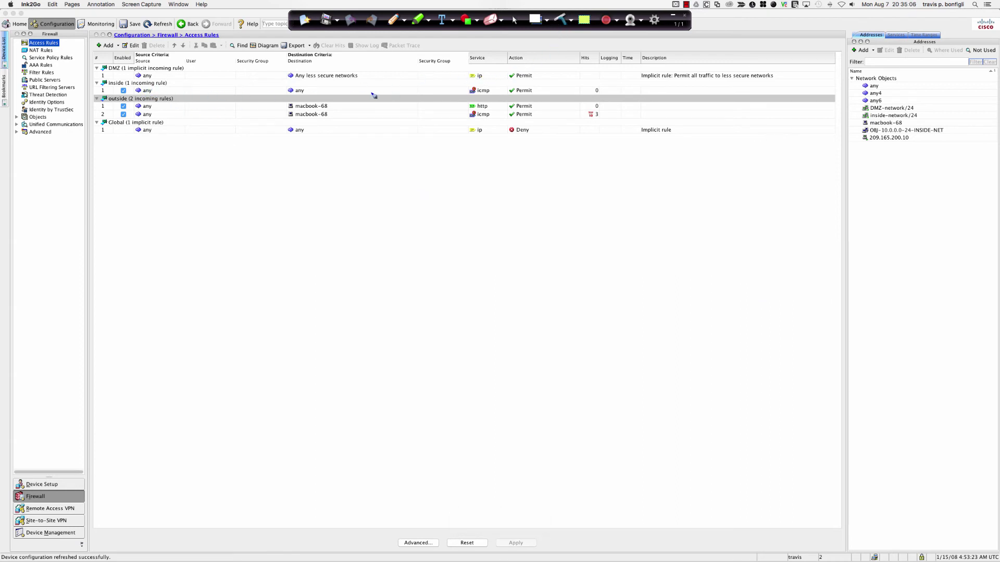
# Circle the source, destination and icmp service of the inside access rule in red, mark the outside rules' hits, and clear the annotations.
pyautogui.moveTo(136, 90)
pyautogui.mouseDown()
pyautogui.moveTo(140, 99)
pyautogui.moveTo(157, 85)
pyautogui.mouseUp()
pyautogui.moveTo(307, 86)
pyautogui.mouseDown()
pyautogui.moveTo(287, 96)
pyautogui.moveTo(311, 83)
pyautogui.mouseUp()
pyautogui.moveTo(484, 84)
pyautogui.mouseDown()
pyautogui.moveTo(463, 95)
pyautogui.moveTo(498, 92)
pyautogui.moveTo(481, 85)
pyautogui.mouseUp()
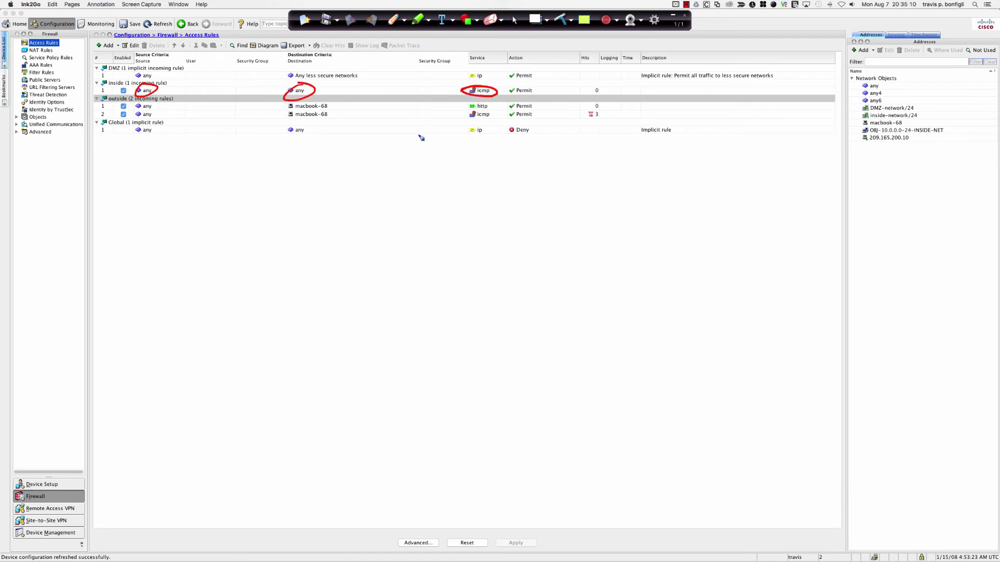
pyautogui.moveTo(597, 107); pyautogui.dragTo(600, 106)
pyautogui.press('super+BackSpace')
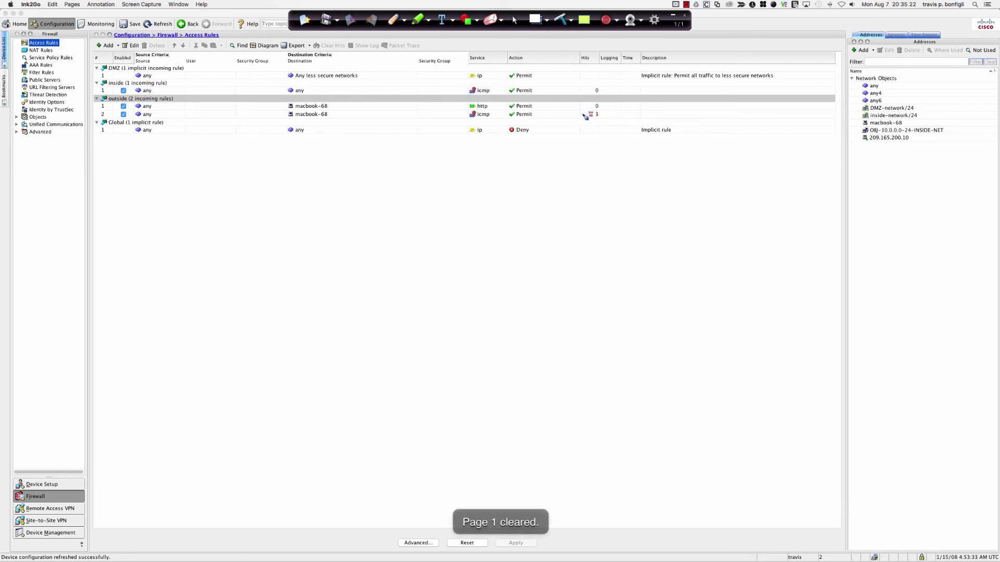
# Mark the hits of the outside icmp rule and circle the Global implicit rule, clear the annotations and return to the normal pointer.
pyautogui.moveTo(583, 116); pyautogui.dragTo(594, 118)
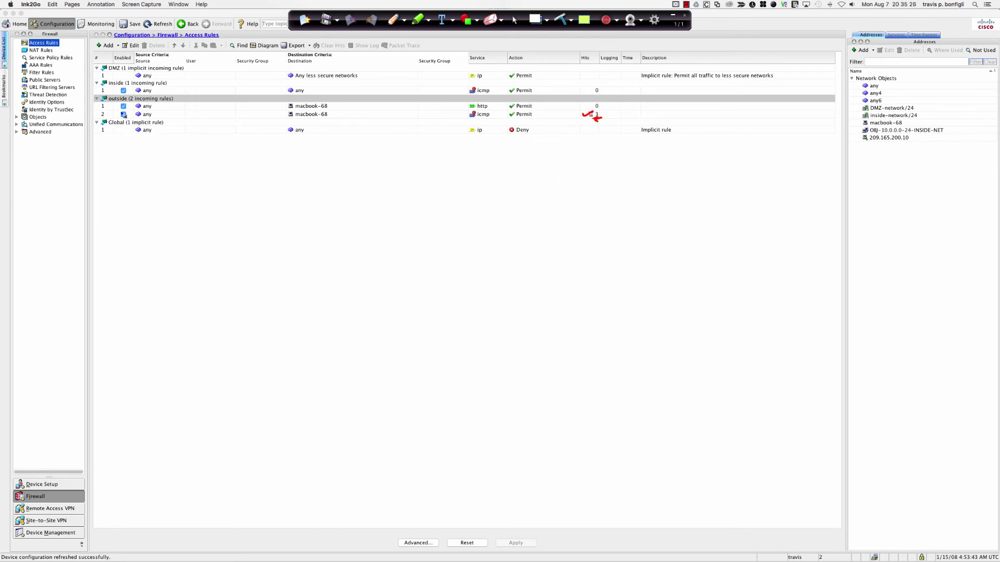
pyautogui.moveTo(123, 112)
pyautogui.mouseDown()
pyautogui.moveTo(88, 130)
pyautogui.moveTo(174, 127)
pyautogui.moveTo(106, 119)
pyautogui.mouseUp()
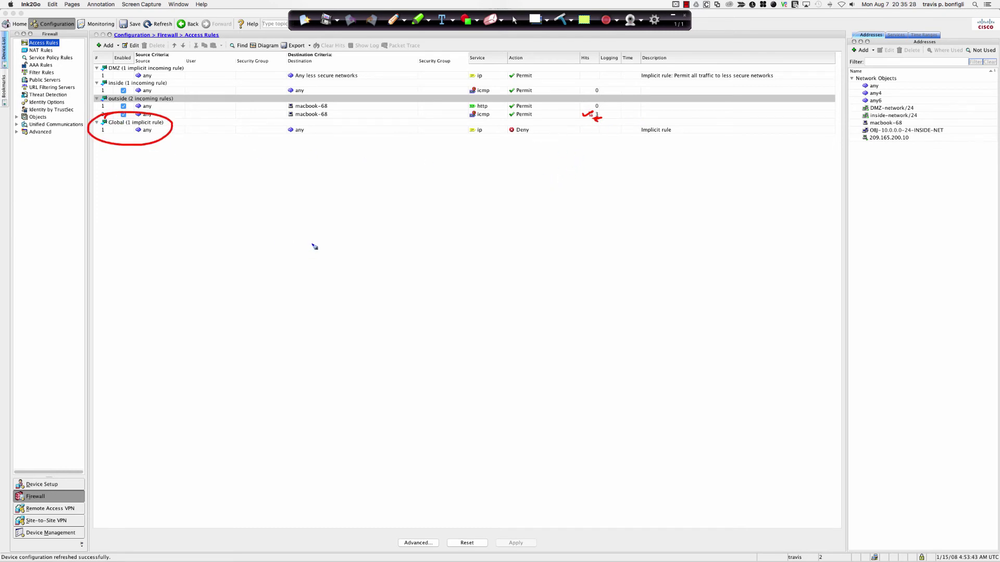
pyautogui.click(562, 21)
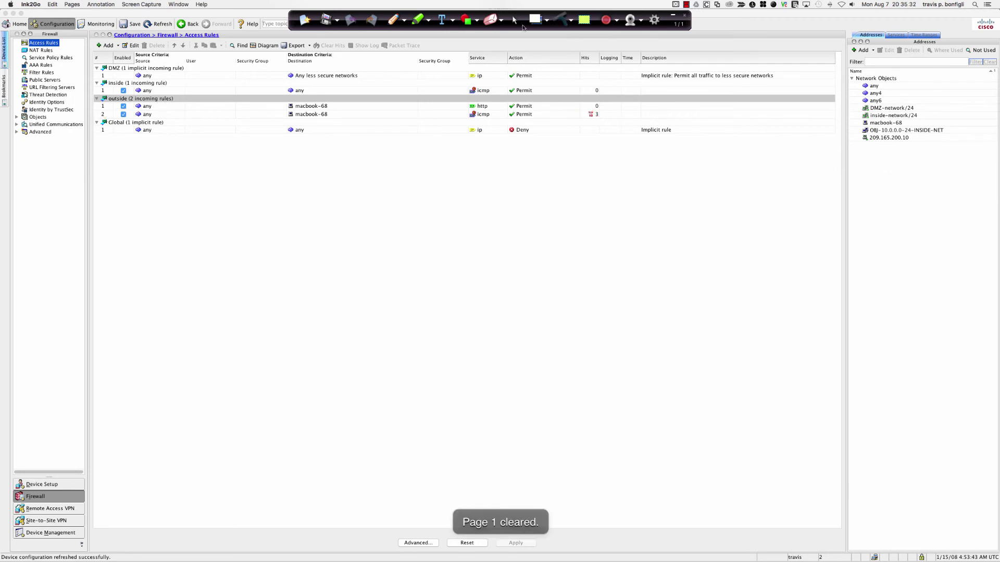
pyautogui.click(517, 20)
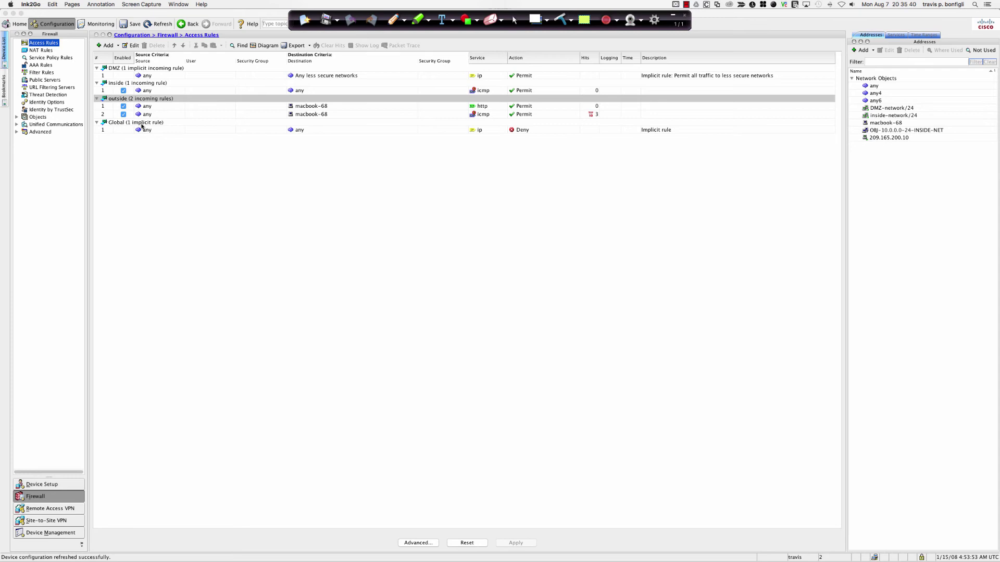
# Start a new global access rule that permits traffic on any interface, with any as source and destination.
pyautogui.click(126, 123)
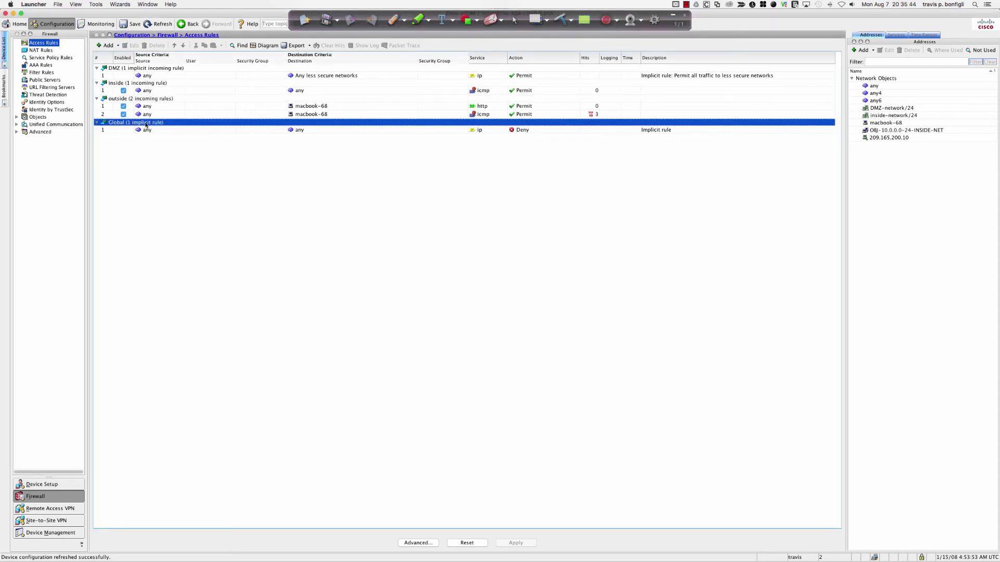
pyautogui.click(112, 48)
pyautogui.click(129, 57)
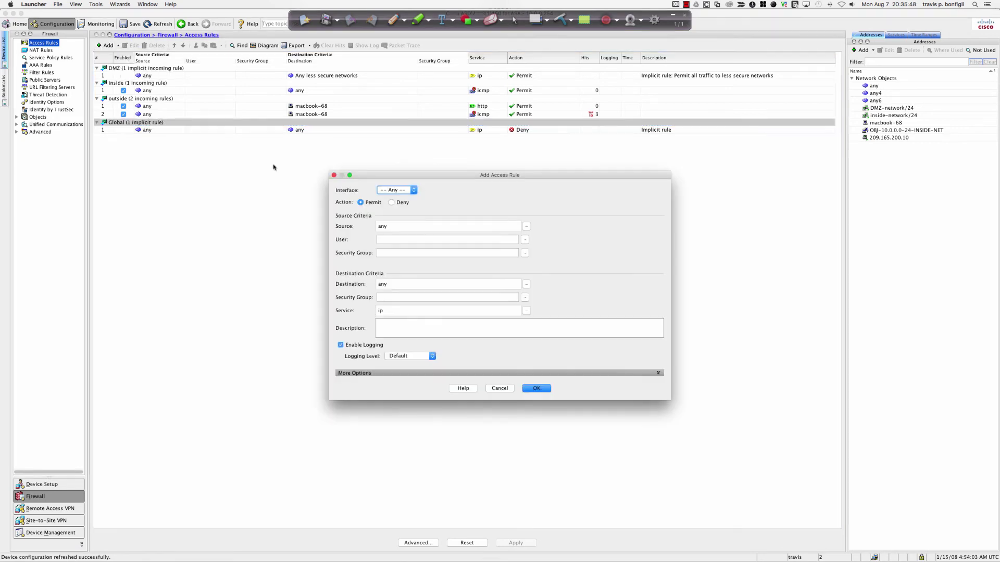
pyautogui.click(399, 191)
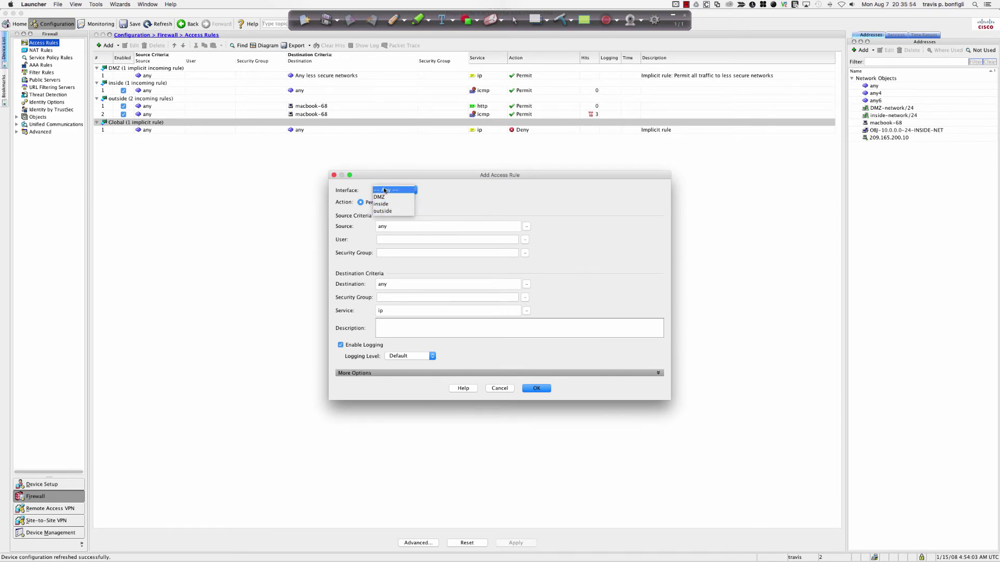
pyautogui.click(386, 190)
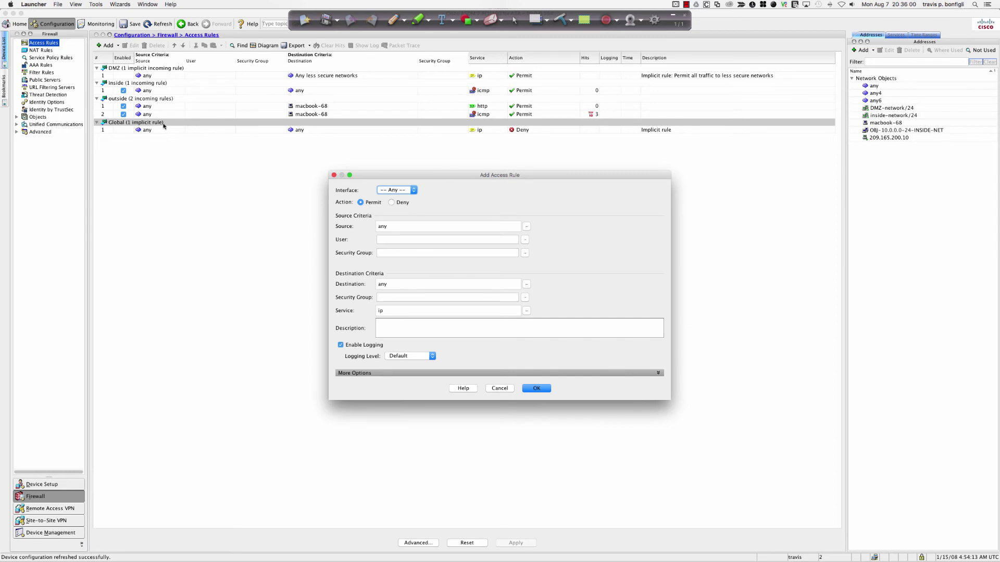
pyautogui.click(385, 226)
pyautogui.moveTo(389, 227); pyautogui.dragTo(374, 228)
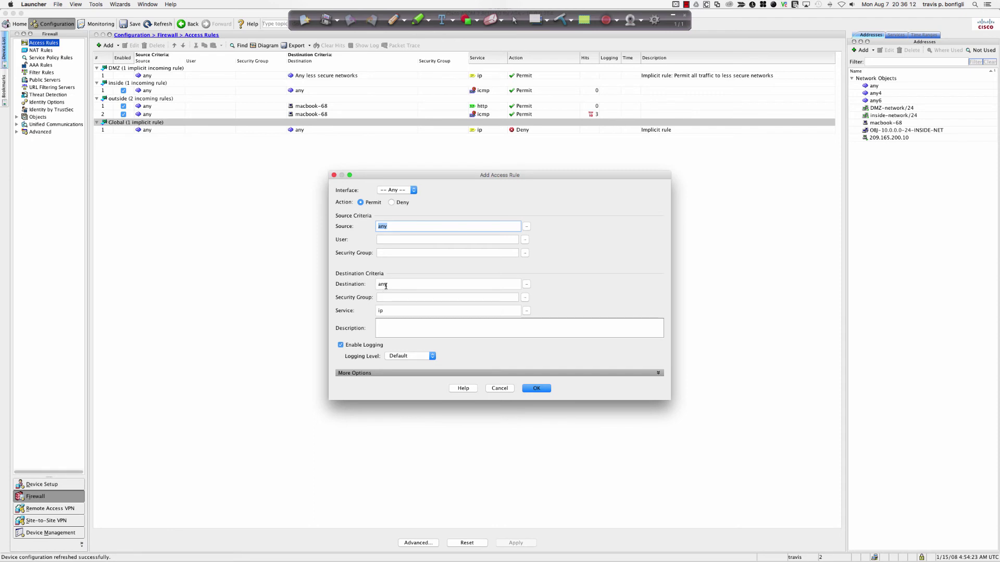
pyautogui.moveTo(386, 286); pyautogui.dragTo(379, 286)
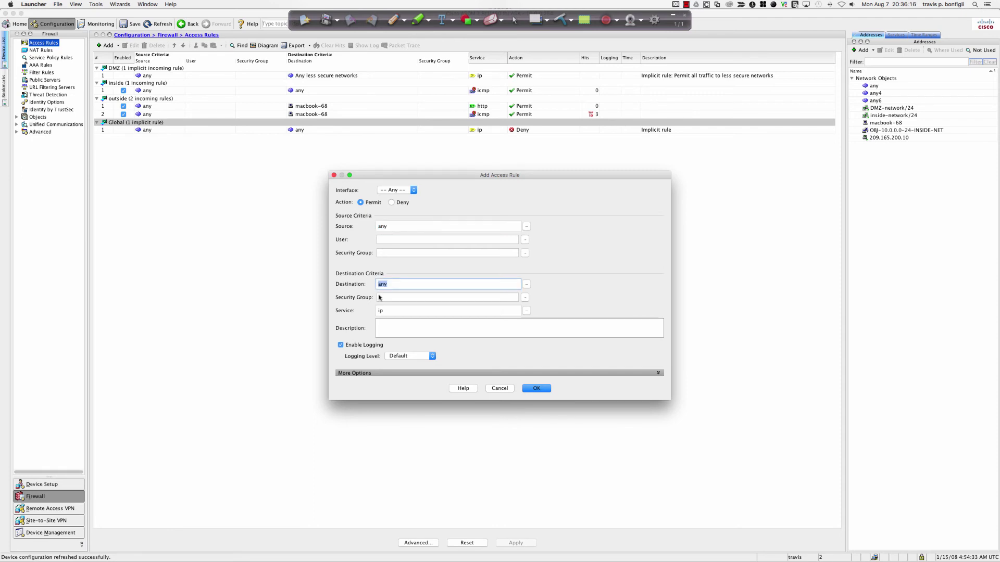
# Examine the protocols and TCP services available for the new rule, and close the service list without choosing one.
pyautogui.click(527, 312)
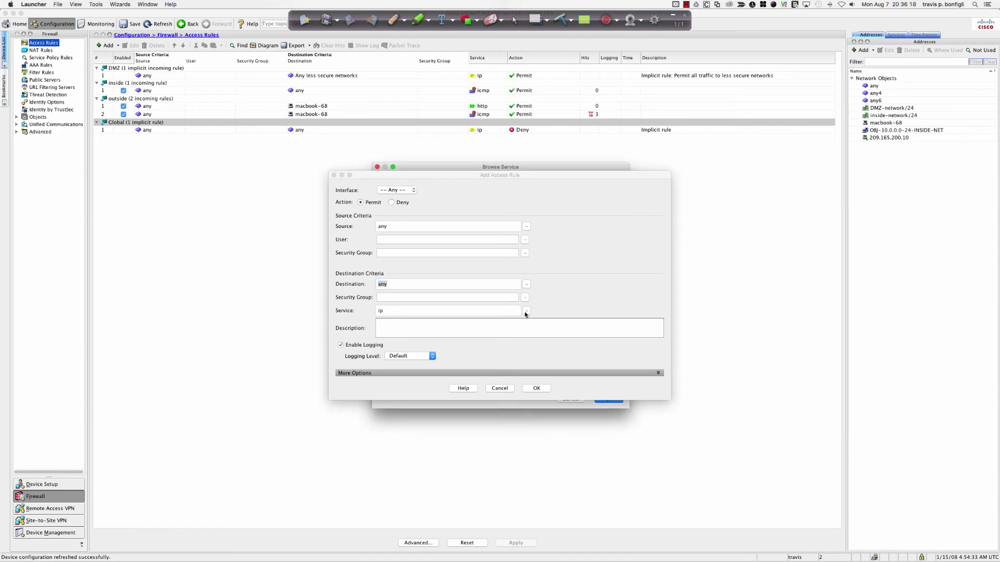
pyautogui.scroll(1, 424, 286)
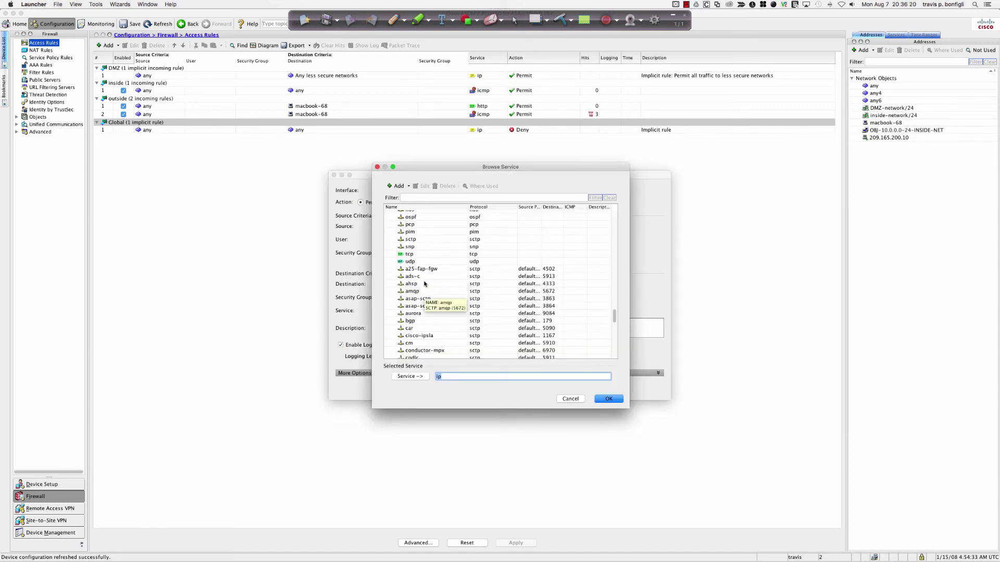
pyautogui.click(410, 254)
pyautogui.scroll(10, 442, 290)
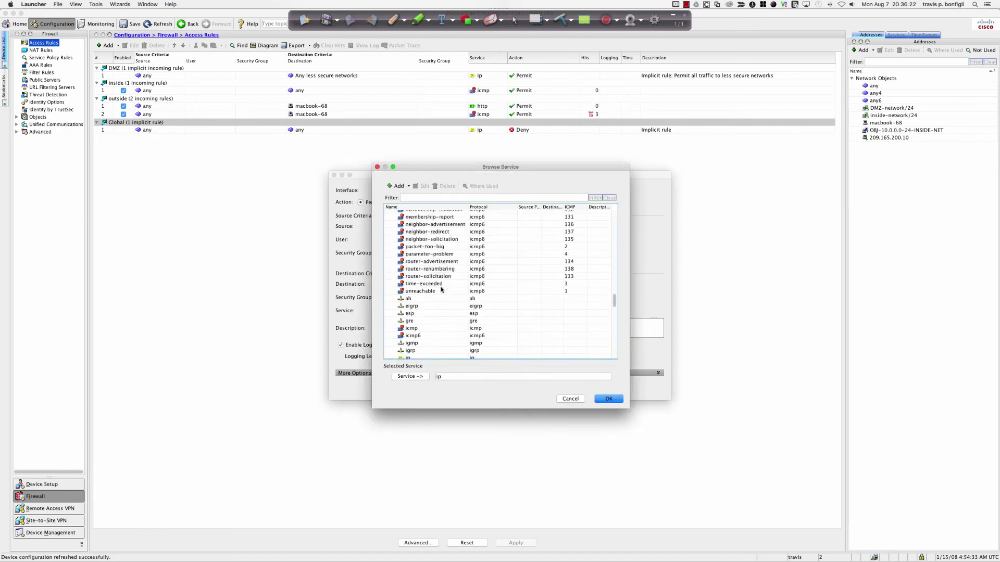
pyautogui.scroll(1, 442, 289)
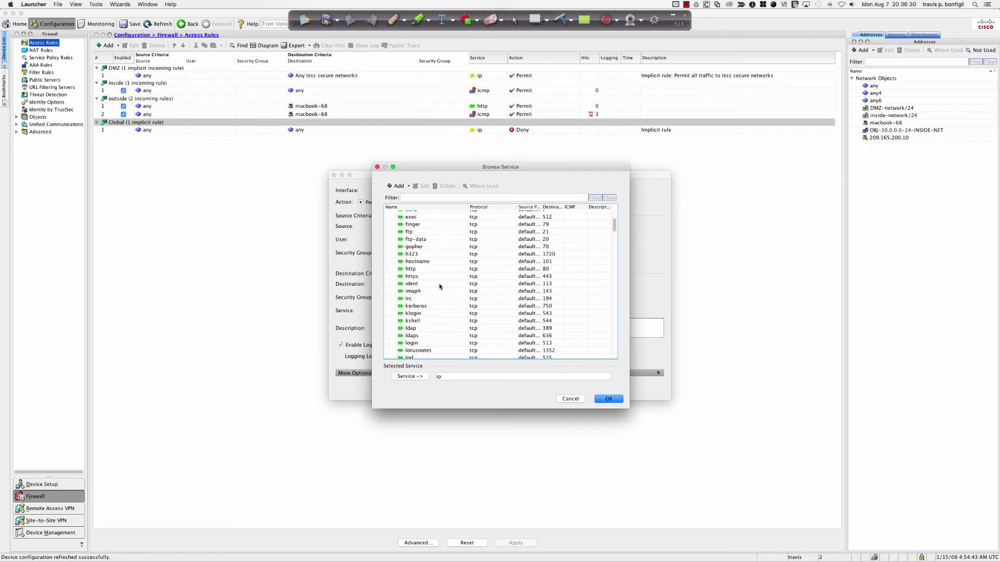
pyautogui.scroll(-1, 434, 300)
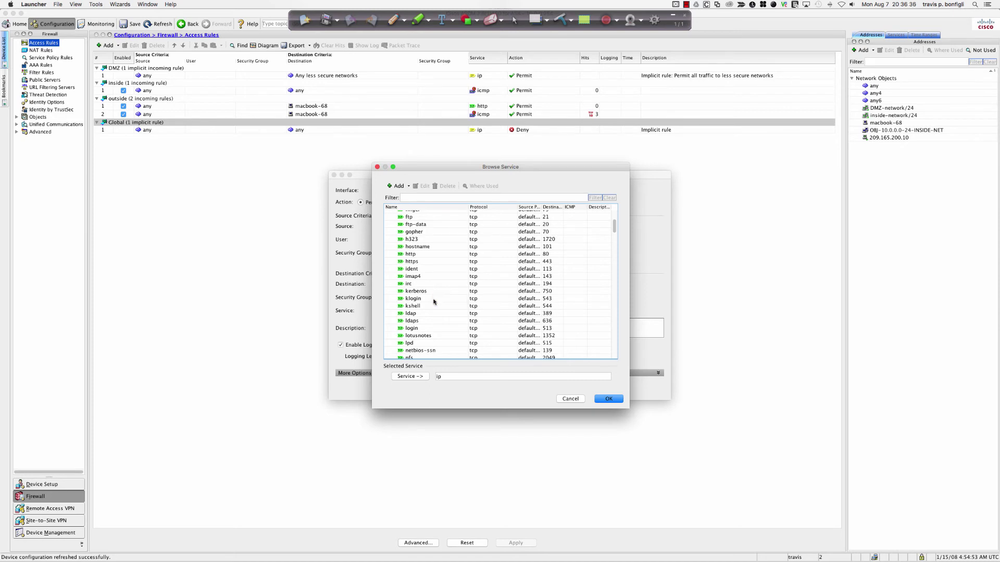
pyautogui.scroll(-1, 434, 300)
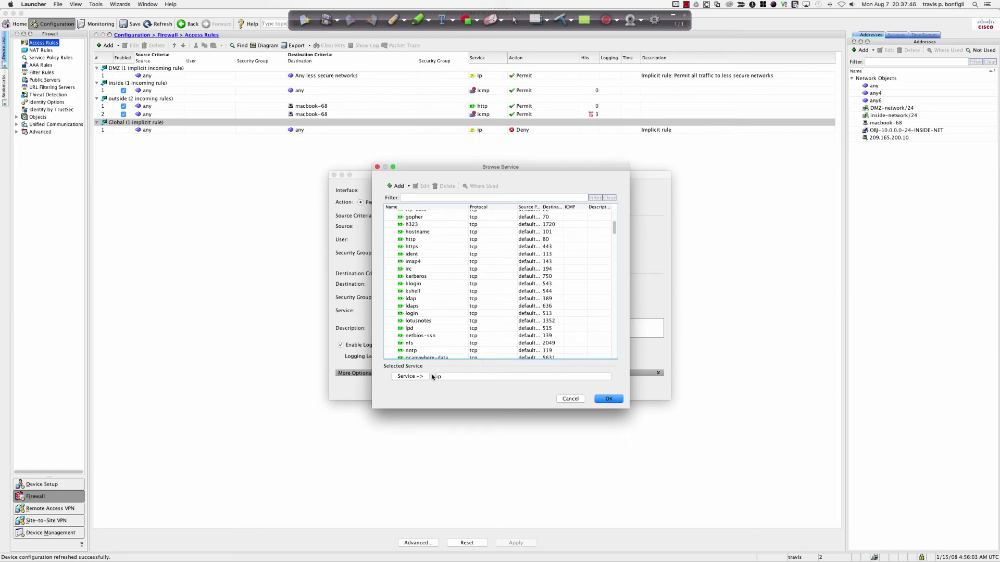
pyautogui.click(570, 398)
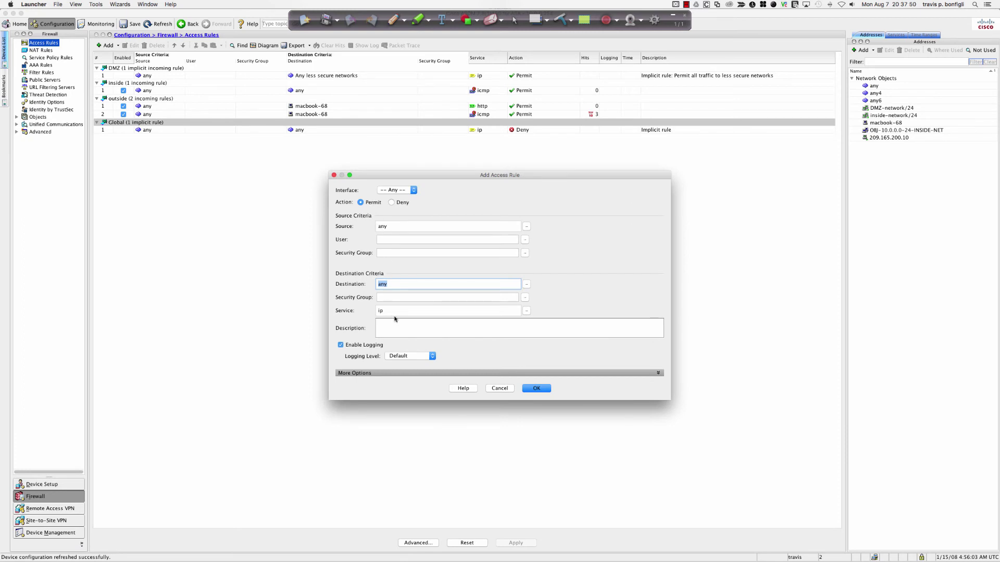
# Set the new global rule's service to icmp and add the rule.
pyautogui.click(526, 310)
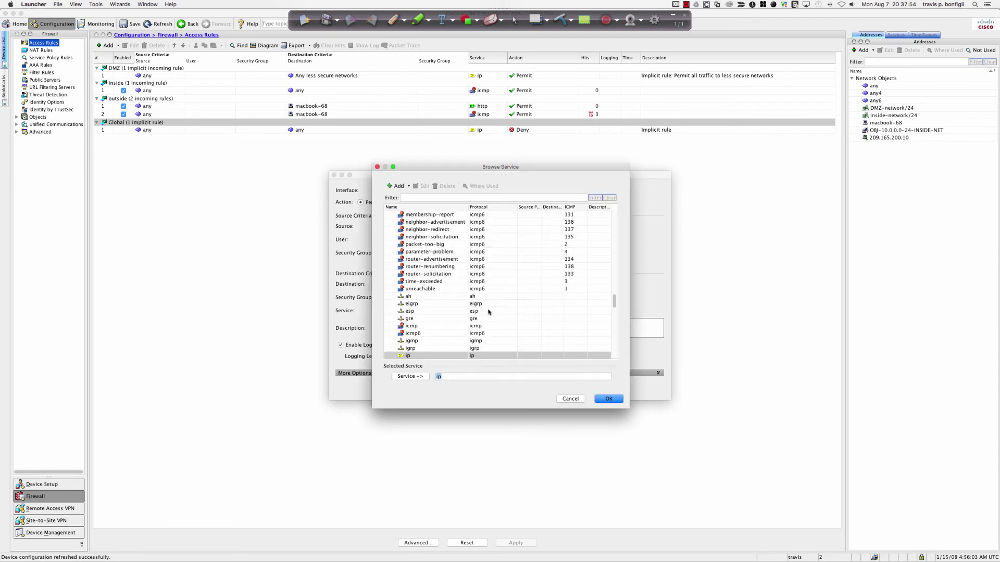
pyautogui.doubleClick(413, 326)
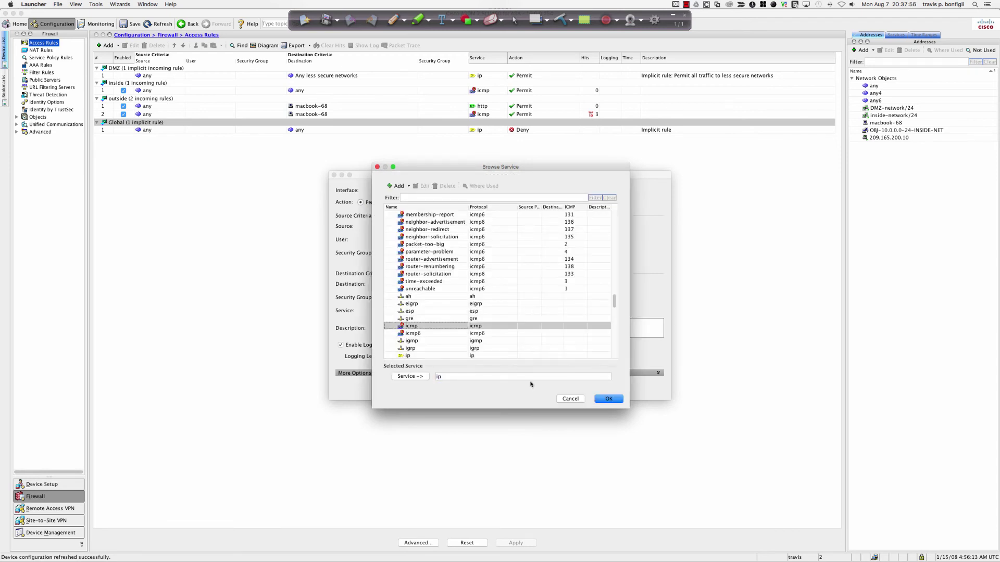
pyautogui.click(608, 399)
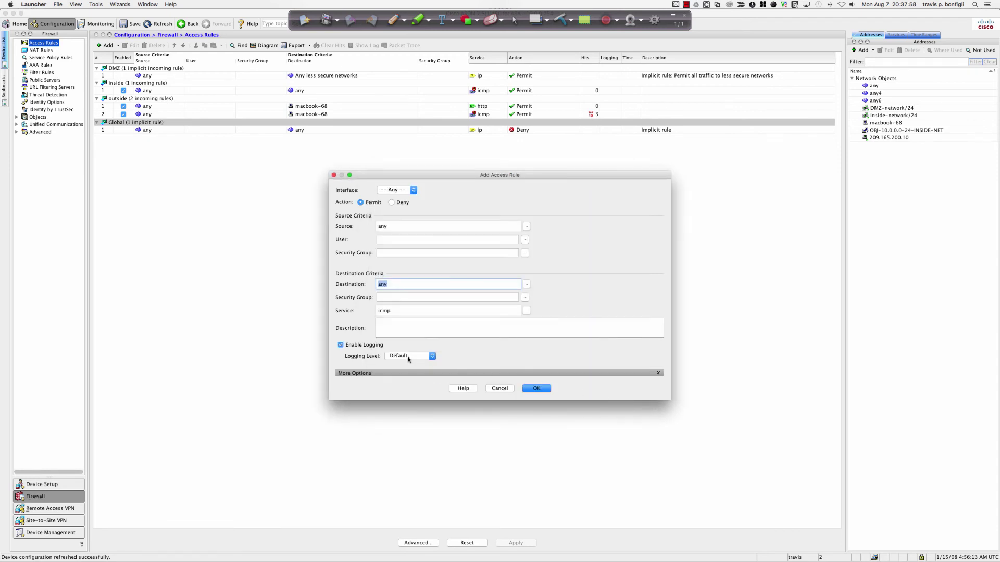
pyautogui.click(536, 388)
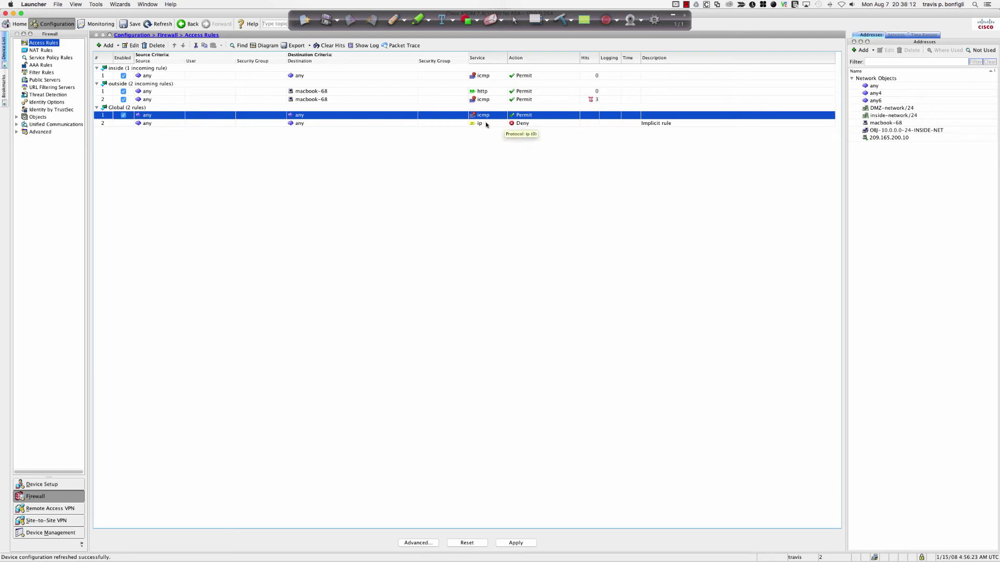
# Delete the outside icmp rule for macbook-68 and the inside icmp rule, and apply the access rule changes to the device.
pyautogui.click(315, 99)
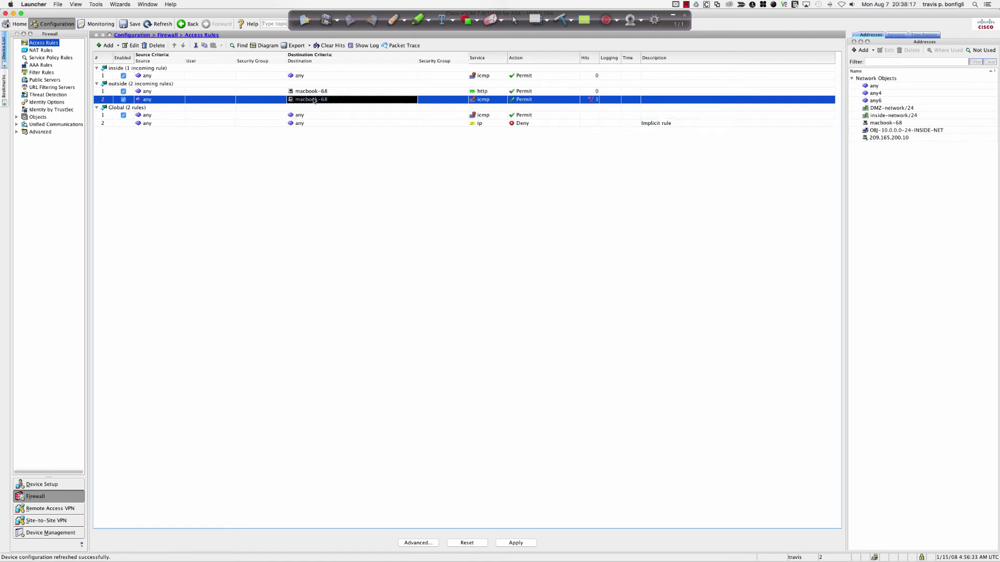
pyautogui.click(155, 45)
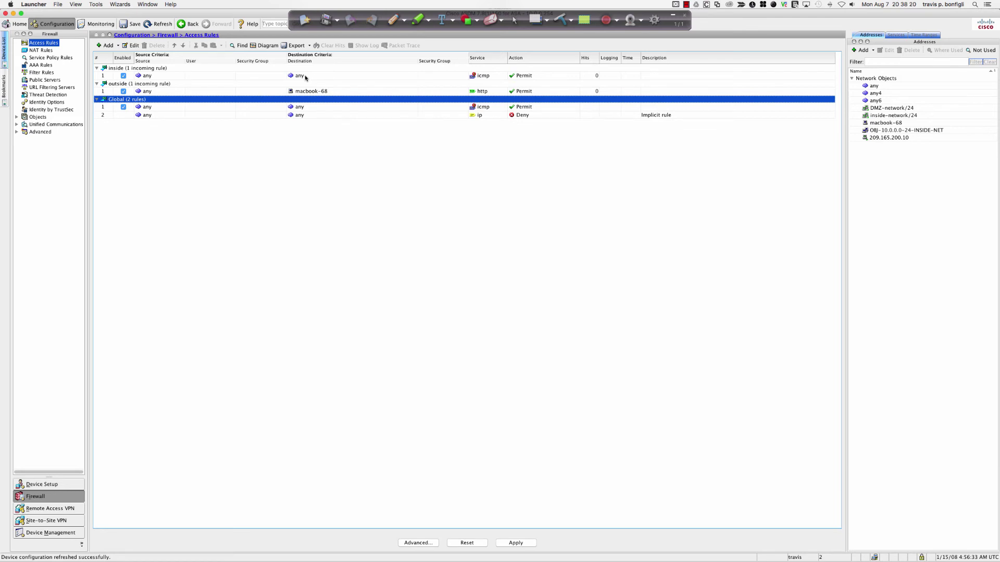
pyautogui.click(307, 76)
pyautogui.click(155, 45)
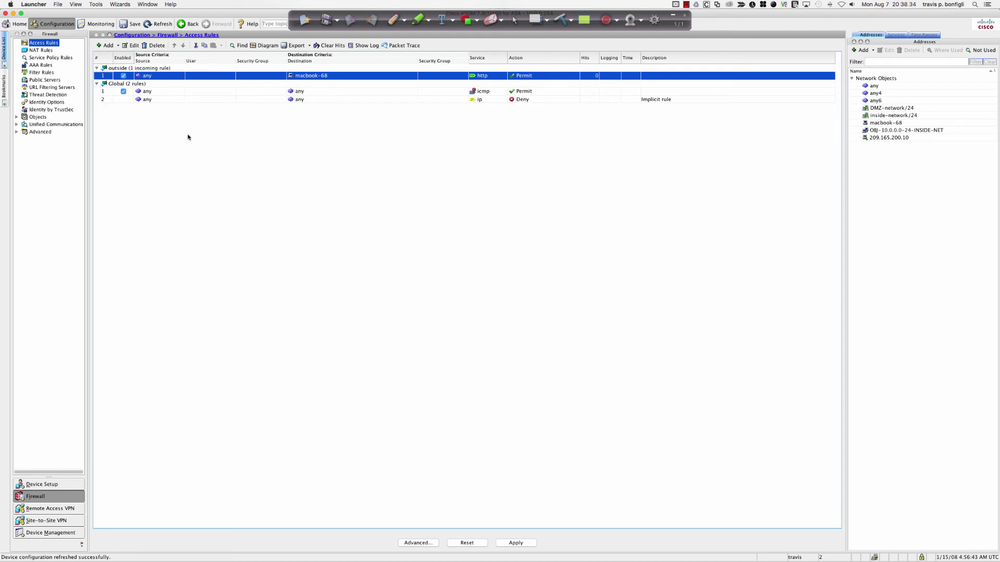
pyautogui.click(520, 544)
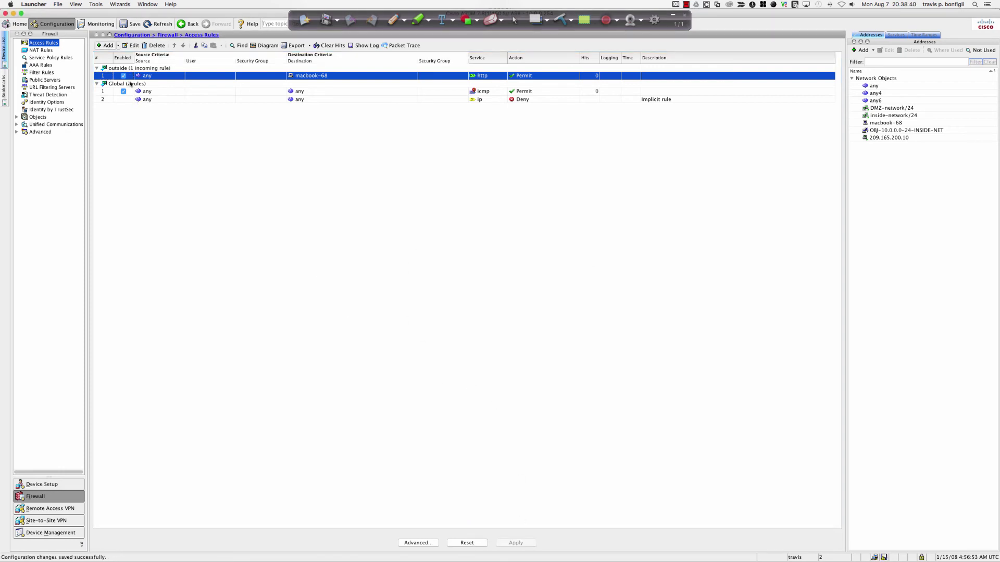
# Switch to the ISP router session in SecureCRT and ping 209.165.200.10.
pyautogui.press('super+Tab')
pyautogui.press('super+Tab')
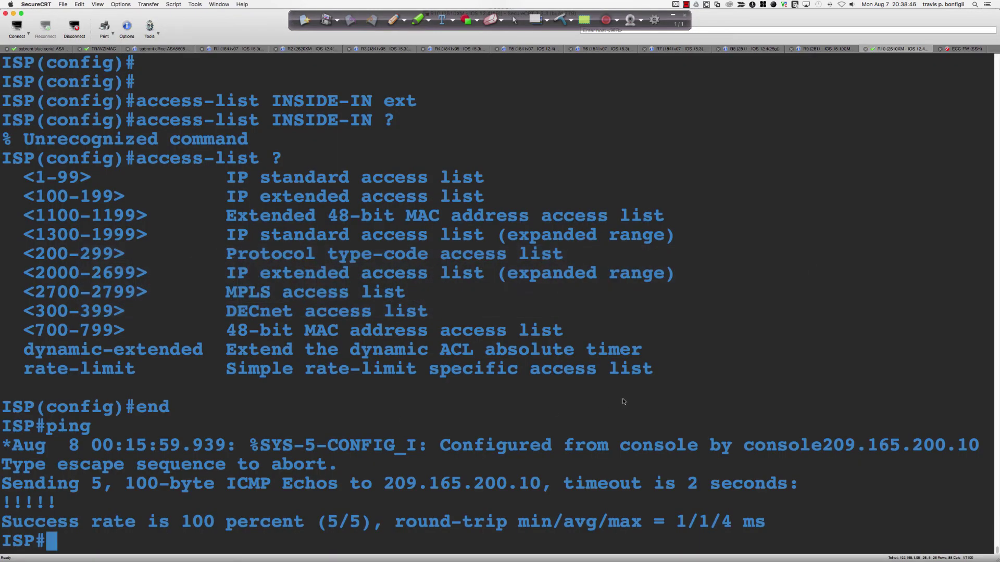
pyautogui.press('Return')
pyautogui.press('Return')
pyautogui.press('Return')
pyautogui.write('pin')
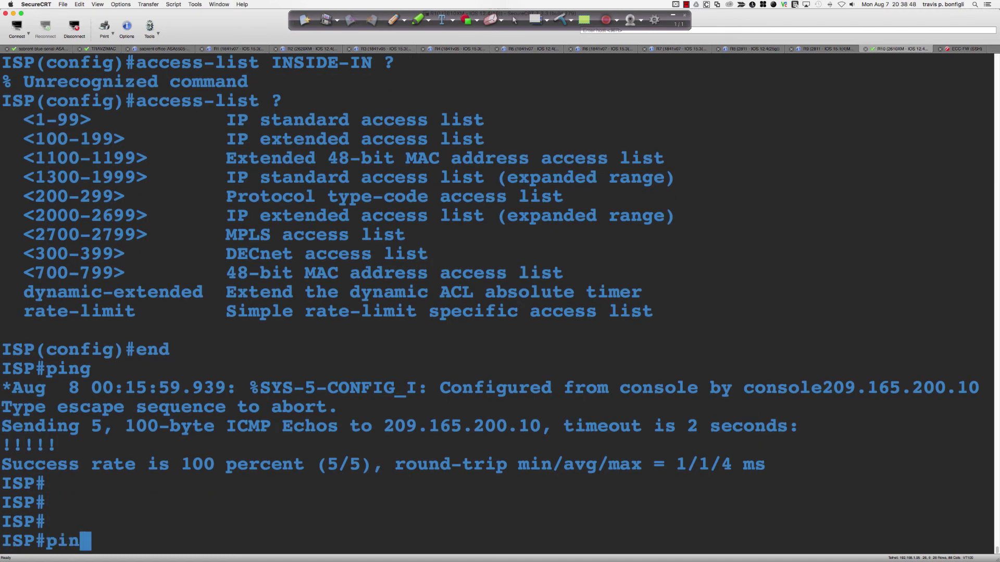
pyautogui.write('g 209.165.200.10')
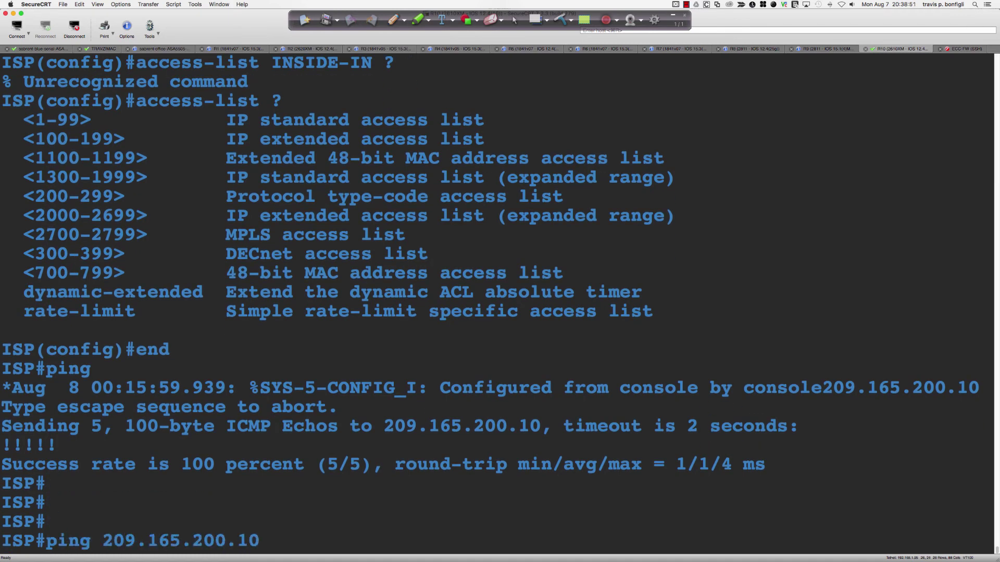
pyautogui.press('Return')
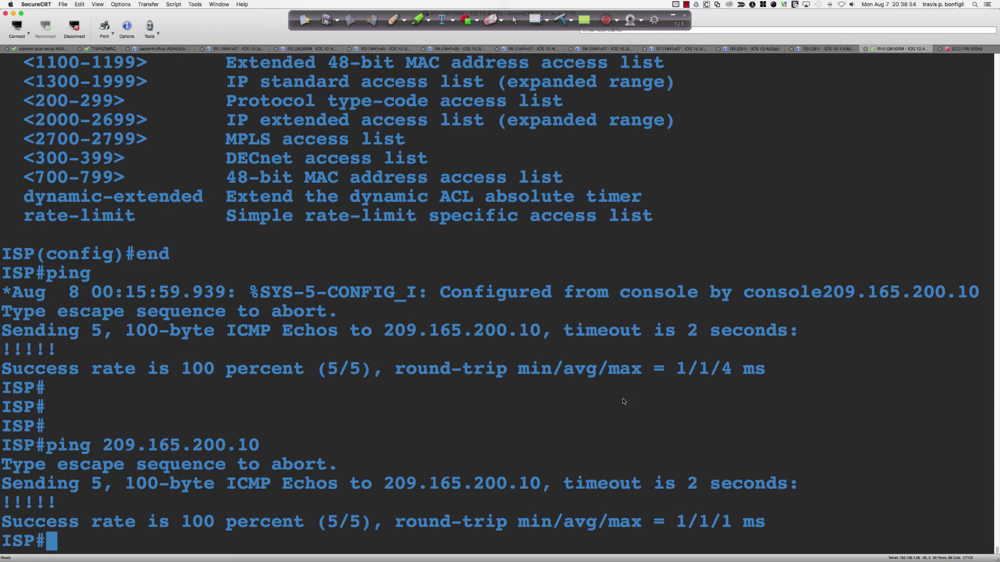
# Look over the ASDM access rules and return to the ASA-512MB-01 session in SecureCRT.
pyautogui.press('super+Tab')
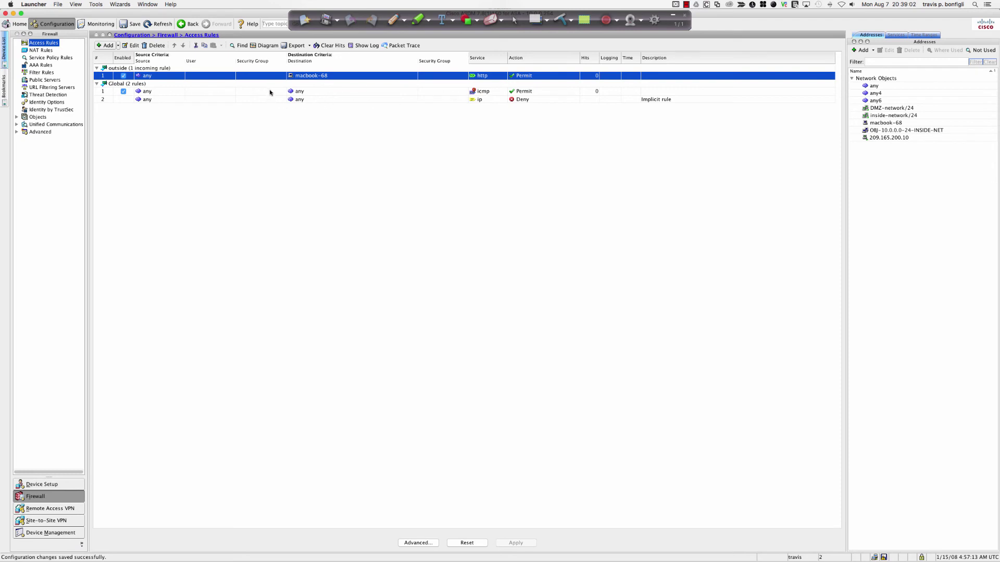
pyautogui.press('super+Tab')
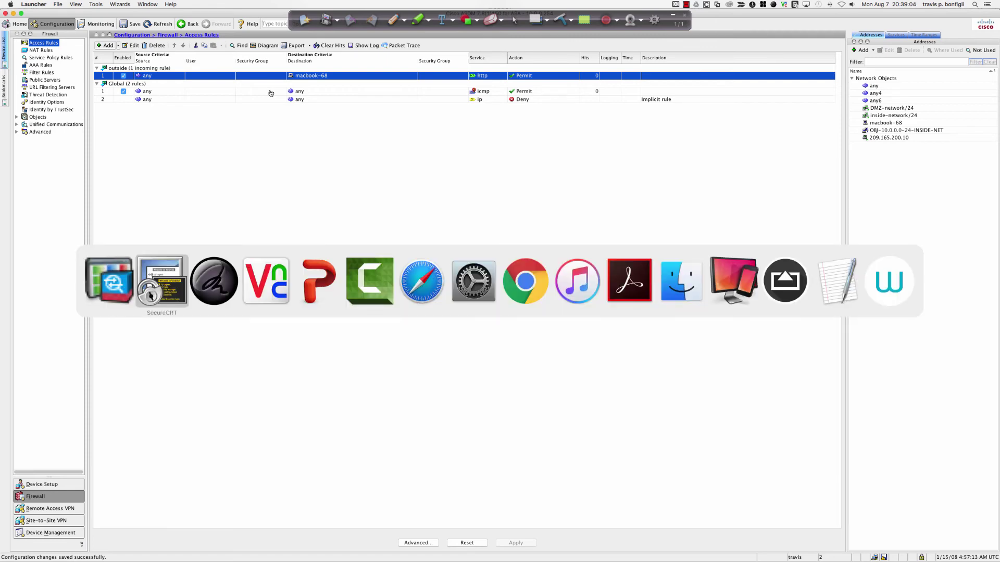
pyautogui.press('super+1')
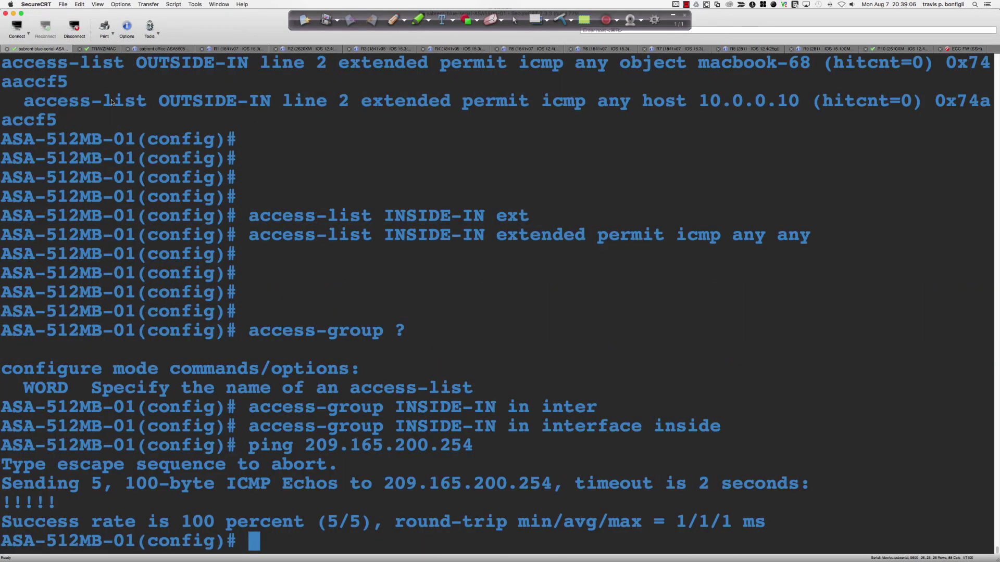
pyautogui.press('Return')
pyautogui.press('Return')
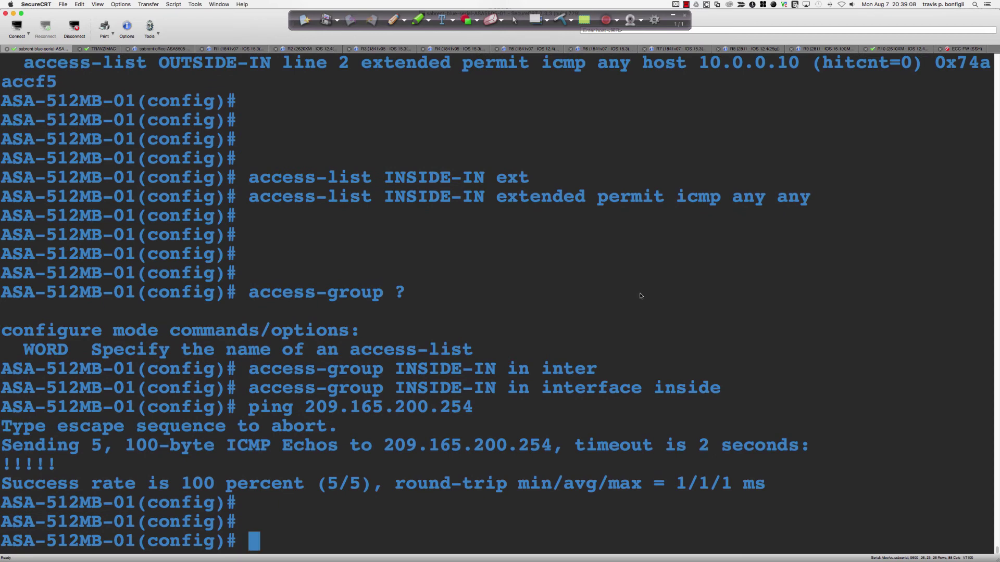
# Switch to the remote MacBook in VNC Viewer and stop the continuous ping running in its SecureCRT terminal.
pyautogui.press('super+Tab')
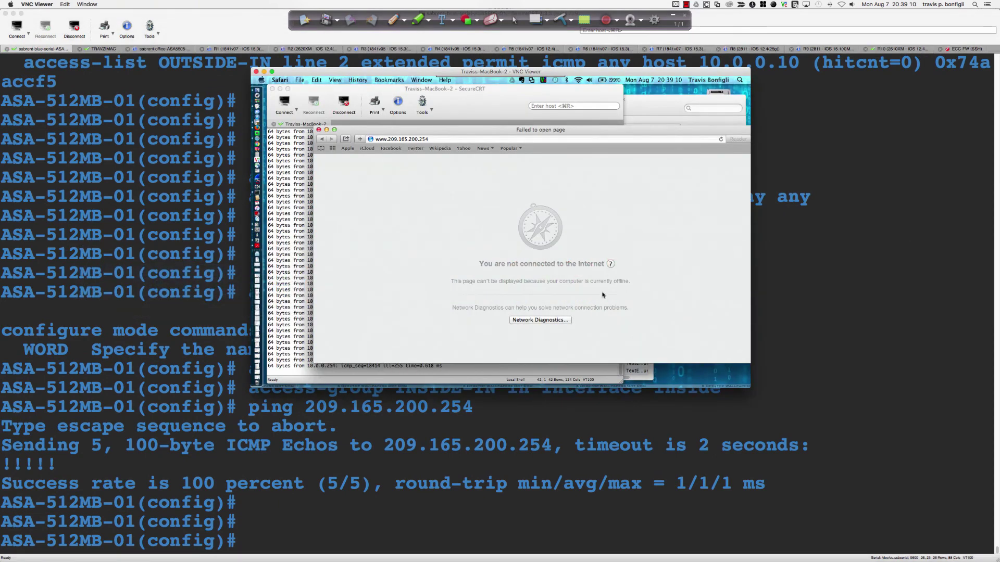
pyautogui.click(287, 285)
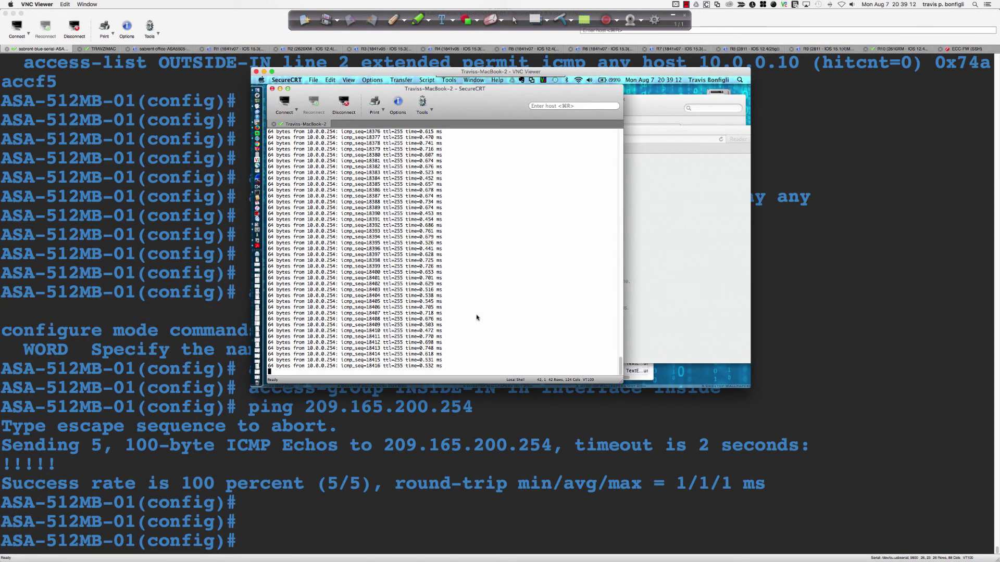
pyautogui.hotkey('ctrl', 'c')
pyautogui.press('Return')
pyautogui.press('Return')
pyautogui.press('Return')
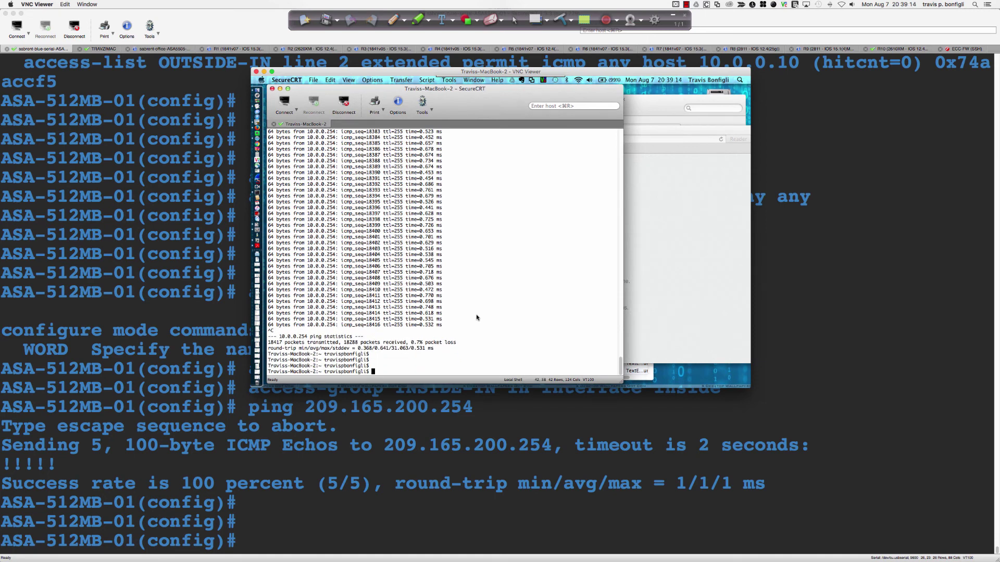
# Ping 10.0.0.254 briefly from the MacBook's terminal, stop it, and start a ping to 209.165.200.254.
pyautogui.press('Up')
pyautogui.press('Return')
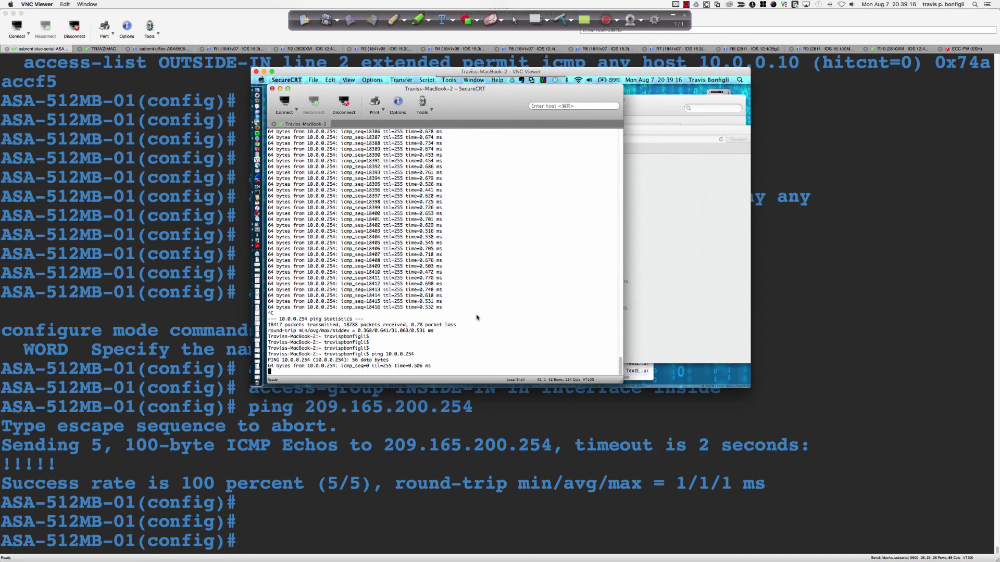
pyautogui.hotkey('ctrl', 'c')
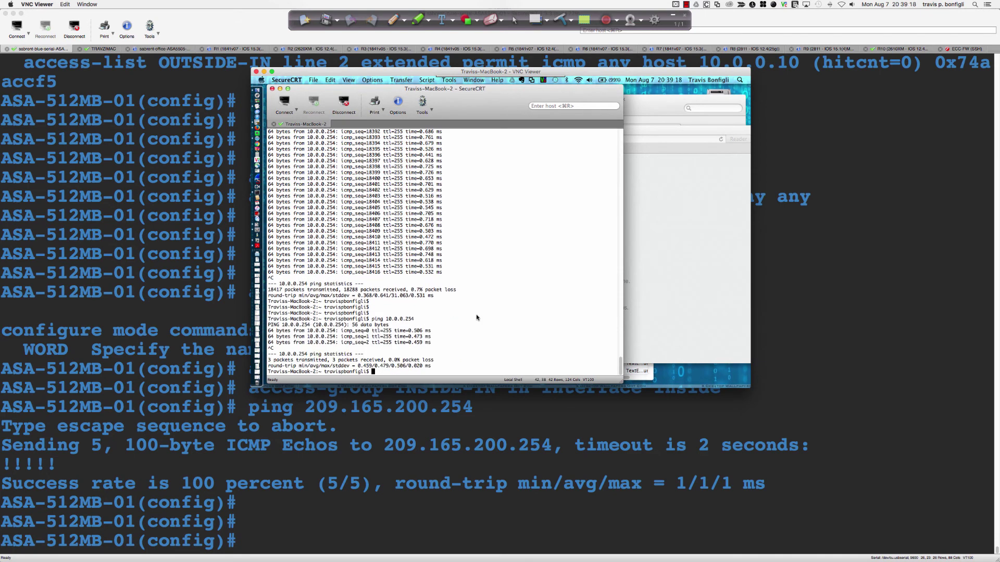
pyautogui.write('ping 209.165.200.254')
pyautogui.press('Return')
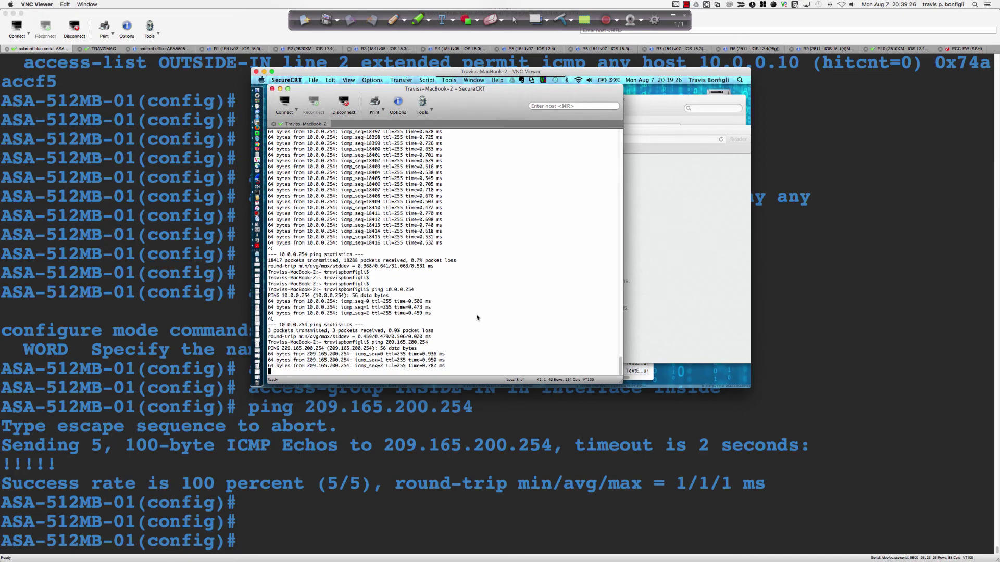
# Switch to ASDM, delete the global icmp permit rule, and apply the access rule changes to the device.
pyautogui.press('super+Tab')
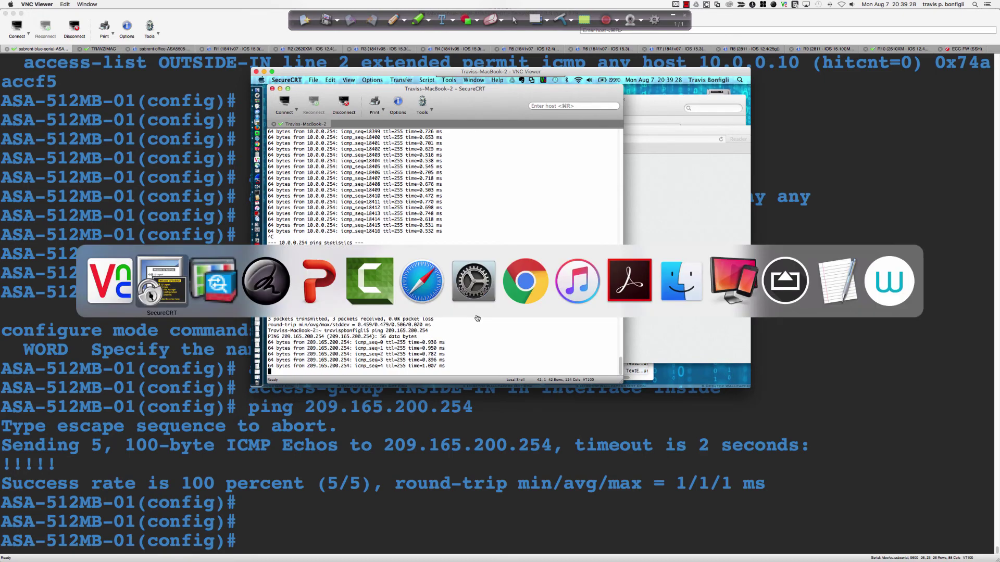
pyautogui.press('super+Tab')
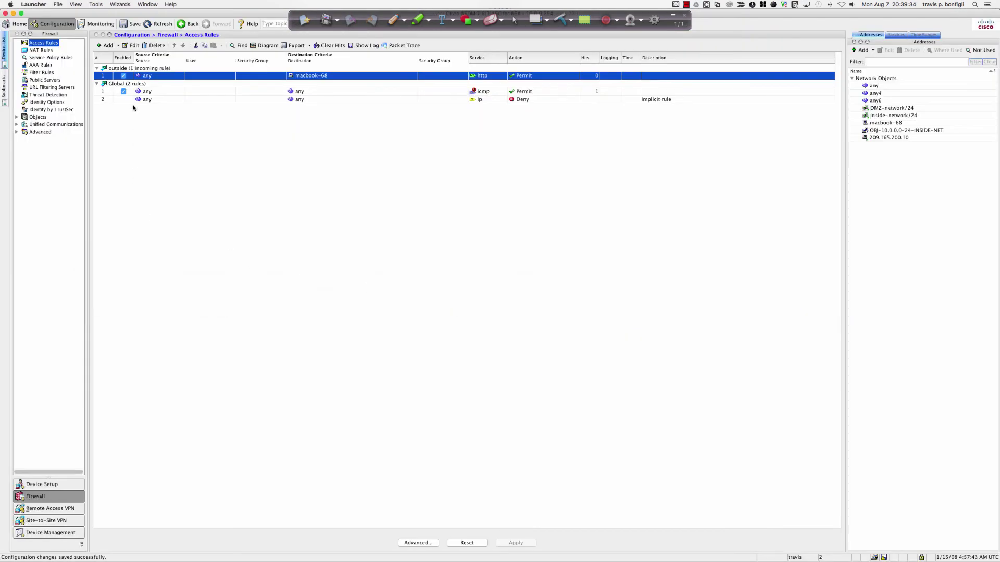
pyautogui.click(326, 92)
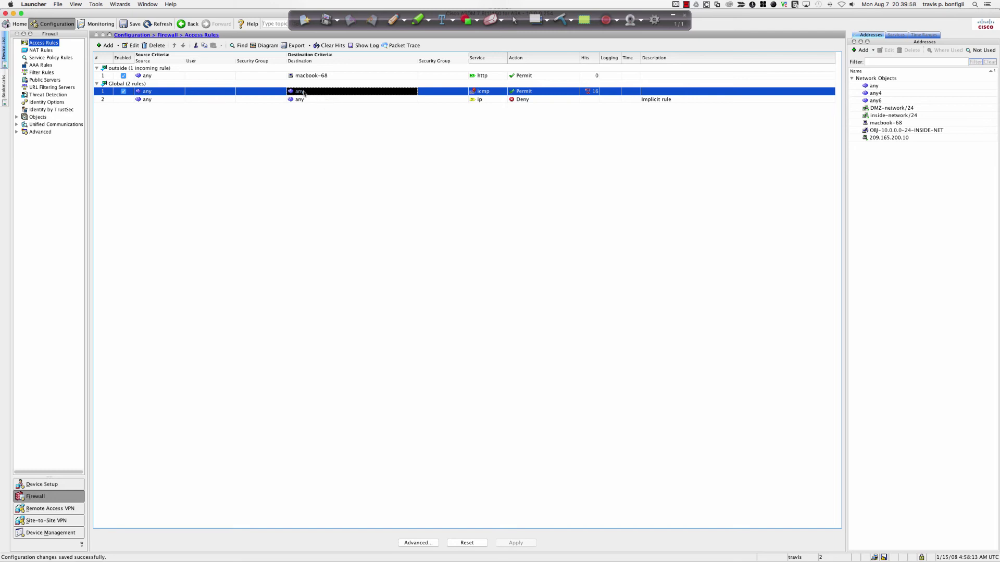
pyautogui.click(157, 45)
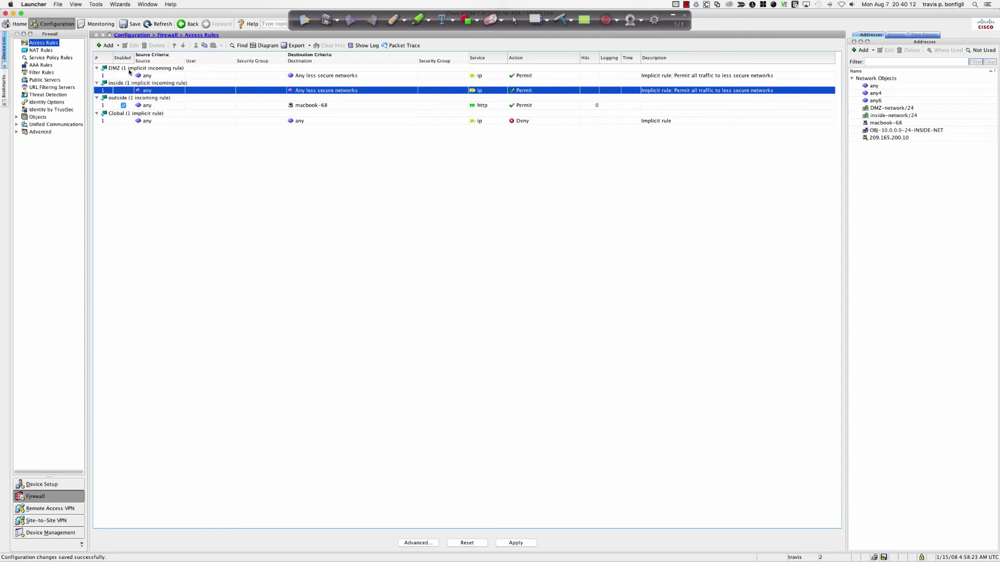
pyautogui.click(187, 24)
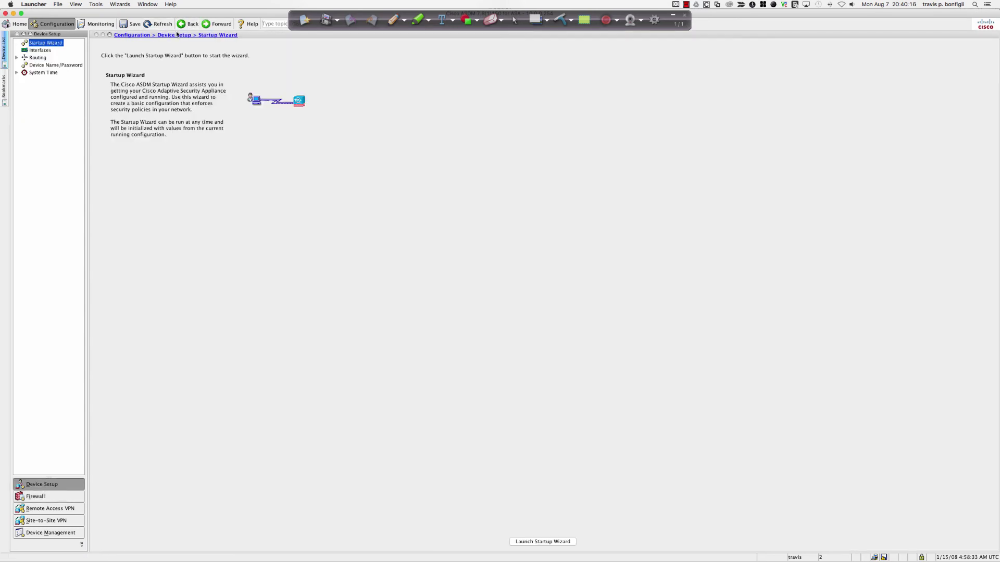
pyautogui.click(216, 24)
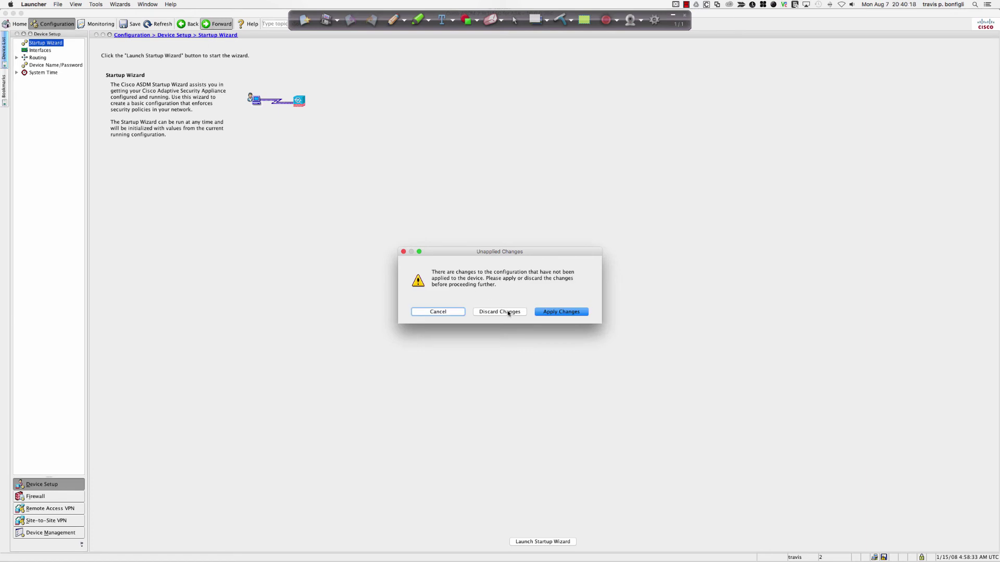
pyautogui.click(542, 312)
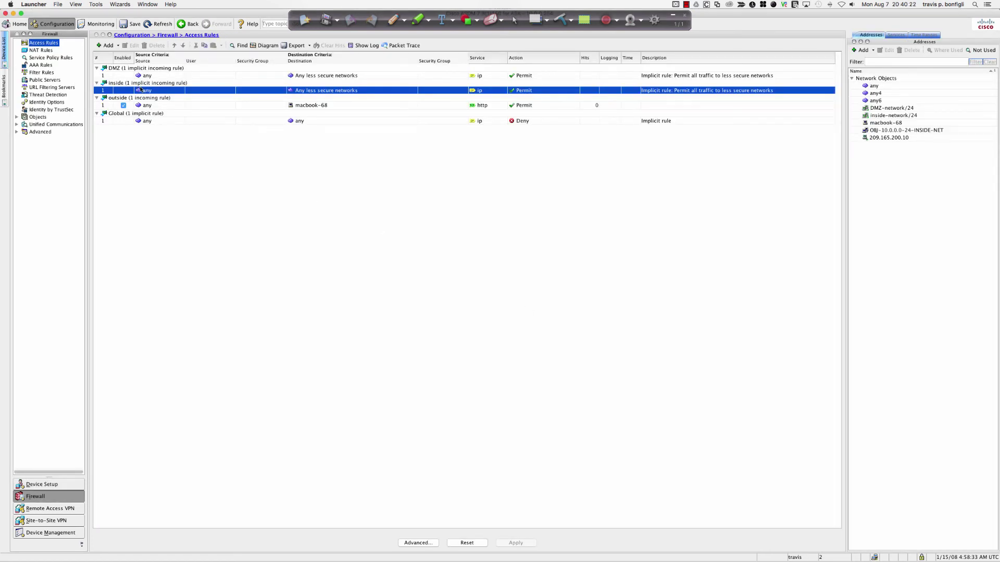
# Switch to the PowerPoint presentation and reveal the next bullet on the Access Rules slide.
pyautogui.click(128, 114)
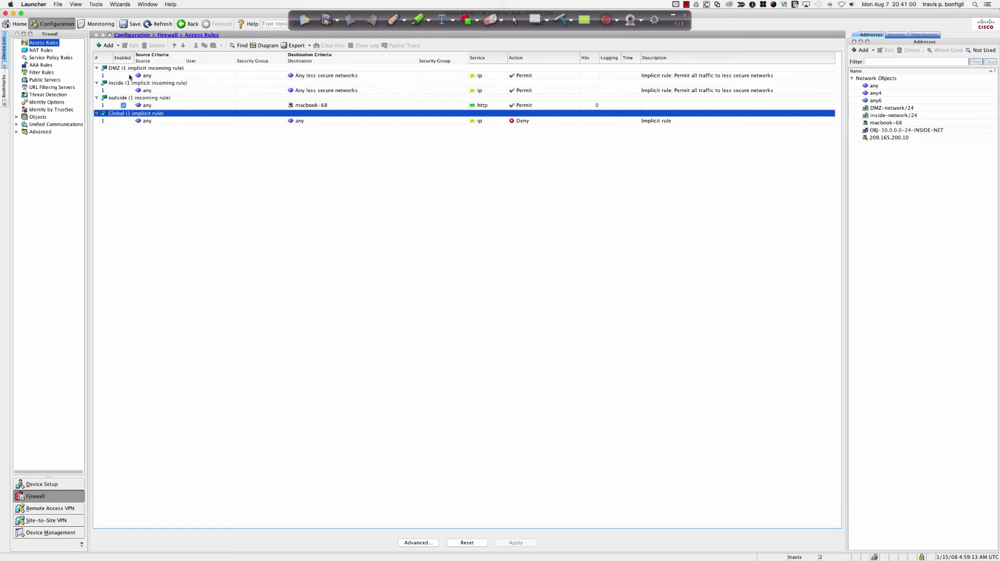
pyautogui.press('super+Tab')
pyautogui.press('super+Tab')
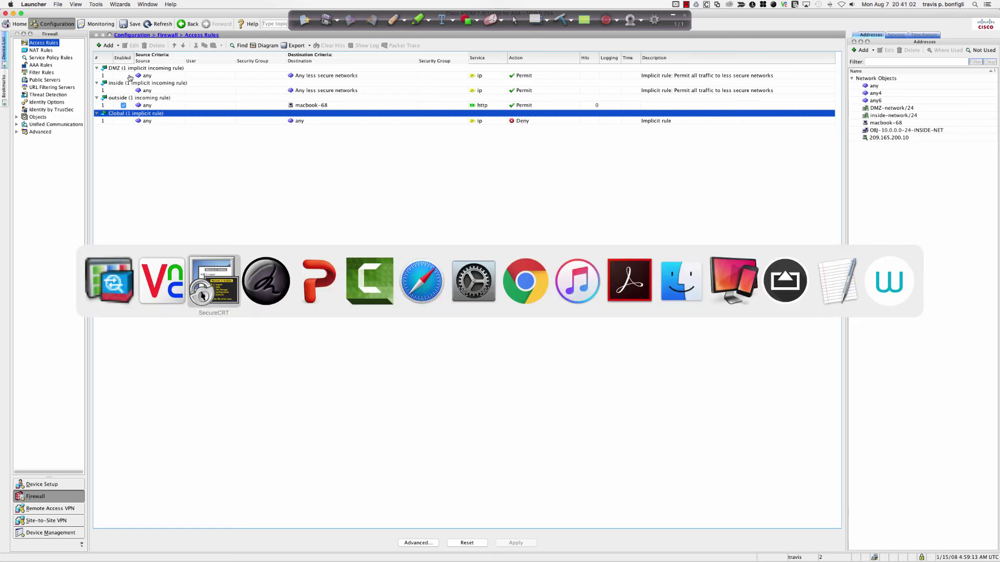
pyautogui.press('super+Tab')
pyautogui.press('super+Tab')
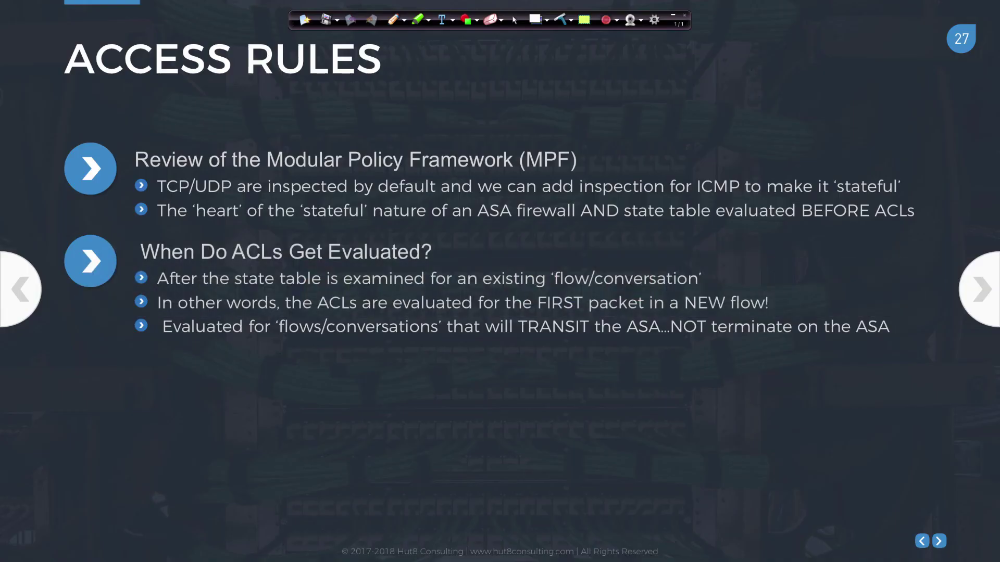
pyautogui.press('Right')
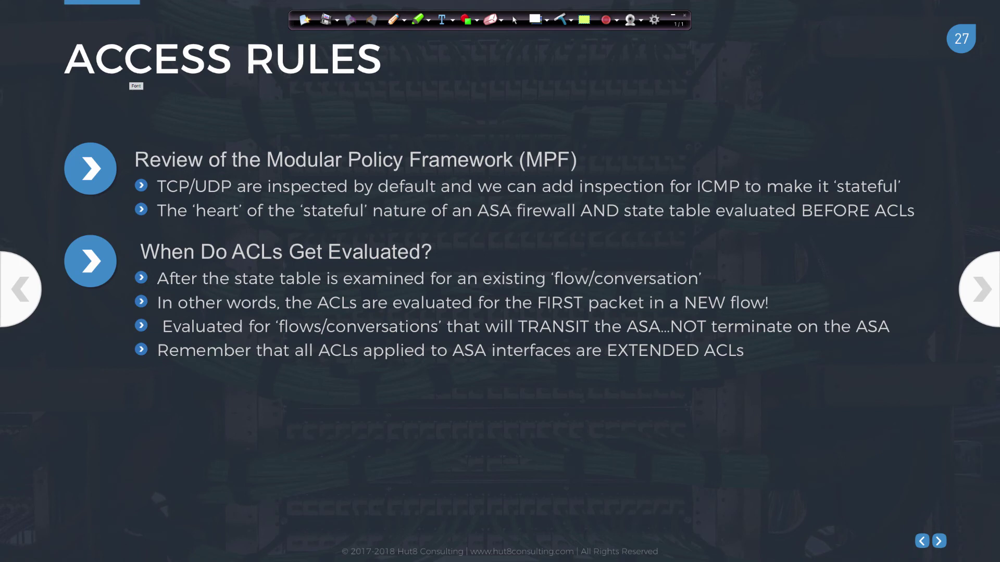
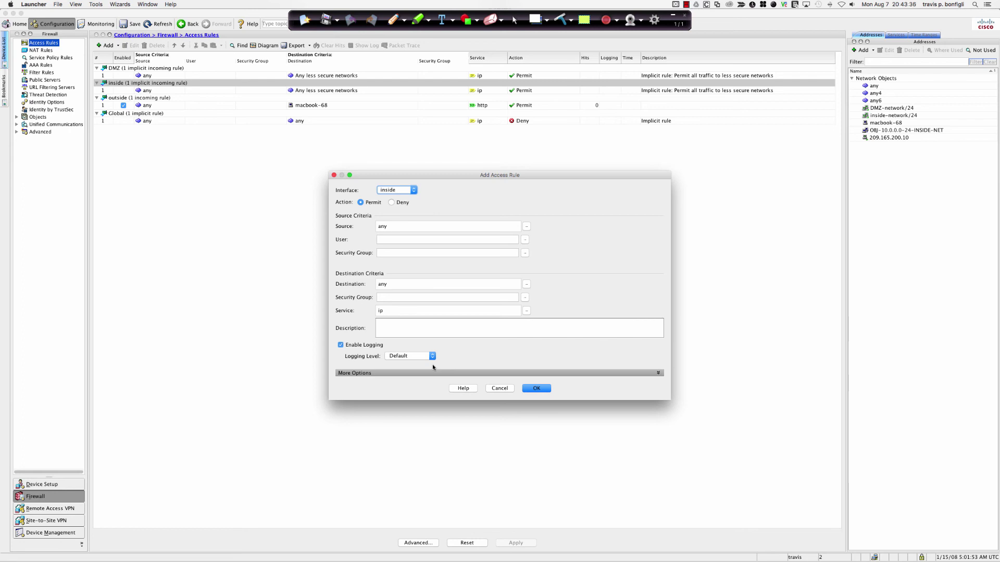
# Cancel the new inside access rule and switch to the ASA session in SecureCRT.
pyautogui.click(491, 389)
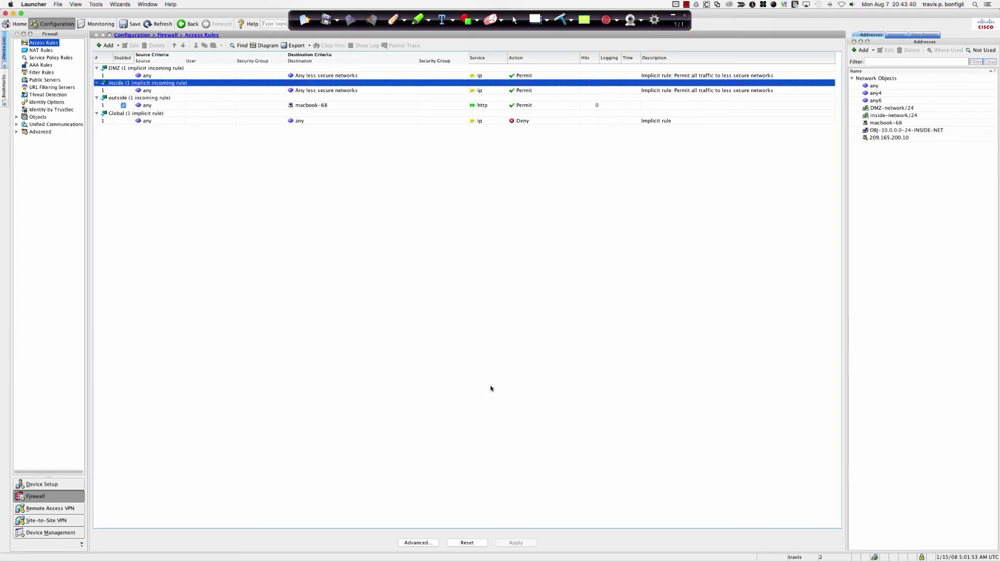
pyautogui.click(124, 114)
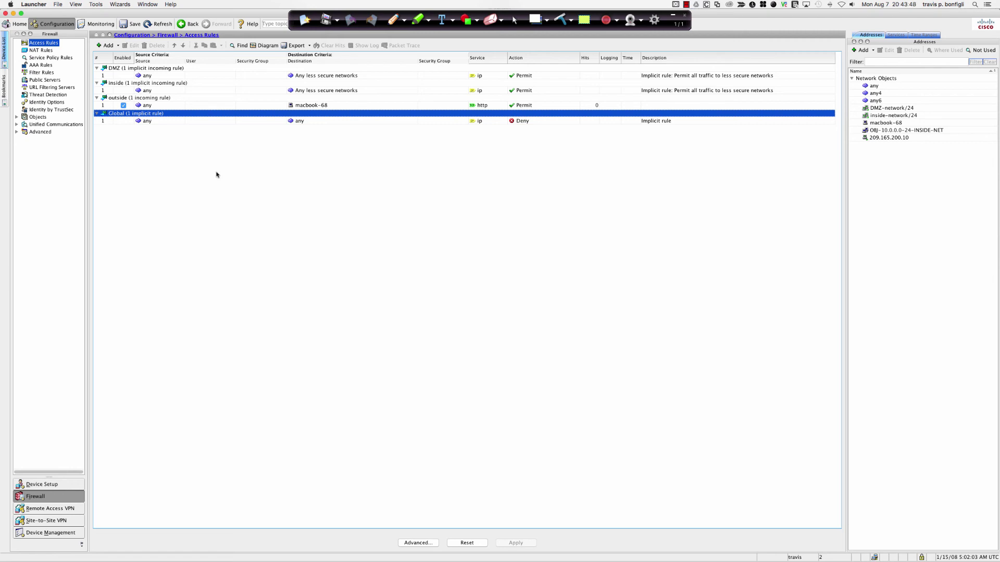
pyautogui.press('super+Tab')
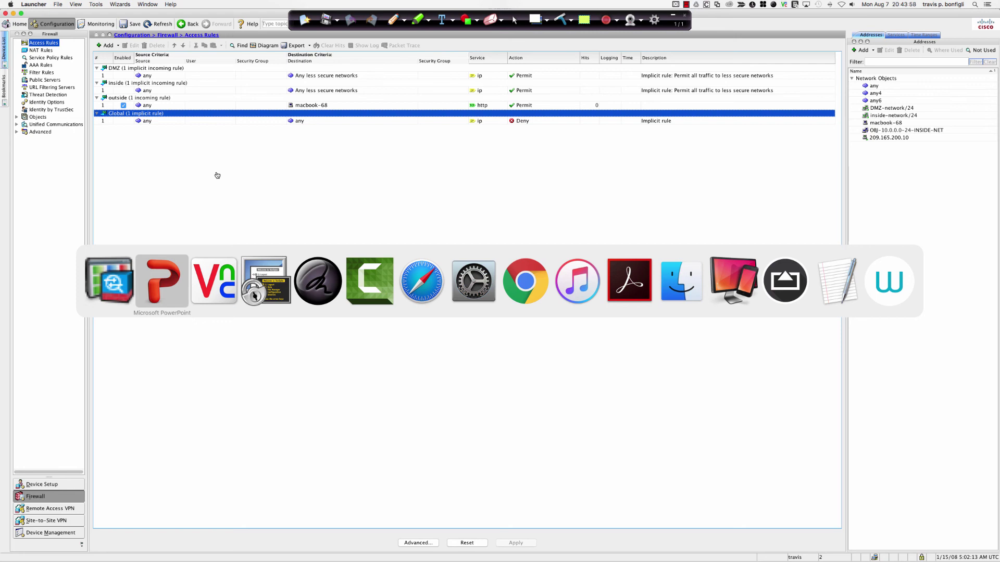
pyautogui.press('super+Tab')
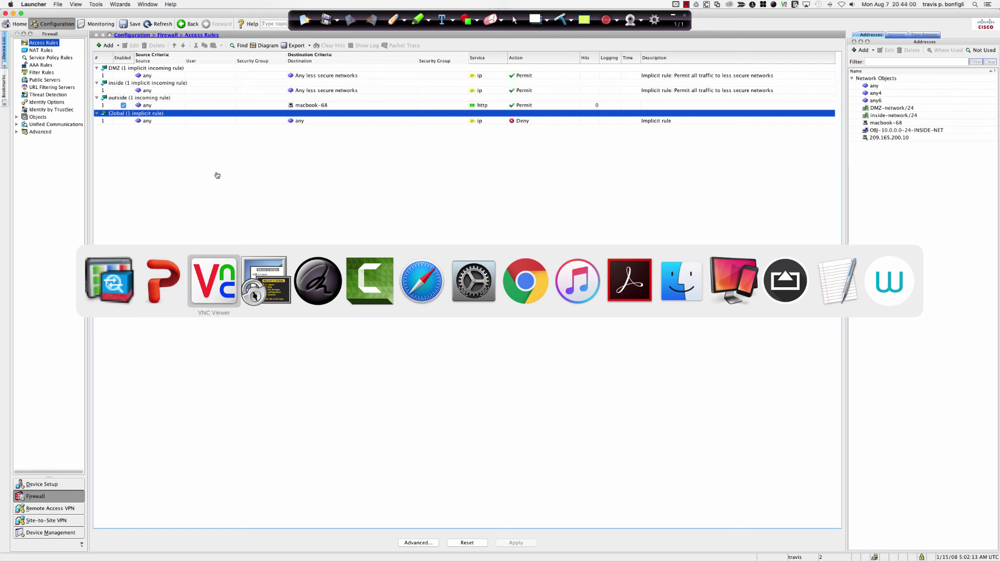
pyautogui.press('super+Tab')
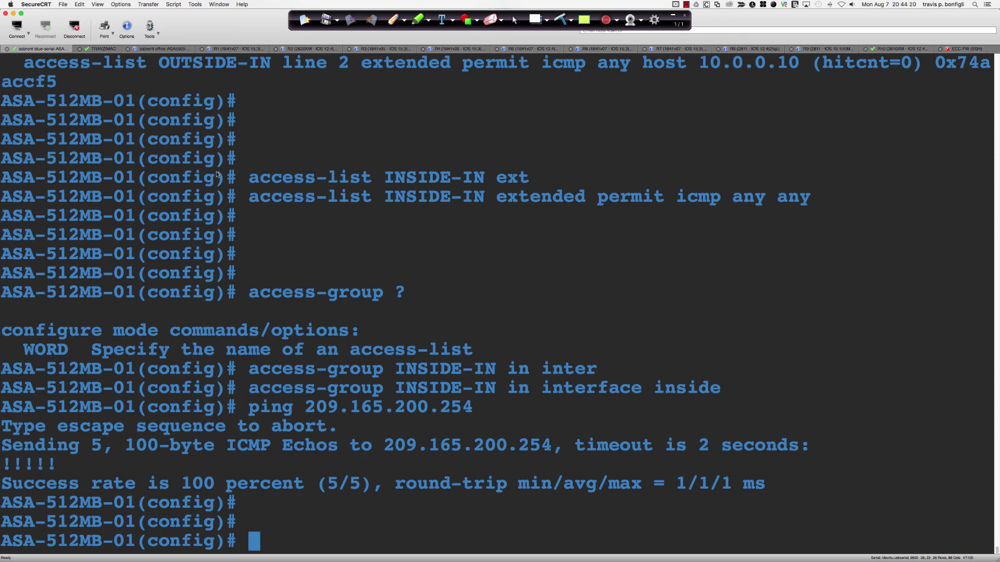
# Add a run of empty prompt lines in the ASA session to make blank space for a sketch.
pyautogui.press('Return')
pyautogui.press('Return')
pyautogui.press('Return')
pyautogui.press('Return')
pyautogui.press('Return')
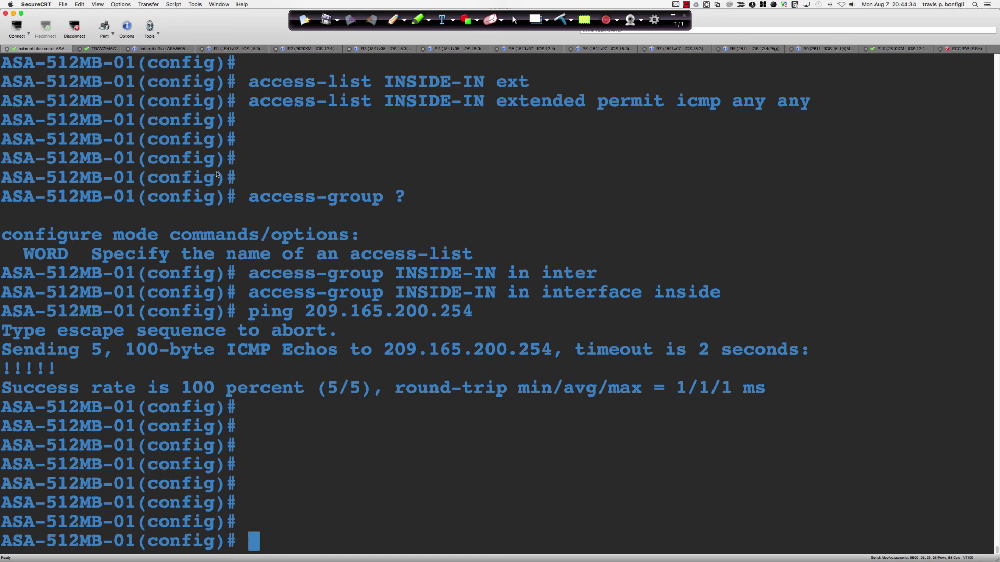
pyautogui.press('Return')
pyautogui.press('Return')
pyautogui.press('Return')
pyautogui.press('Return')
pyautogui.press('Return')
pyautogui.press('Return')
pyautogui.press('Return')
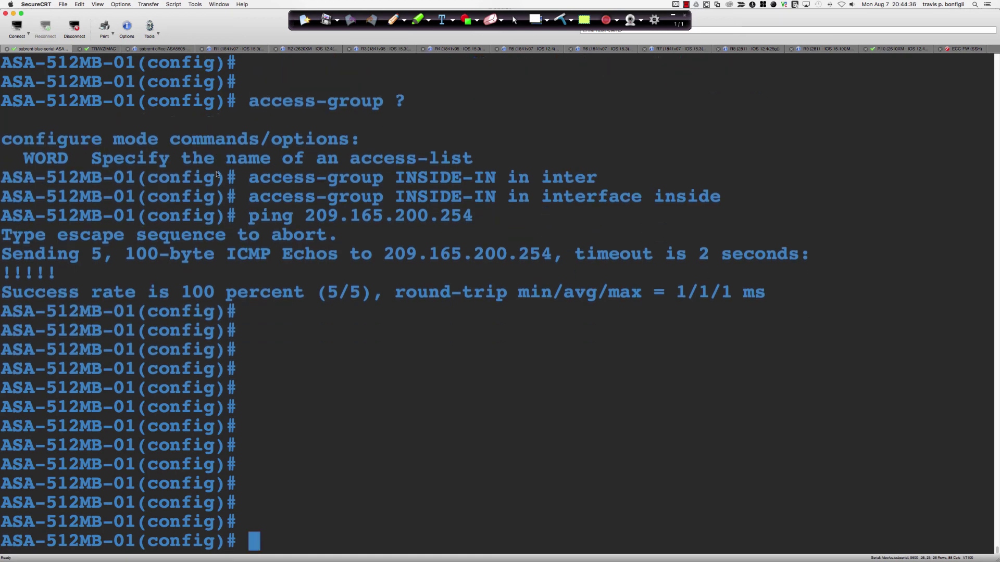
# With the Ink2Go pen, sketch a firewall box with an interface dot on each side, and label one interface "AR/ACL" with an arrow.
pyautogui.moveTo(6, 208)
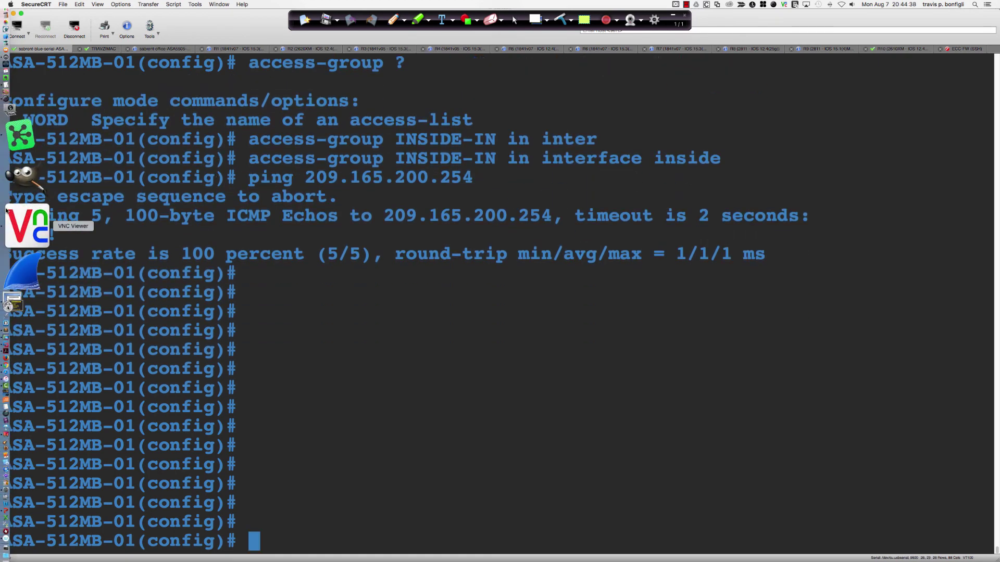
pyautogui.press('super+shift+p')
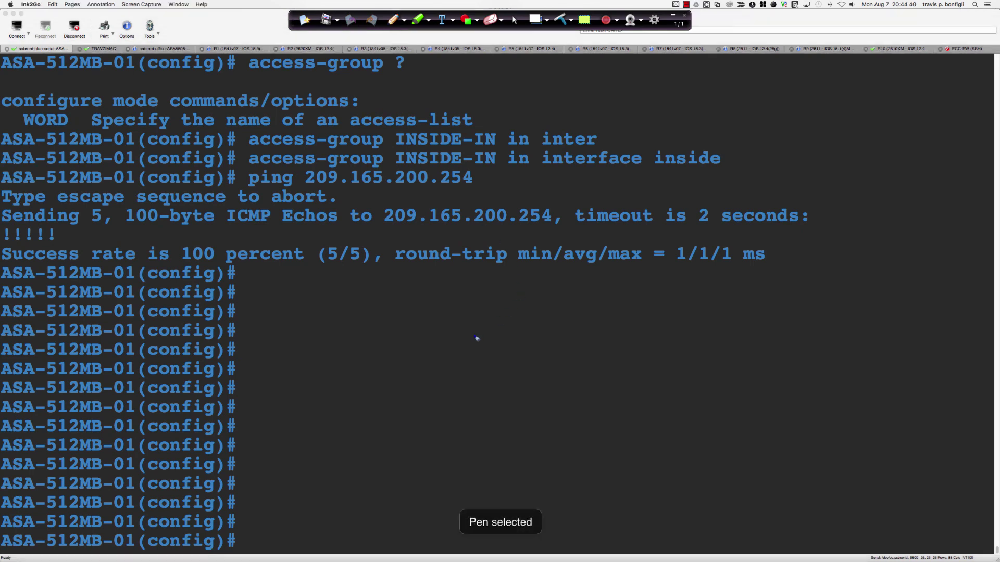
pyautogui.moveTo(473, 374)
pyautogui.mouseDown()
pyautogui.moveTo(467, 327)
pyautogui.moveTo(629, 370)
pyautogui.moveTo(470, 376)
pyautogui.mouseUp()
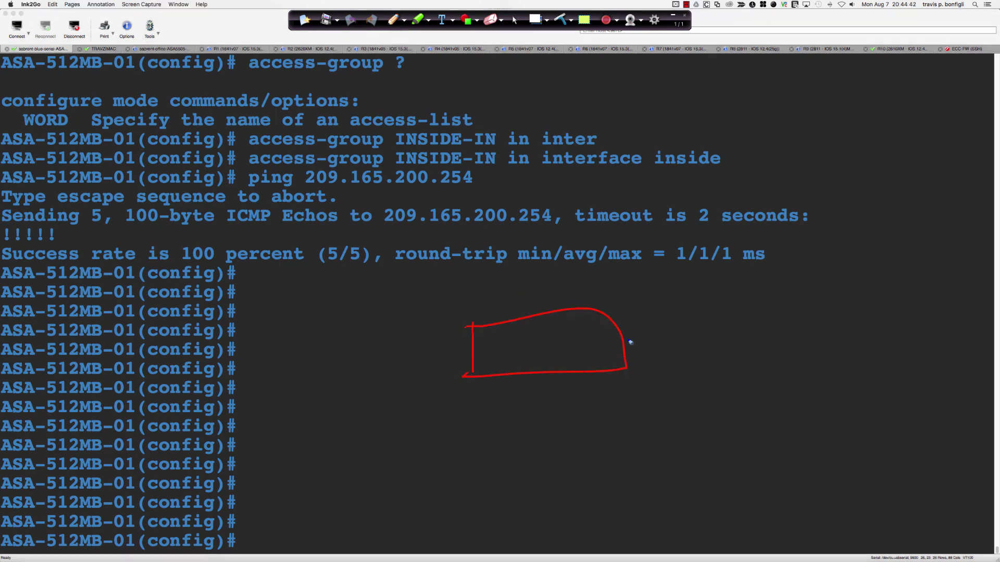
pyautogui.moveTo(629, 341); pyautogui.dragTo(618, 346)
pyautogui.moveTo(474, 352); pyautogui.dragTo(470, 353)
pyautogui.moveTo(636, 296)
pyautogui.mouseDown()
pyautogui.moveTo(630, 327)
pyautogui.moveTo(639, 284)
pyautogui.moveTo(670, 284)
pyautogui.moveTo(642, 271)
pyautogui.moveTo(657, 255)
pyautogui.moveTo(650, 267)
pyautogui.moveTo(671, 265)
pyautogui.mouseUp()
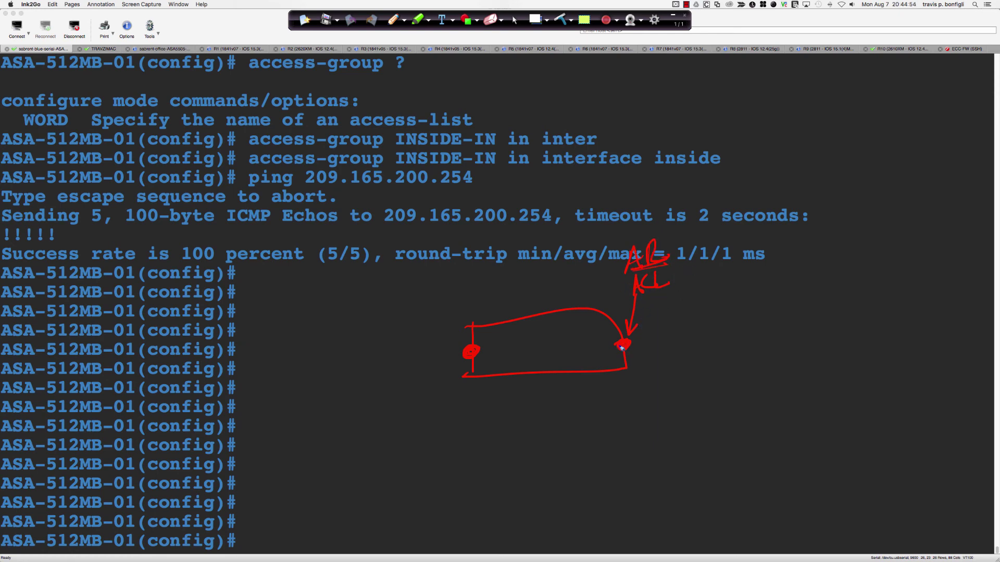
# Fill in the labelled interface dot and draw an inbound arrow, an outbound arrow, and a circled X outside the firewall.
pyautogui.moveTo(624, 348); pyautogui.dragTo(622, 347)
pyautogui.moveTo(713, 328)
pyautogui.mouseDown()
pyautogui.moveTo(650, 342)
pyautogui.moveTo(666, 344)
pyautogui.mouseUp()
pyautogui.moveTo(620, 379); pyautogui.dragTo(707, 373)
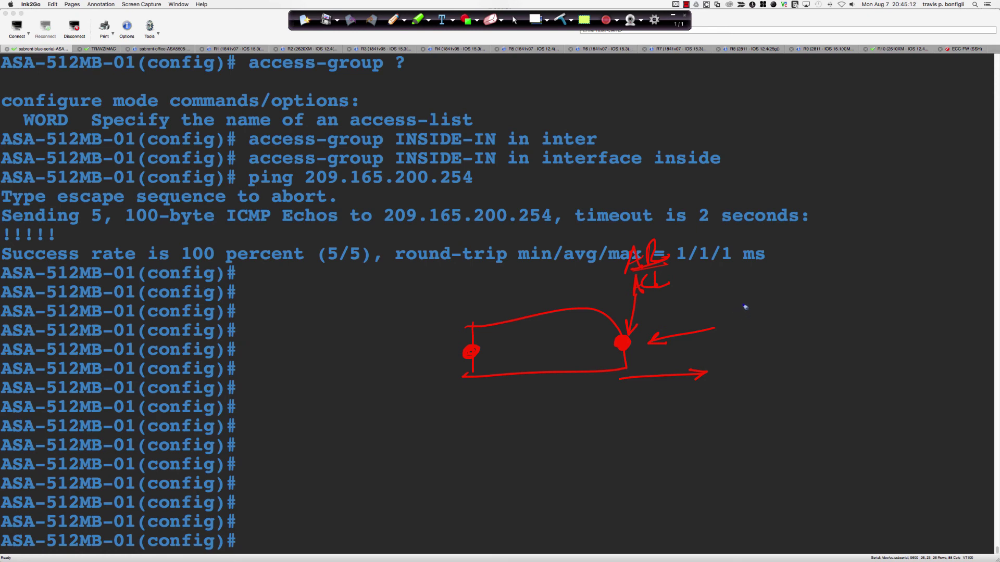
pyautogui.moveTo(742, 284)
pyautogui.mouseDown()
pyautogui.moveTo(771, 303)
pyautogui.moveTo(751, 302)
pyautogui.moveTo(752, 267)
pyautogui.mouseUp()
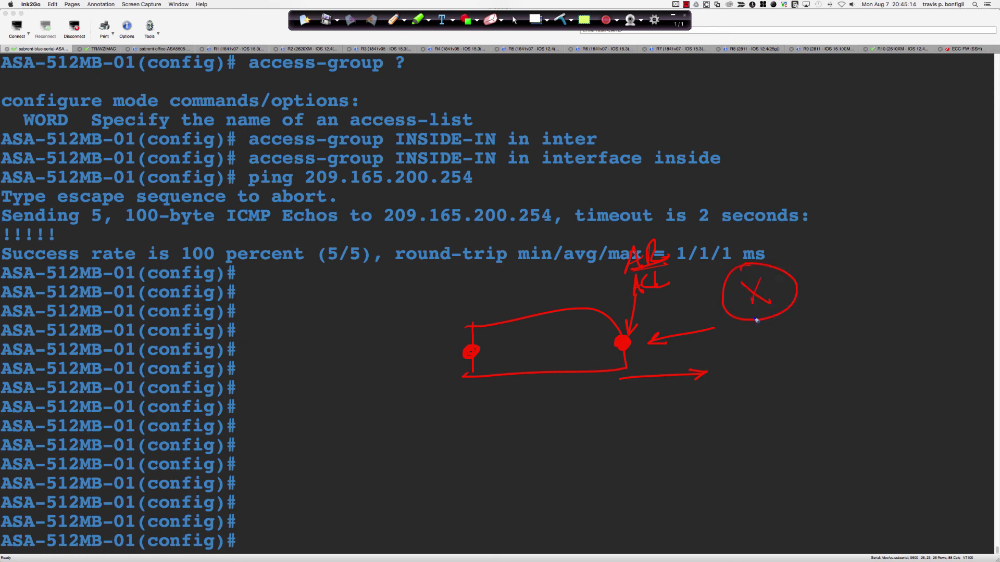
# Underline the X, label it "BAD" with an underline, extend its inbound arrow to the firewall, and write the address "a.b.c.d" beside it.
pyautogui.moveTo(750, 313); pyautogui.dragTo(775, 309)
pyautogui.moveTo(776, 243)
pyautogui.mouseDown()
pyautogui.moveTo(778, 266)
pyautogui.moveTo(802, 249)
pyautogui.moveTo(806, 262)
pyautogui.moveTo(833, 264)
pyautogui.mouseUp()
pyautogui.click(815, 260)
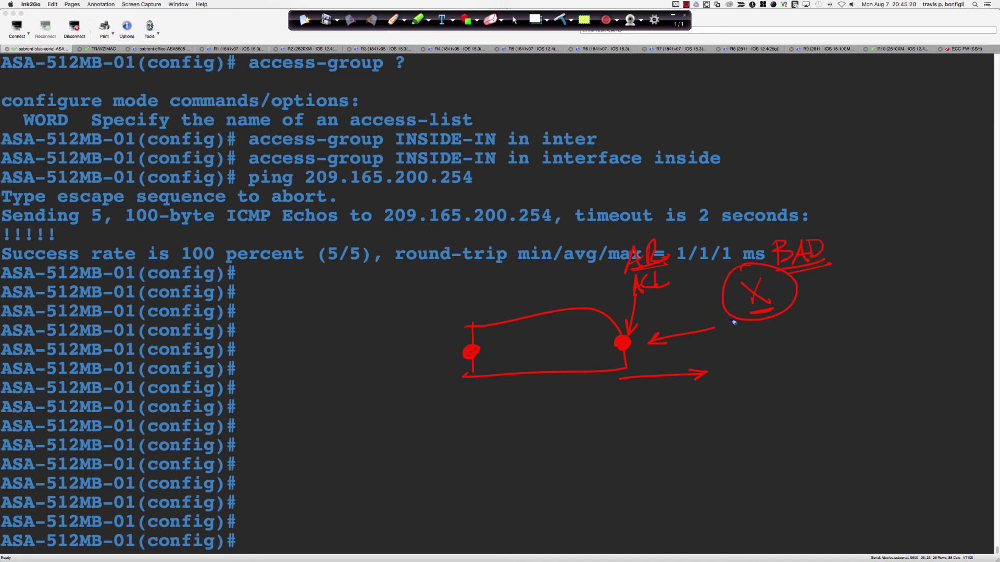
pyautogui.moveTo(729, 319); pyautogui.dragTo(658, 344)
pyautogui.moveTo(810, 294); pyautogui.dragTo(895, 274)
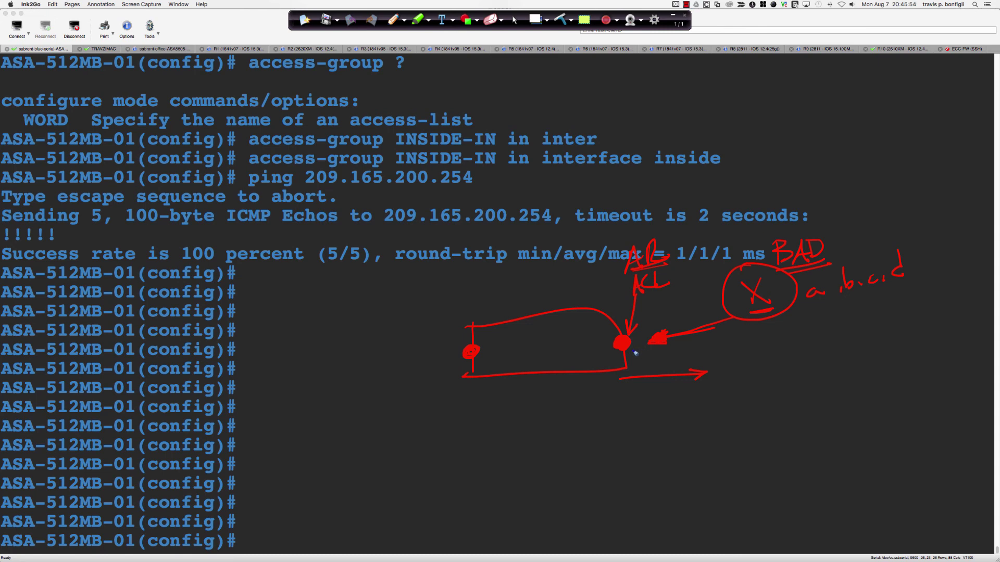
# Mark the inbound direction with "in" and "deny", add an outbound "deny", and draw arrows from both denies to the underlined a.b.c.d address.
pyautogui.moveTo(668, 352); pyautogui.dragTo(643, 357)
pyautogui.moveTo(658, 331)
pyautogui.mouseDown()
pyautogui.moveTo(650, 318)
pyautogui.moveTo(657, 323)
pyautogui.mouseUp()
pyautogui.moveTo(686, 344)
pyautogui.mouseDown()
pyautogui.moveTo(713, 344)
pyautogui.moveTo(720, 360)
pyautogui.moveTo(820, 314)
pyautogui.moveTo(808, 310)
pyautogui.mouseUp()
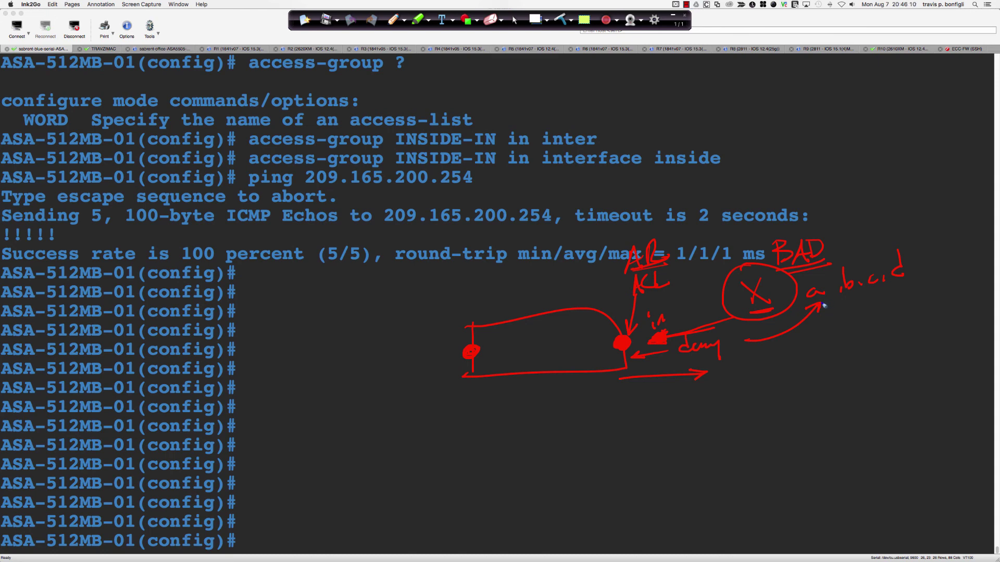
pyautogui.moveTo(828, 309); pyautogui.dragTo(893, 295)
pyautogui.moveTo(636, 390)
pyautogui.mouseDown()
pyautogui.moveTo(625, 418)
pyautogui.moveTo(672, 419)
pyautogui.moveTo(669, 428)
pyautogui.moveTo(819, 308)
pyautogui.moveTo(816, 324)
pyautogui.moveTo(806, 314)
pyautogui.mouseUp()
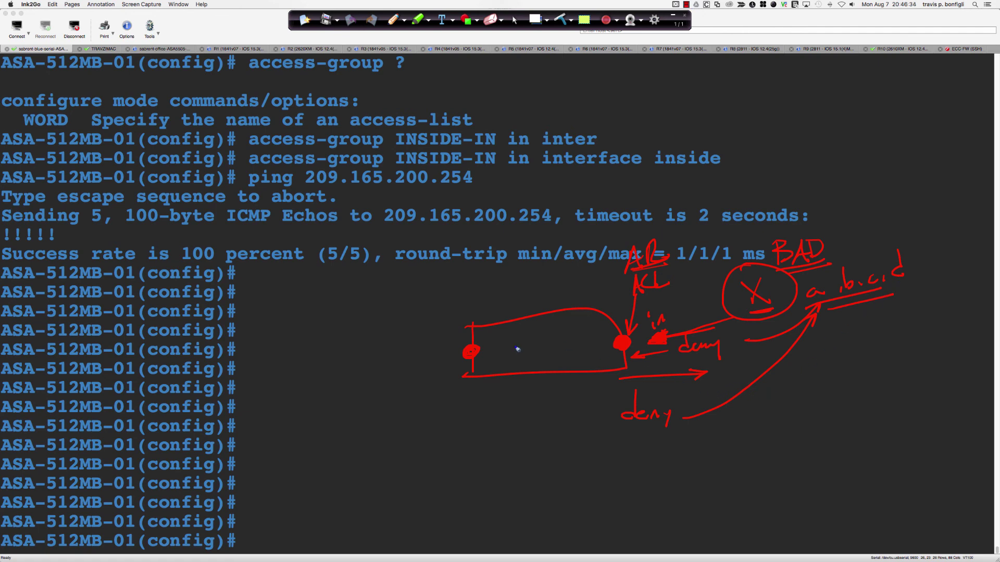
# Label the firewall box "ASA" and add four filled interface dots along both its upper and lower edges.
pyautogui.moveTo(515, 365); pyautogui.dragTo(536, 361)
pyautogui.moveTo(556, 362)
pyautogui.mouseDown()
pyautogui.moveTo(561, 346)
pyautogui.moveTo(575, 360)
pyautogui.moveTo(573, 350)
pyautogui.mouseUp()
pyautogui.moveTo(498, 319); pyautogui.dragTo(494, 328)
pyautogui.moveTo(490, 373)
pyautogui.mouseDown()
pyautogui.moveTo(489, 381)
pyautogui.moveTo(573, 377)
pyautogui.moveTo(565, 372)
pyautogui.mouseUp()
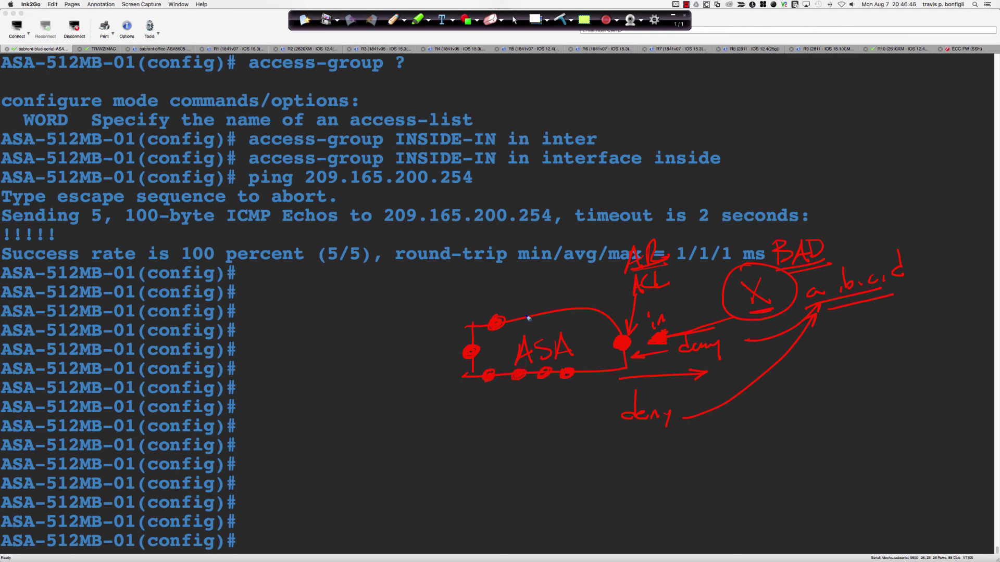
pyautogui.moveTo(515, 323)
pyautogui.mouseDown()
pyautogui.moveTo(576, 305)
pyautogui.moveTo(569, 312)
pyautogui.mouseUp()
# Sketch a "Partner" box linked to a lower ASA interface, attach a circled router, and trace its traffic path through the partner to the outside.
pyautogui.moveTo(488, 378)
pyautogui.mouseDown()
pyautogui.moveTo(452, 437)
pyautogui.moveTo(472, 453)
pyautogui.moveTo(471, 443)
pyautogui.moveTo(523, 434)
pyautogui.moveTo(528, 422)
pyautogui.mouseUp()
pyautogui.moveTo(450, 436)
pyautogui.mouseDown()
pyautogui.moveTo(462, 476)
pyautogui.moveTo(420, 442)
pyautogui.mouseUp()
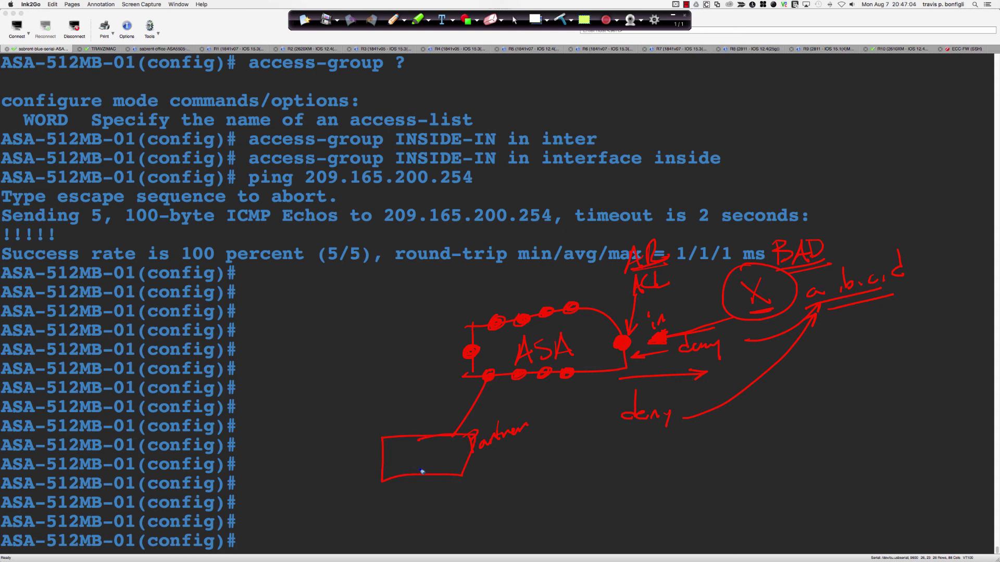
pyautogui.moveTo(484, 504)
pyautogui.mouseDown()
pyautogui.moveTo(433, 473)
pyautogui.moveTo(504, 506)
pyautogui.mouseUp()
pyautogui.moveTo(532, 505)
pyautogui.mouseDown()
pyautogui.moveTo(491, 493)
pyautogui.moveTo(535, 499)
pyautogui.moveTo(514, 514)
pyautogui.mouseUp()
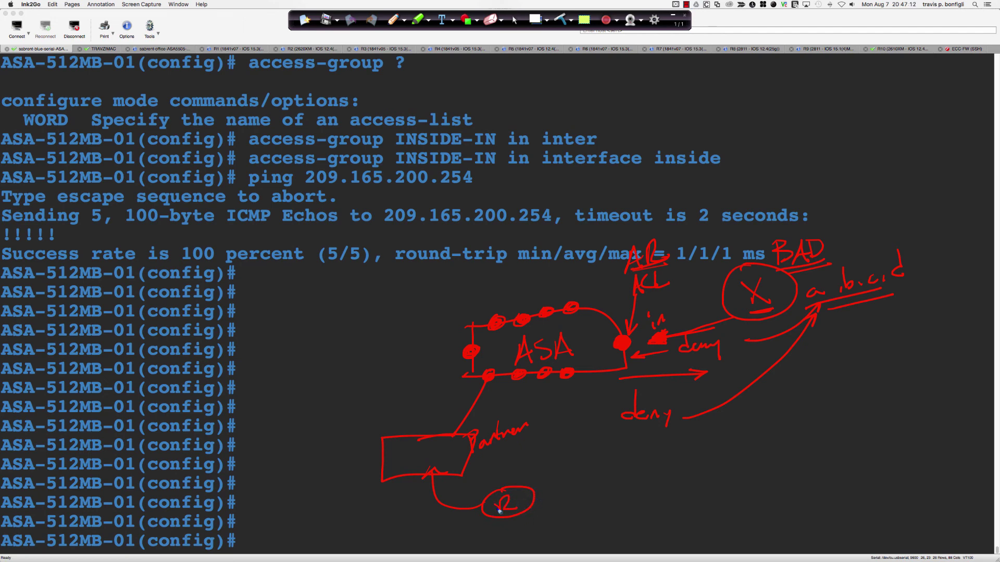
pyautogui.moveTo(636, 485)
pyautogui.mouseDown()
pyautogui.moveTo(529, 508)
pyautogui.moveTo(541, 503)
pyautogui.moveTo(440, 474)
pyautogui.moveTo(440, 437)
pyautogui.mouseUp()
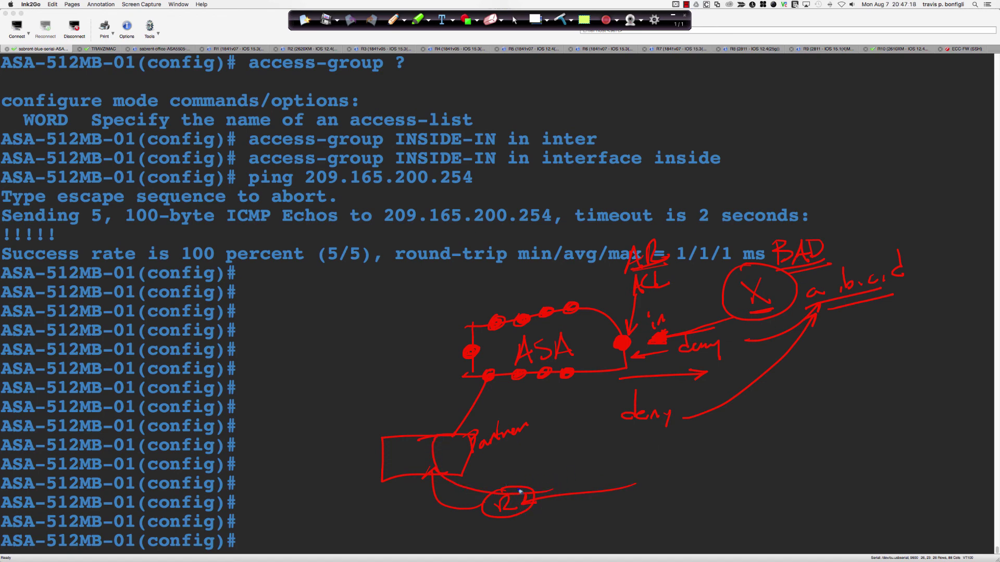
pyautogui.moveTo(531, 508)
pyautogui.mouseDown()
pyautogui.moveTo(437, 476)
pyautogui.moveTo(450, 427)
pyautogui.moveTo(683, 388)
pyautogui.mouseUp()
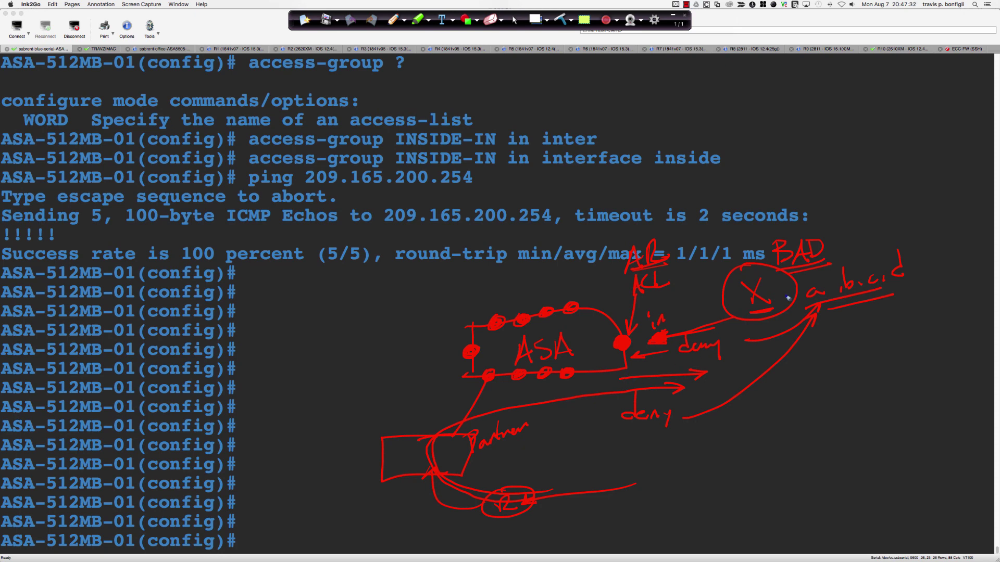
# Circle the a.b.c.d address, retrace the path from the partner's router toward the outside, and add emphasis strokes under the address.
pyautogui.moveTo(862, 260)
pyautogui.mouseDown()
pyautogui.moveTo(805, 316)
pyautogui.moveTo(809, 274)
pyautogui.mouseUp()
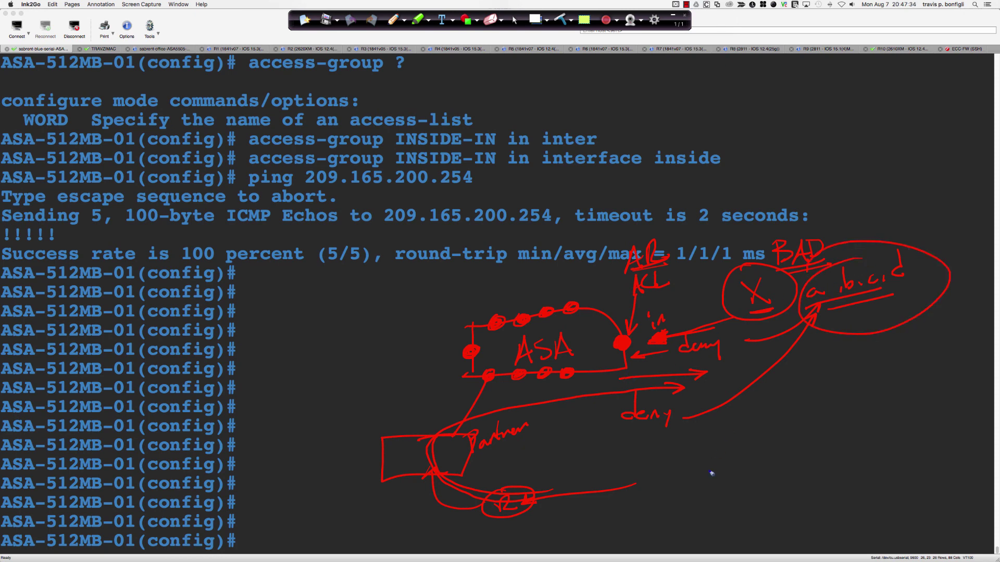
pyautogui.moveTo(829, 314)
pyautogui.mouseDown()
pyautogui.moveTo(891, 297)
pyautogui.moveTo(884, 315)
pyautogui.mouseUp()
pyautogui.moveTo(504, 493)
pyautogui.mouseDown()
pyautogui.moveTo(440, 446)
pyautogui.moveTo(670, 373)
pyautogui.mouseUp()
pyautogui.moveTo(855, 305)
pyautogui.mouseDown()
pyautogui.moveTo(858, 332)
pyautogui.moveTo(858, 318)
pyautogui.moveTo(852, 324)
pyautogui.mouseUp()
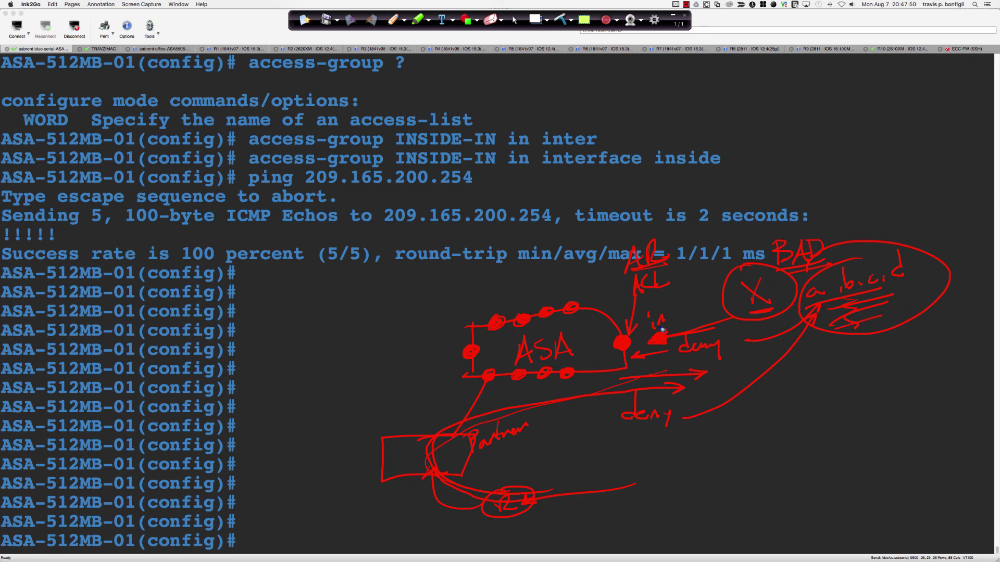
pyautogui.moveTo(852, 298)
pyautogui.mouseDown()
pyautogui.moveTo(878, 308)
pyautogui.moveTo(843, 306)
pyautogui.mouseUp()
# Draw an outbound arrow above the ASA box, circle the a.b.c.d address again, and thicken the strokes beneath it.
pyautogui.moveTo(441, 302)
pyautogui.mouseDown()
pyautogui.moveTo(610, 296)
pyautogui.moveTo(596, 285)
pyautogui.mouseUp()
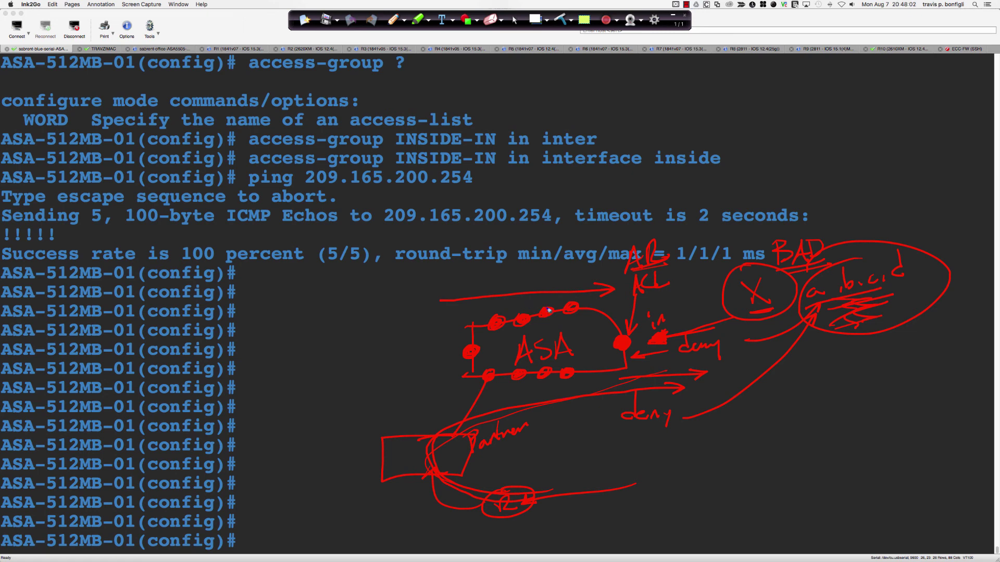
pyautogui.moveTo(887, 249)
pyautogui.mouseDown()
pyautogui.moveTo(965, 292)
pyautogui.moveTo(802, 320)
pyautogui.mouseUp()
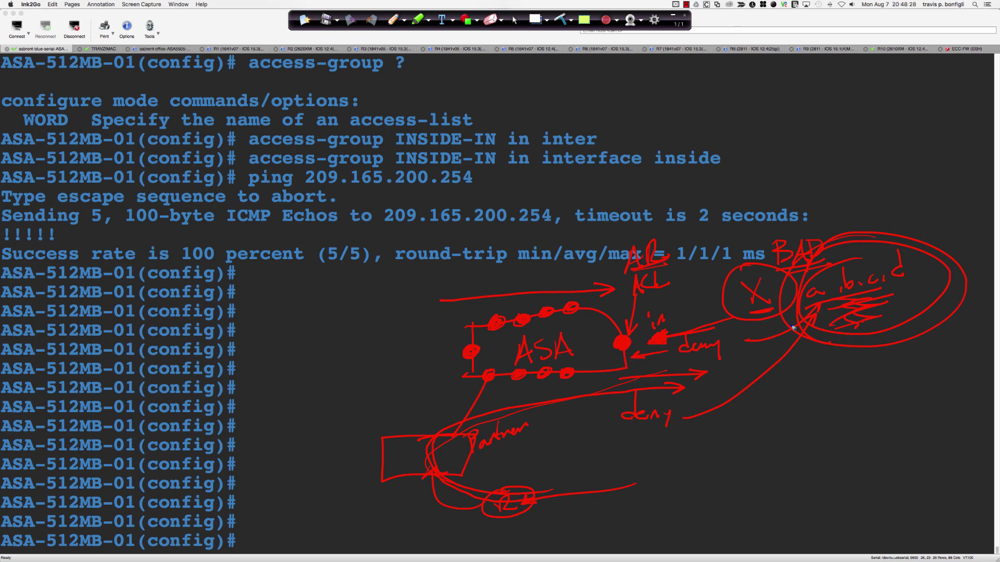
pyautogui.moveTo(872, 300)
pyautogui.mouseDown()
pyautogui.moveTo(898, 295)
pyautogui.moveTo(843, 322)
pyautogui.mouseUp()
pyautogui.moveTo(897, 290); pyautogui.dragTo(881, 308)
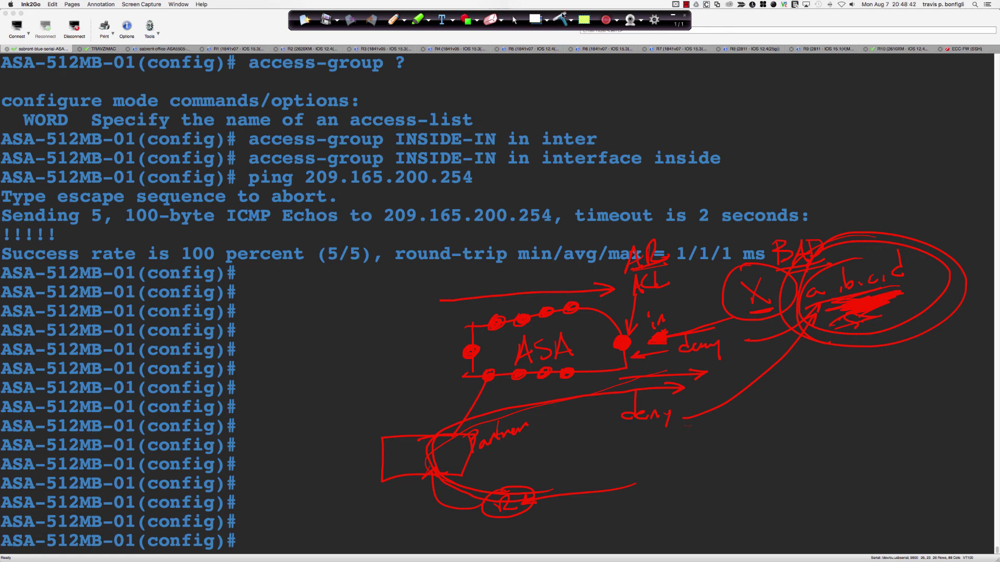
# Erase all ink from the screen, return to the normal cursor, and switch to the Access Rules slide in PowerPoint.
pyautogui.press('super+e')
pyautogui.click(520, 21)
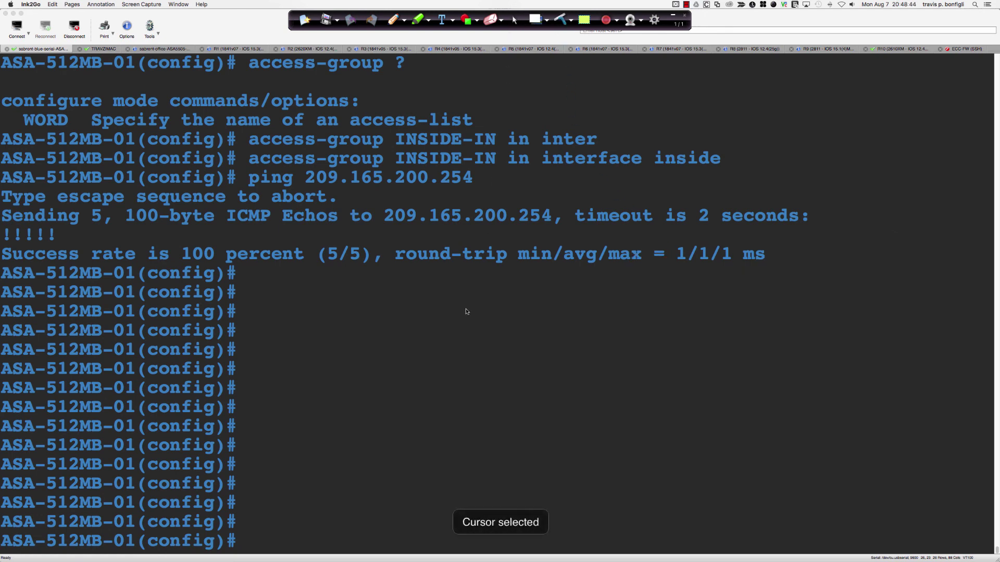
pyautogui.press('super+Tab')
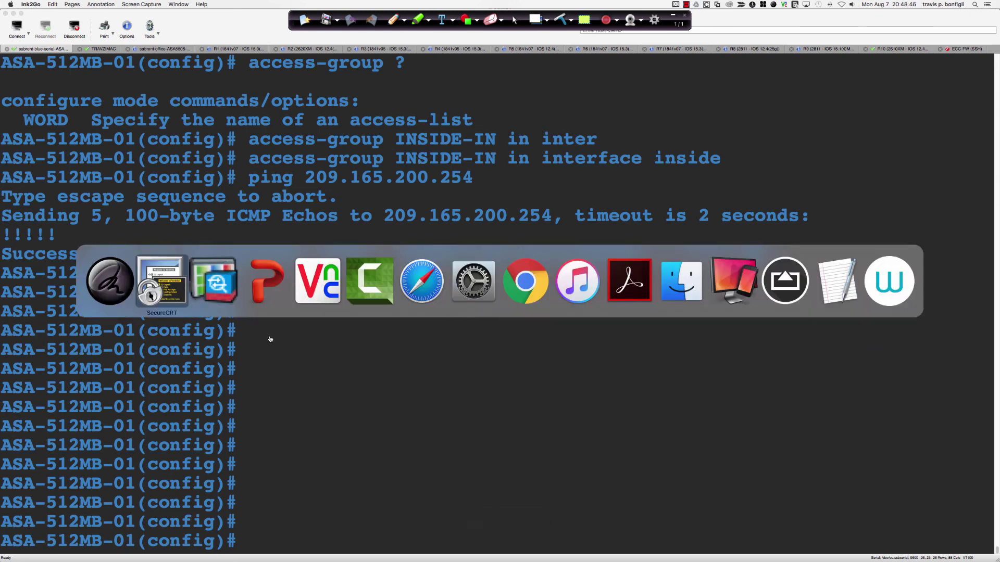
pyautogui.click(267, 282)
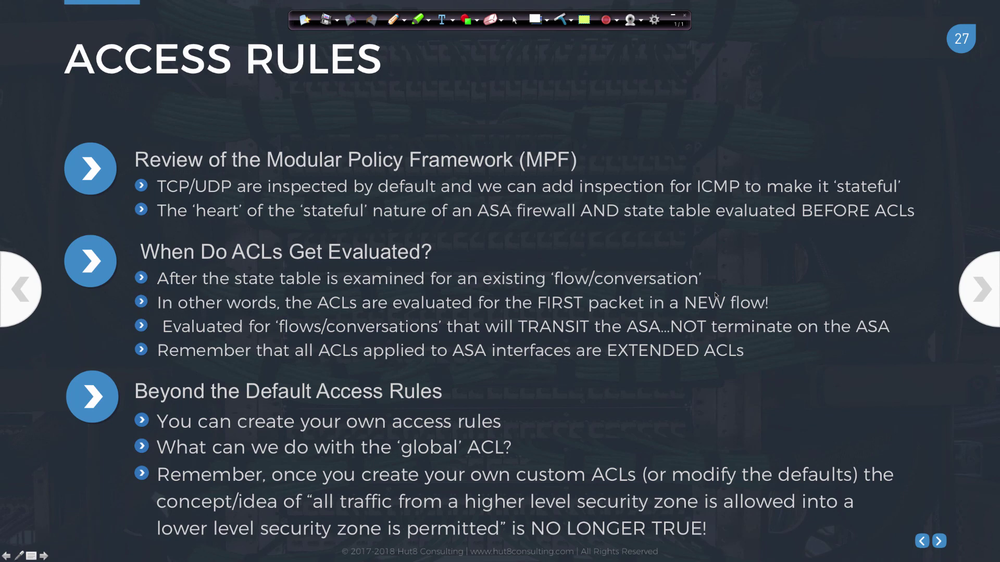